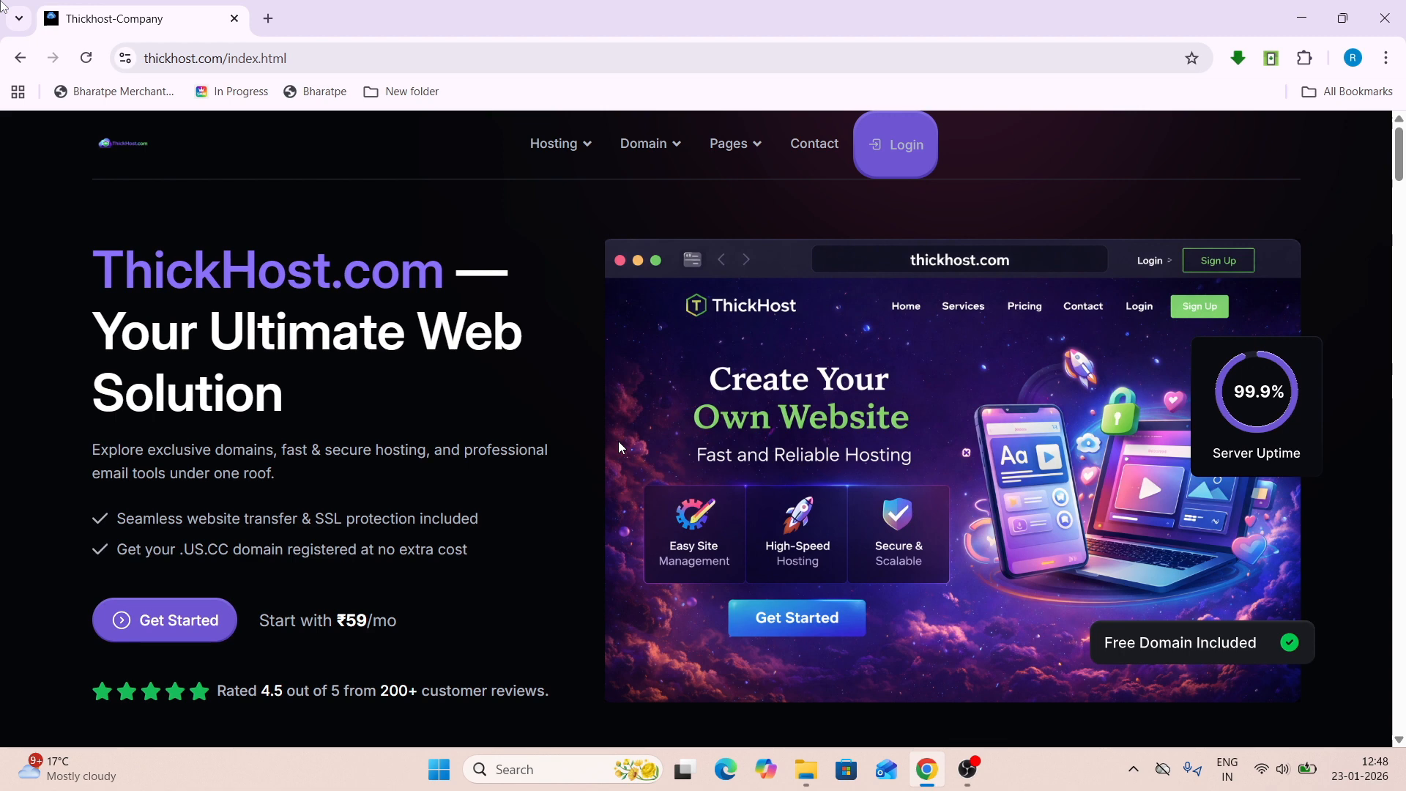
# - Browse the ThickHost home page and bring up the Hosting menu listing its six plan types
pyautogui.scroll(-4, 619, 446)
pyautogui.scroll(4, 619, 443)
pyautogui.scroll(-20, 618, 446)
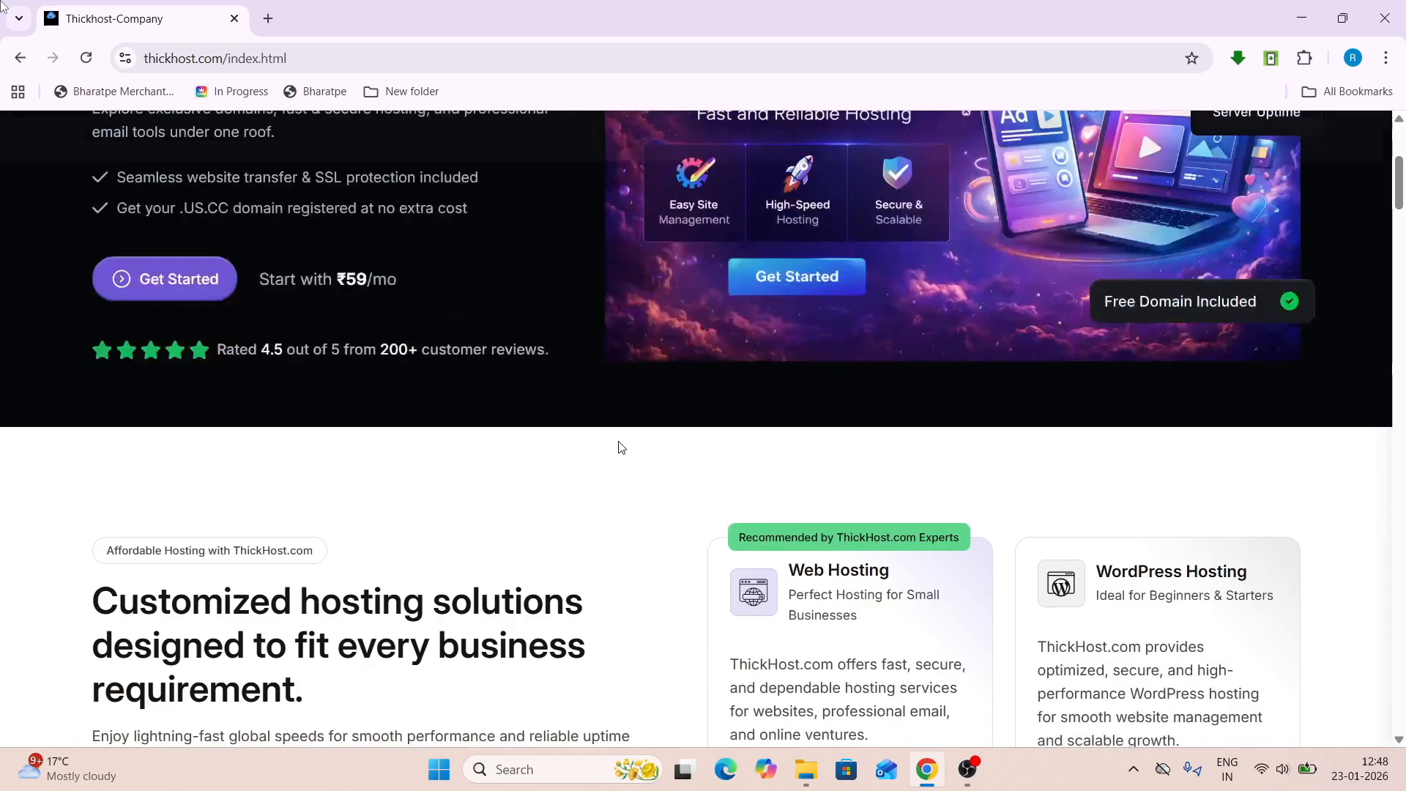
pyautogui.scroll(5, 621, 447)
pyautogui.scroll(15, 621, 446)
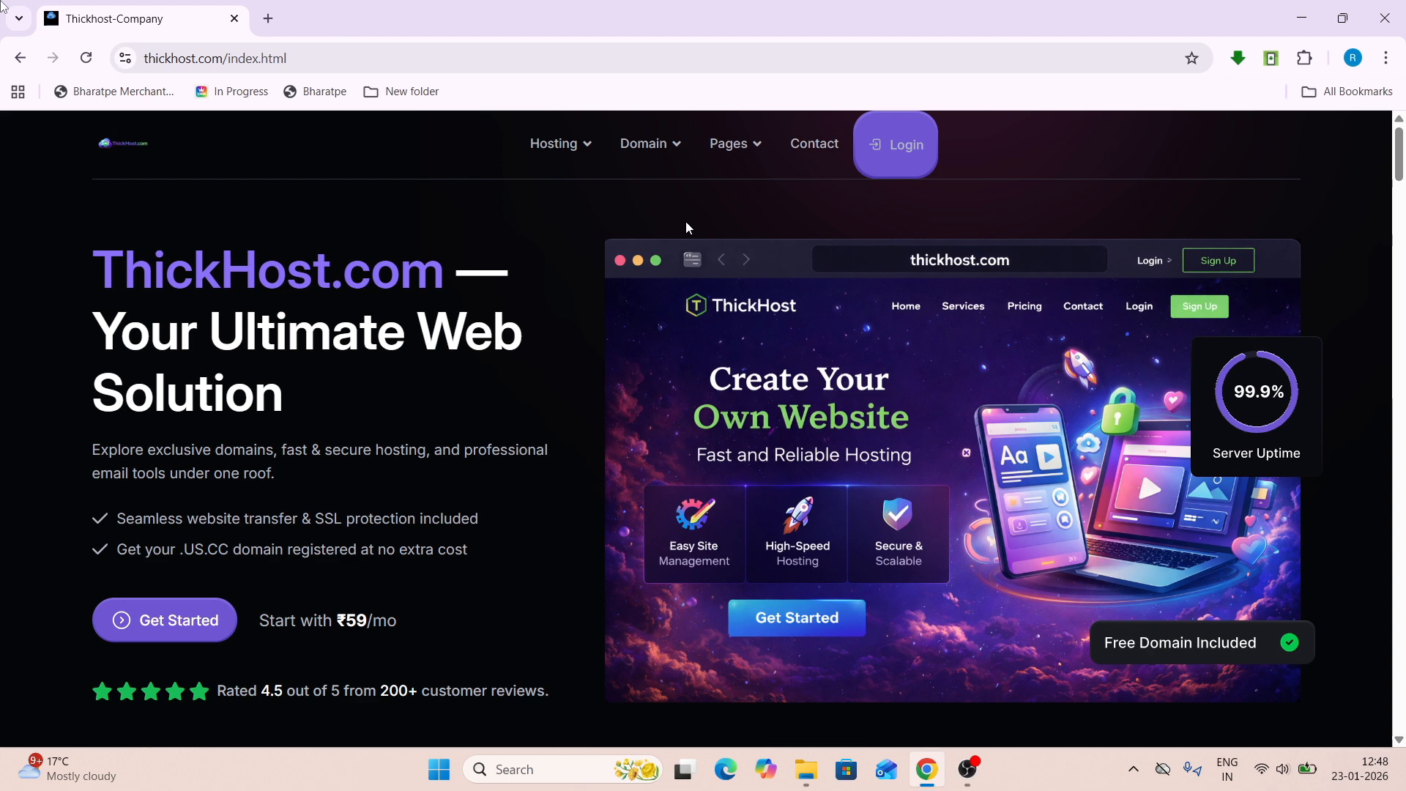
pyautogui.moveTo(669, 142)
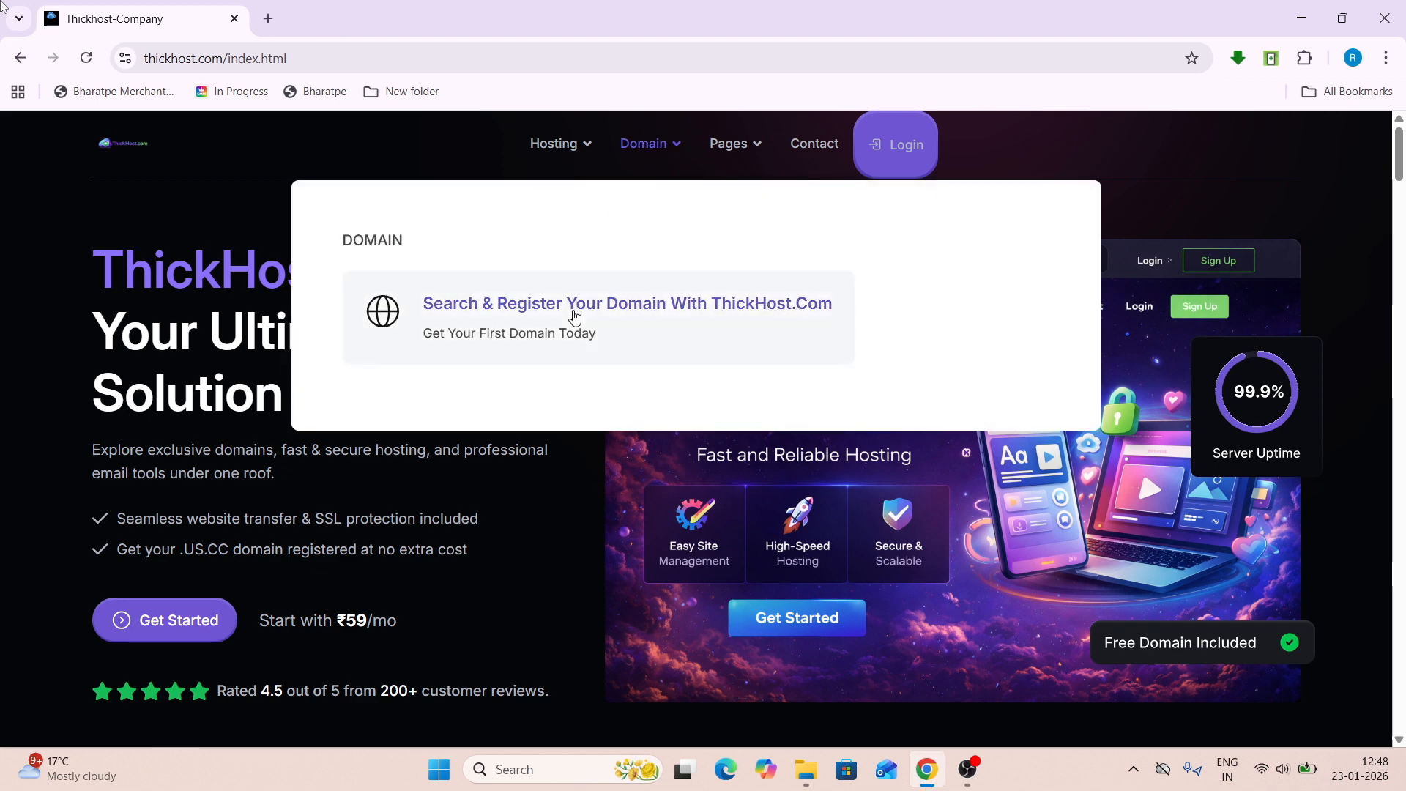
pyautogui.moveTo(553, 163)
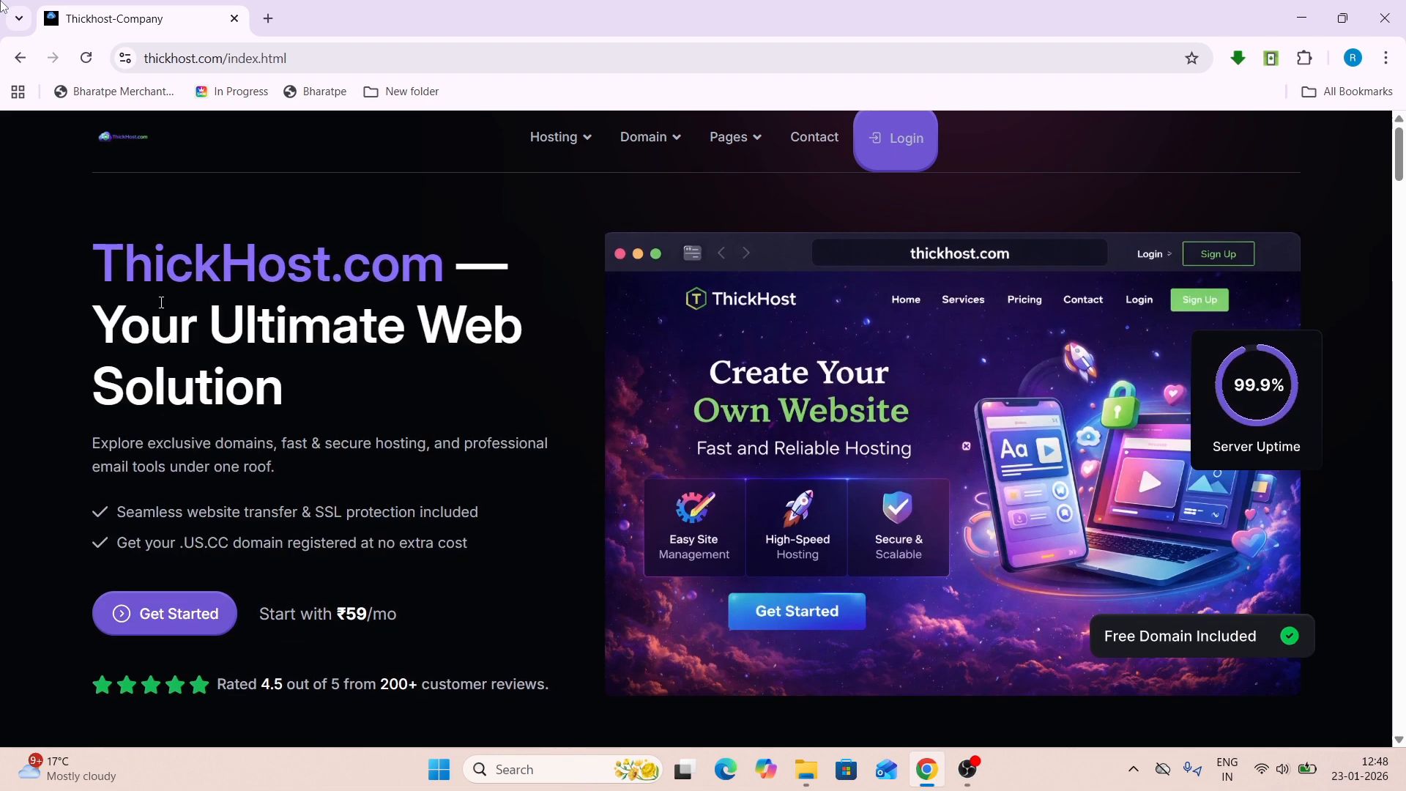
# - Start an order for the ₹399-per-month Reseller Hosting plan
pyautogui.moveTo(564, 138)
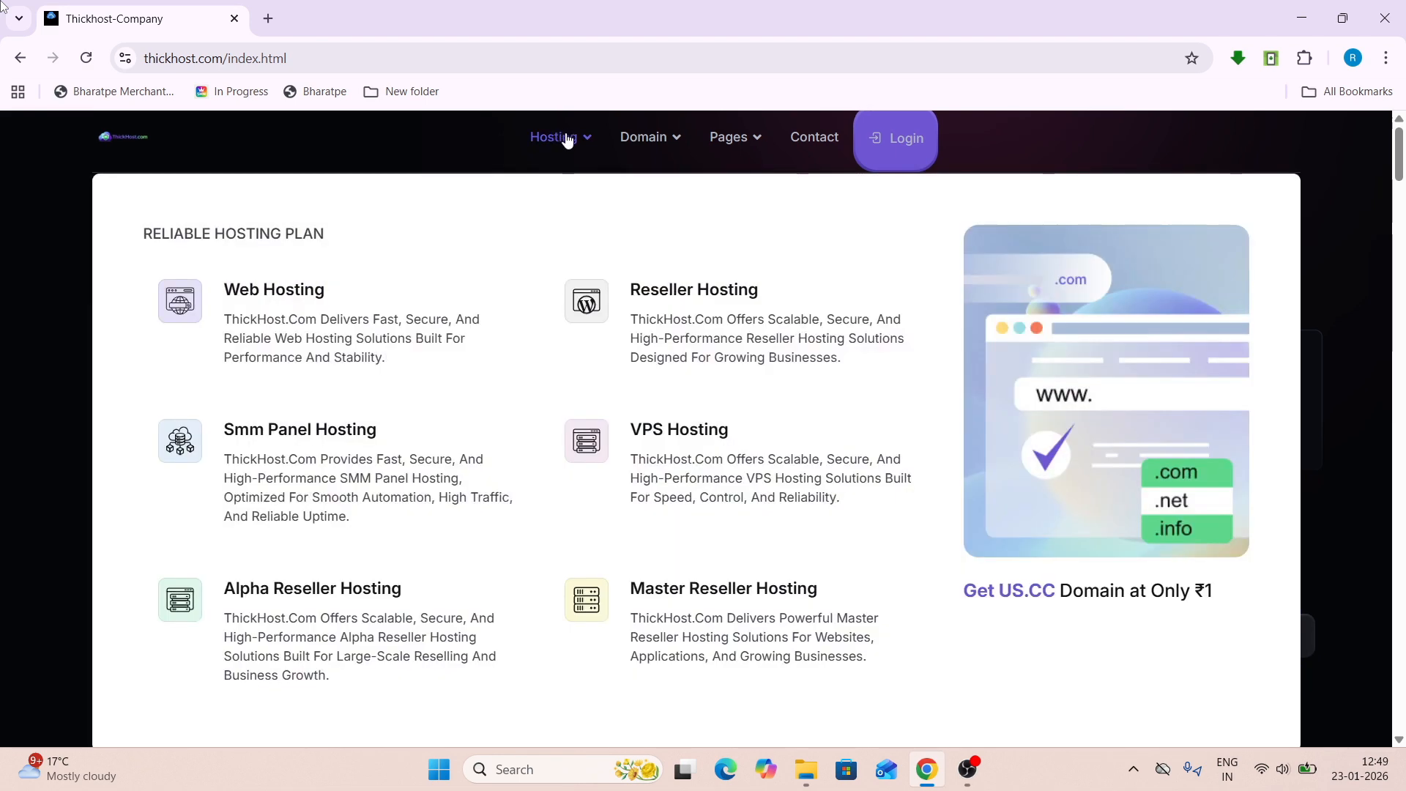
pyautogui.click(640, 325)
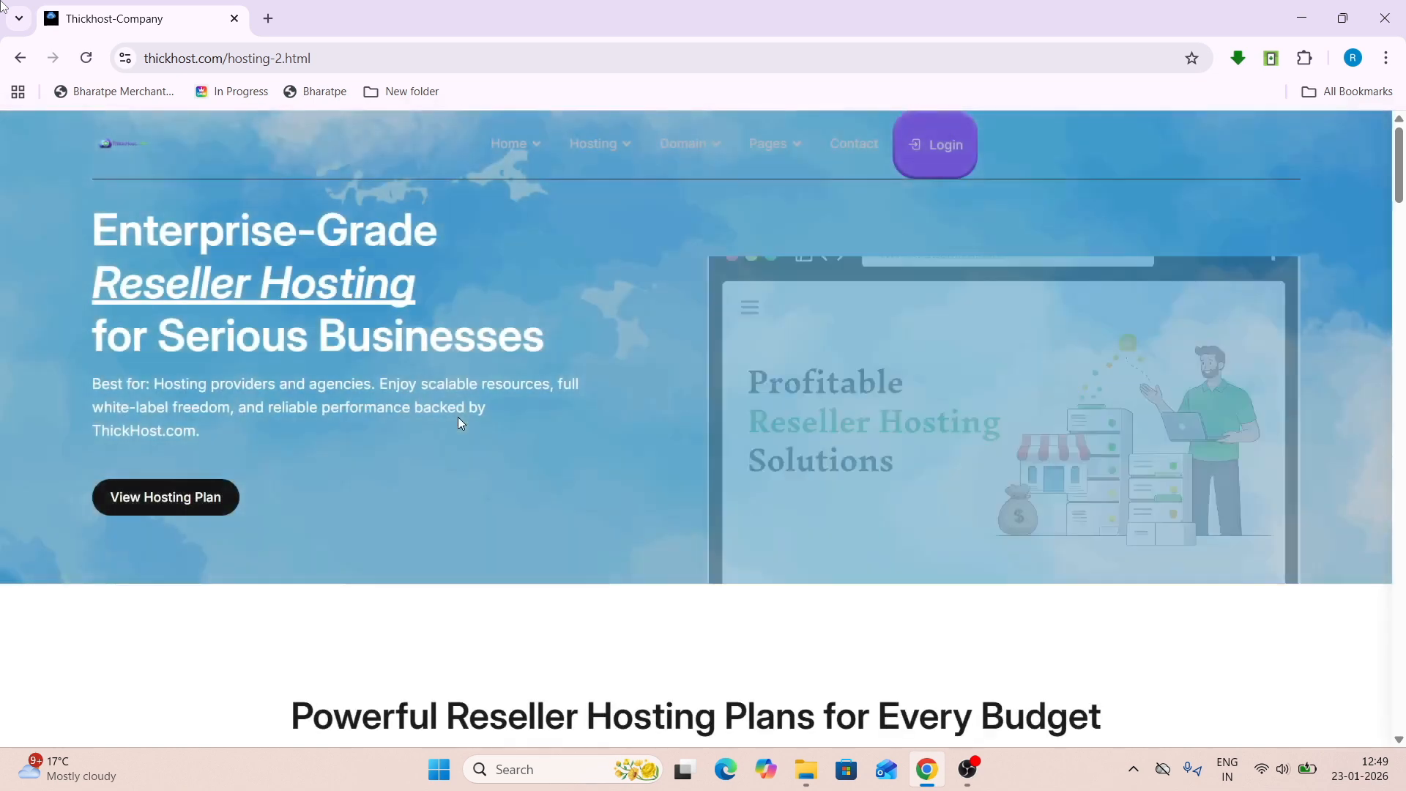
pyautogui.scroll(-10, 238, 325)
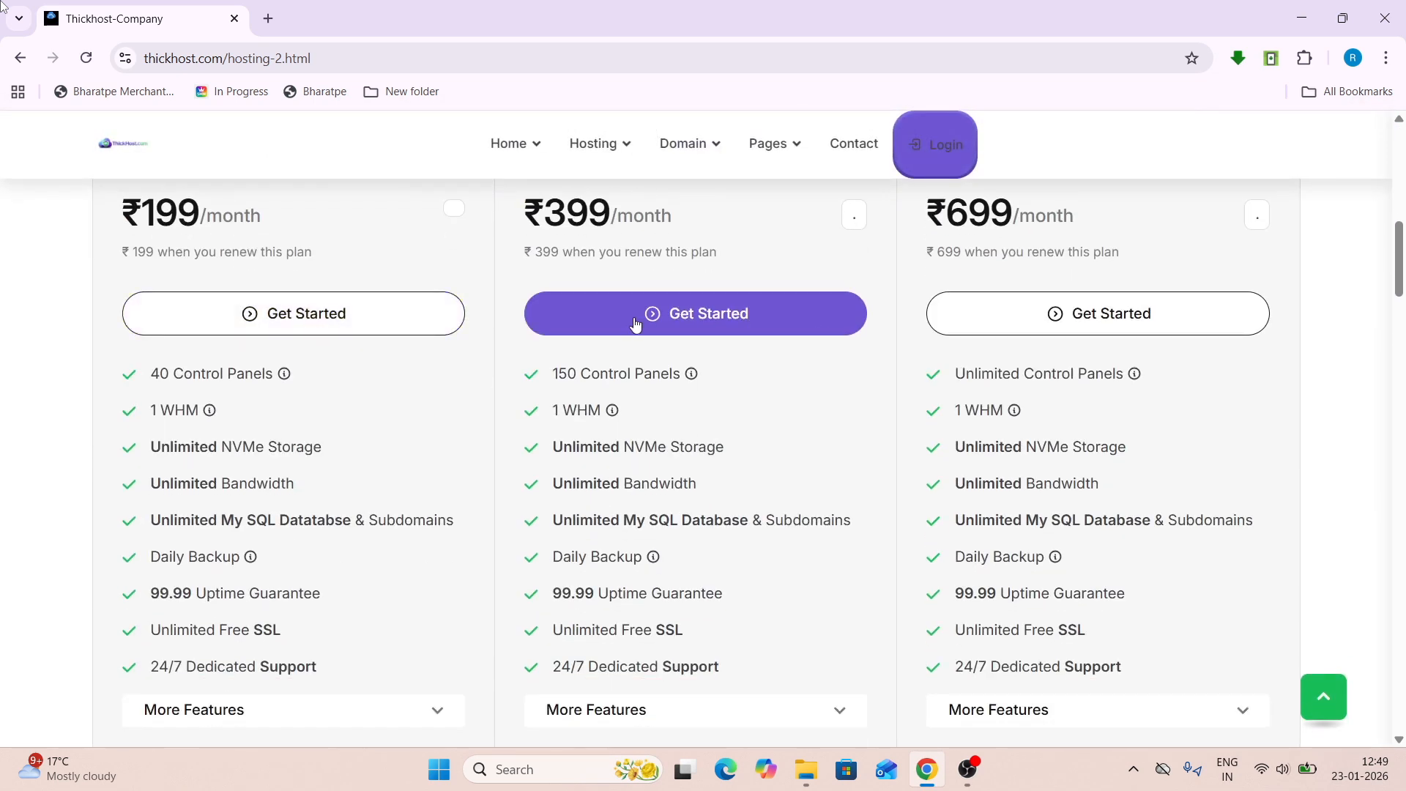
pyautogui.click(635, 324)
# - Register the new domain technicalhost.us.cc for the order after confirming it is available
pyautogui.scroll(-3, 634, 320)
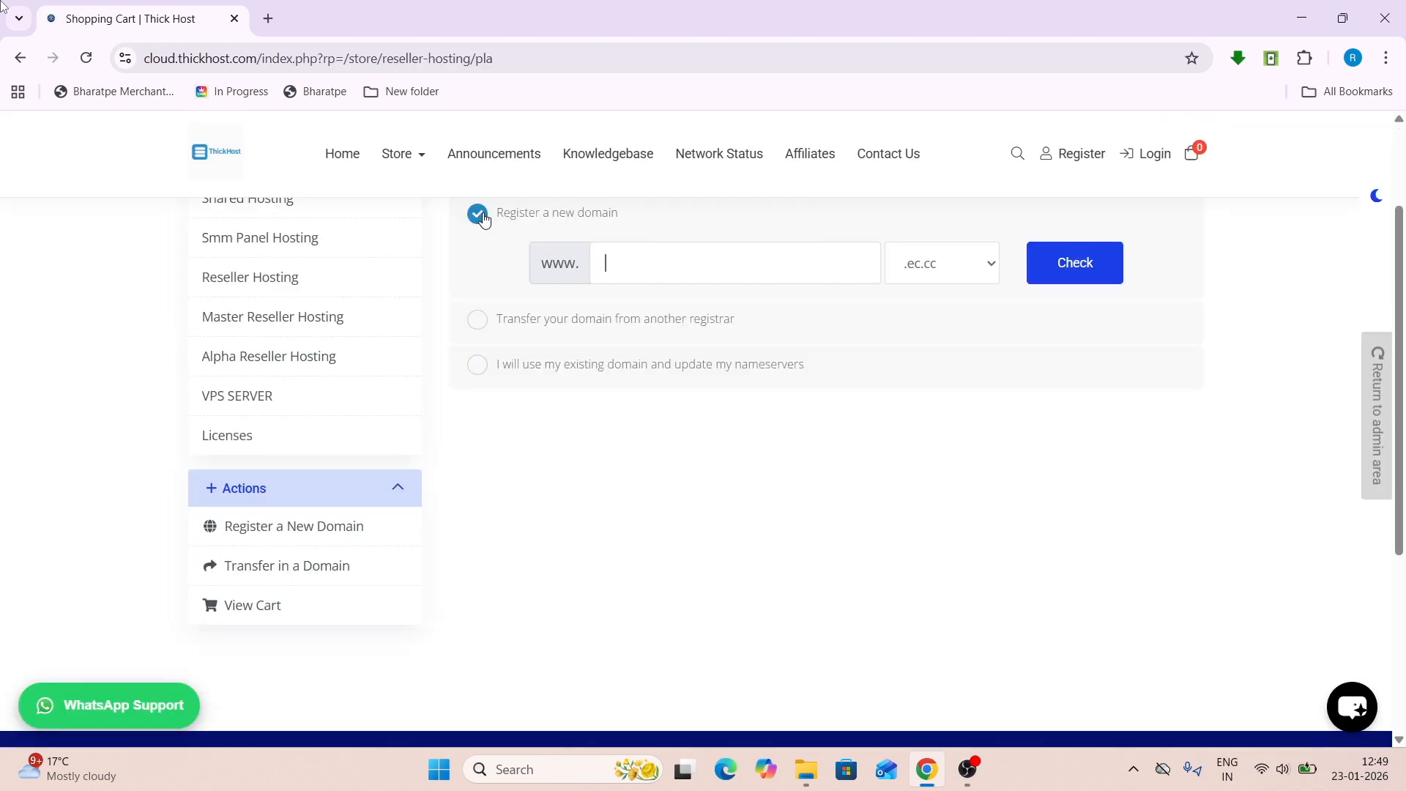
pyautogui.click(480, 367)
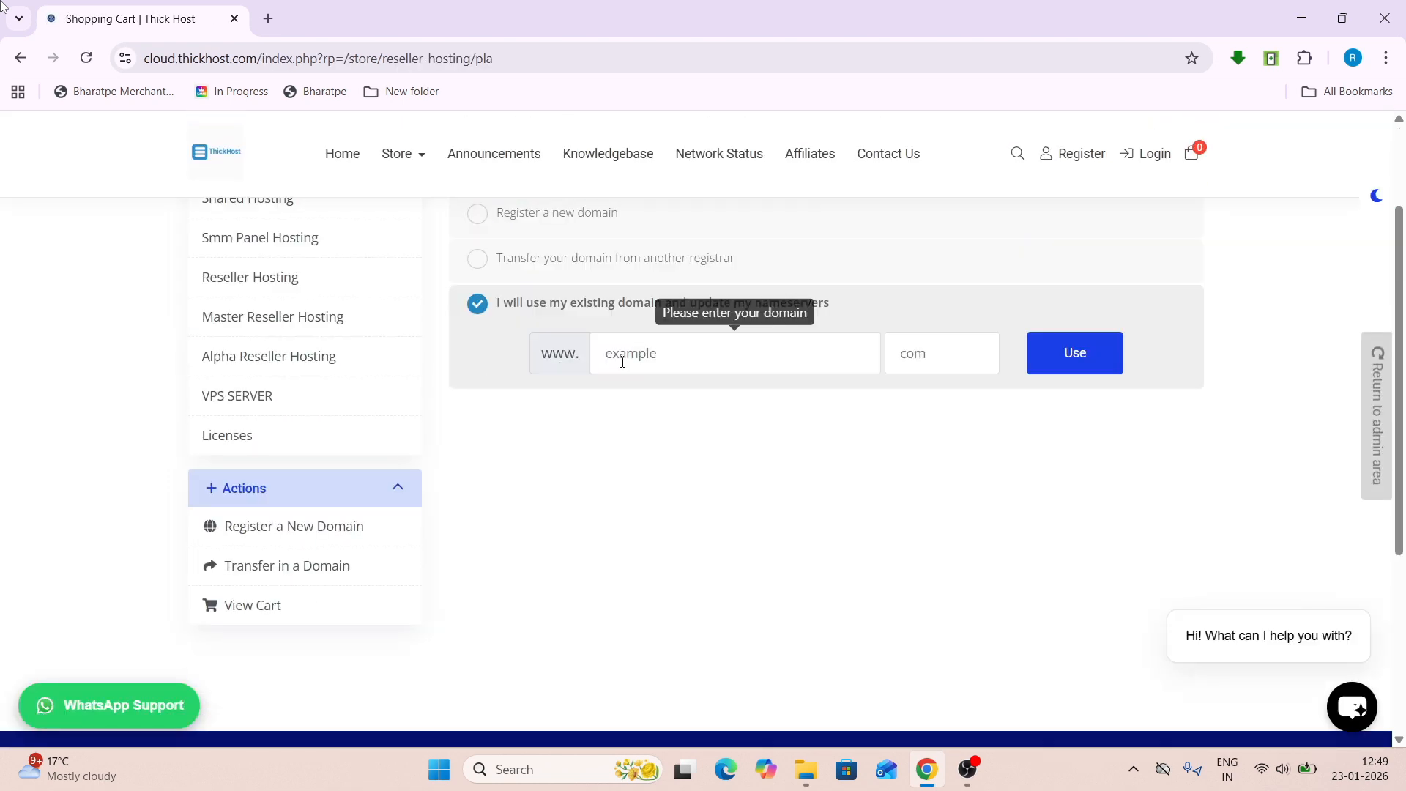
pyautogui.scroll(2, 483, 403)
pyautogui.click(477, 374)
pyautogui.scroll(2, 448, 302)
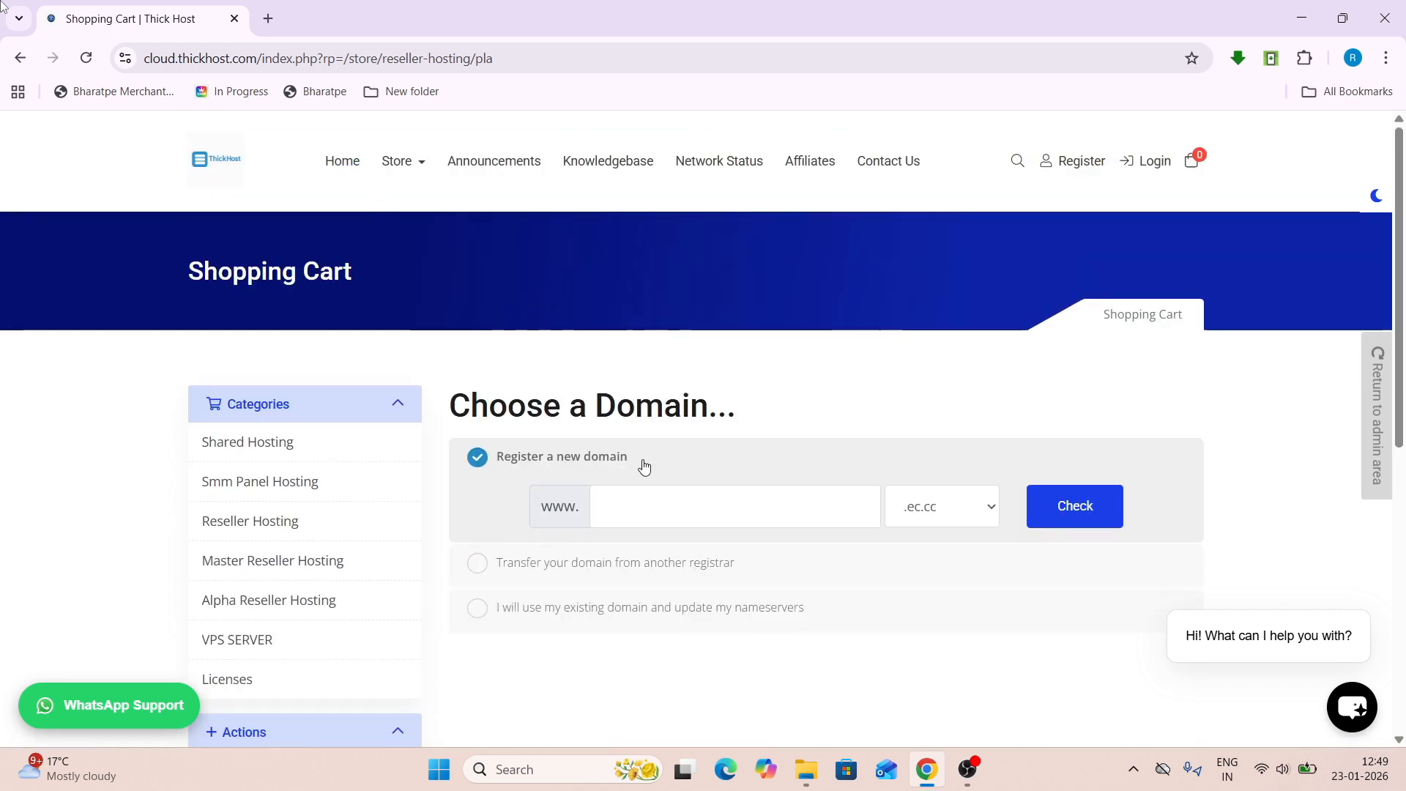
pyautogui.click(648, 496)
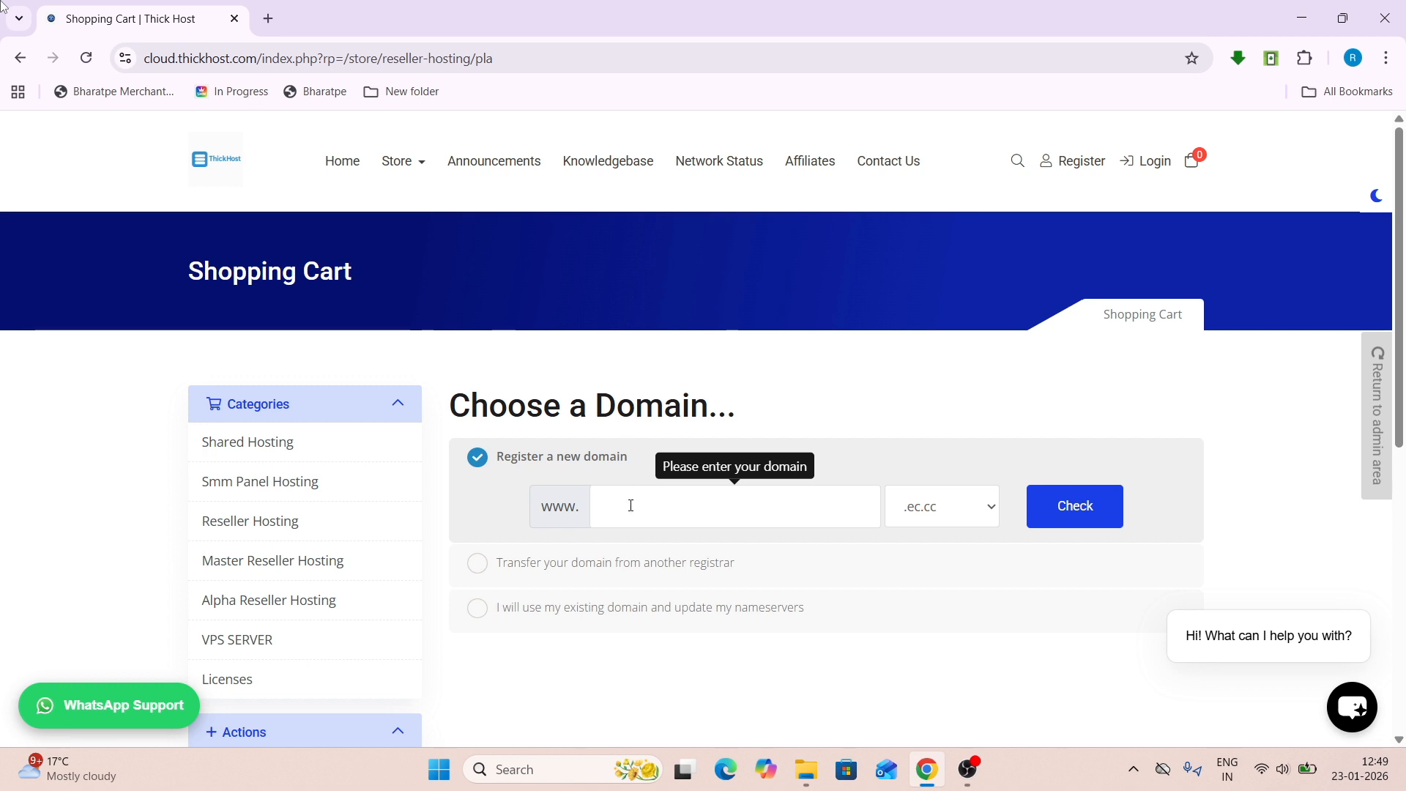
pyautogui.write('echnicalhost')
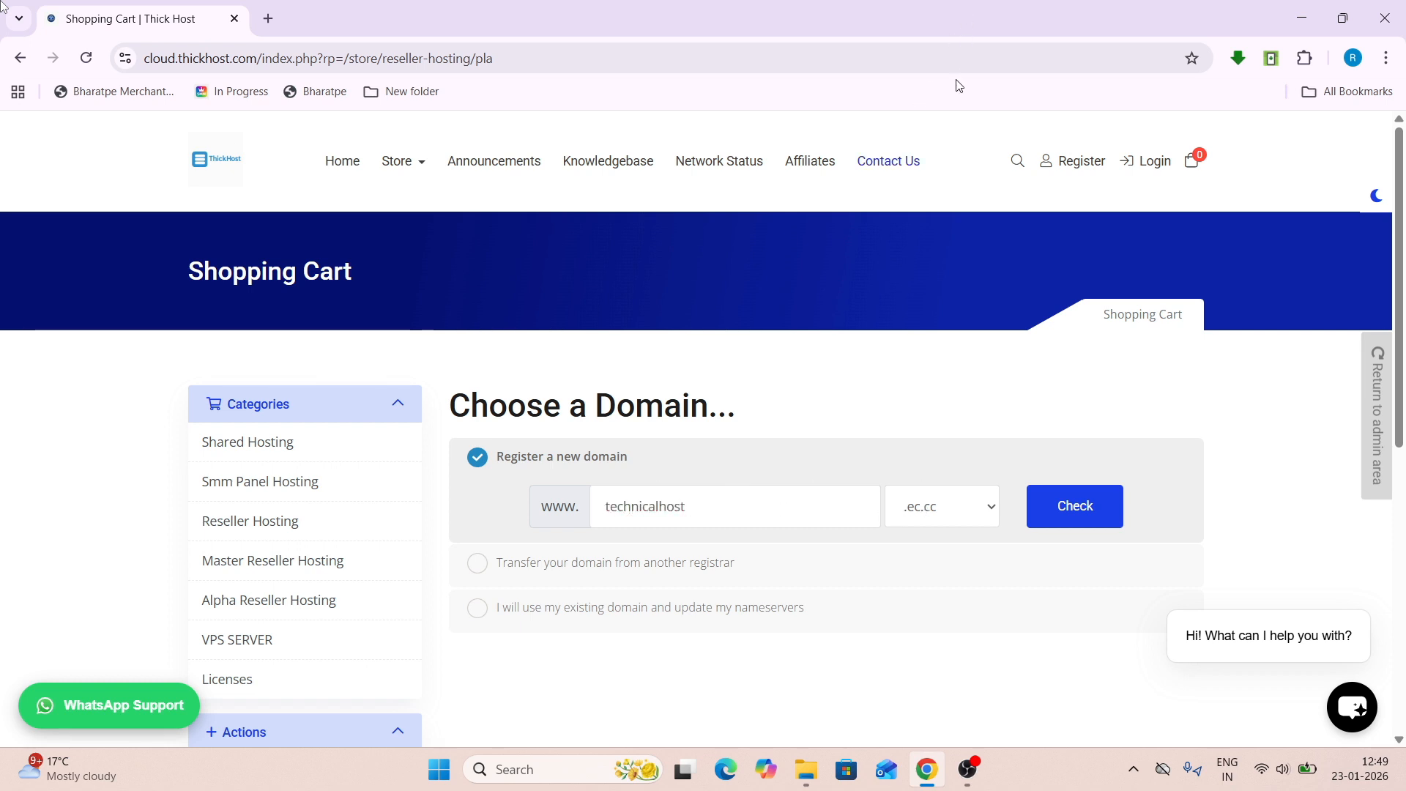
pyautogui.click(1040, 501)
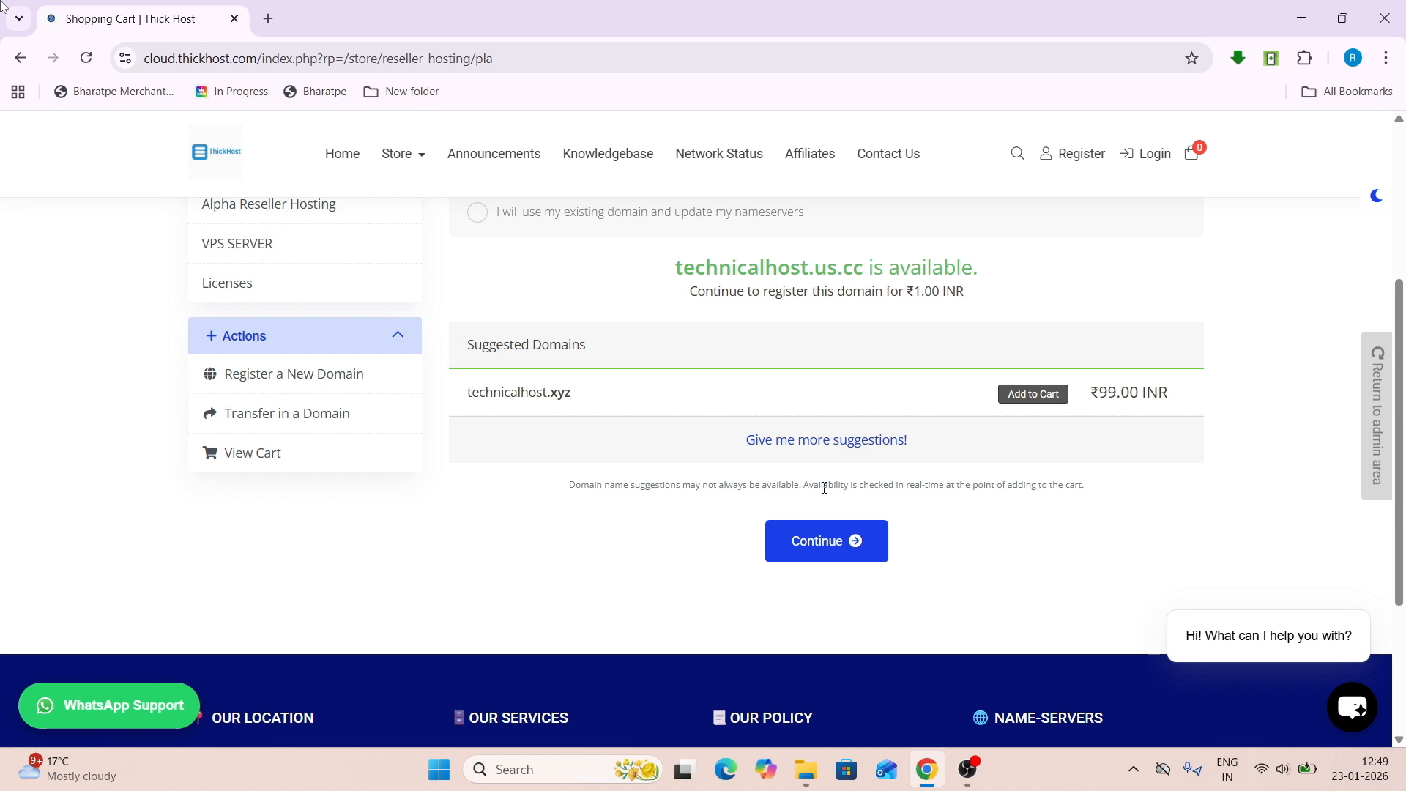
pyautogui.click(828, 551)
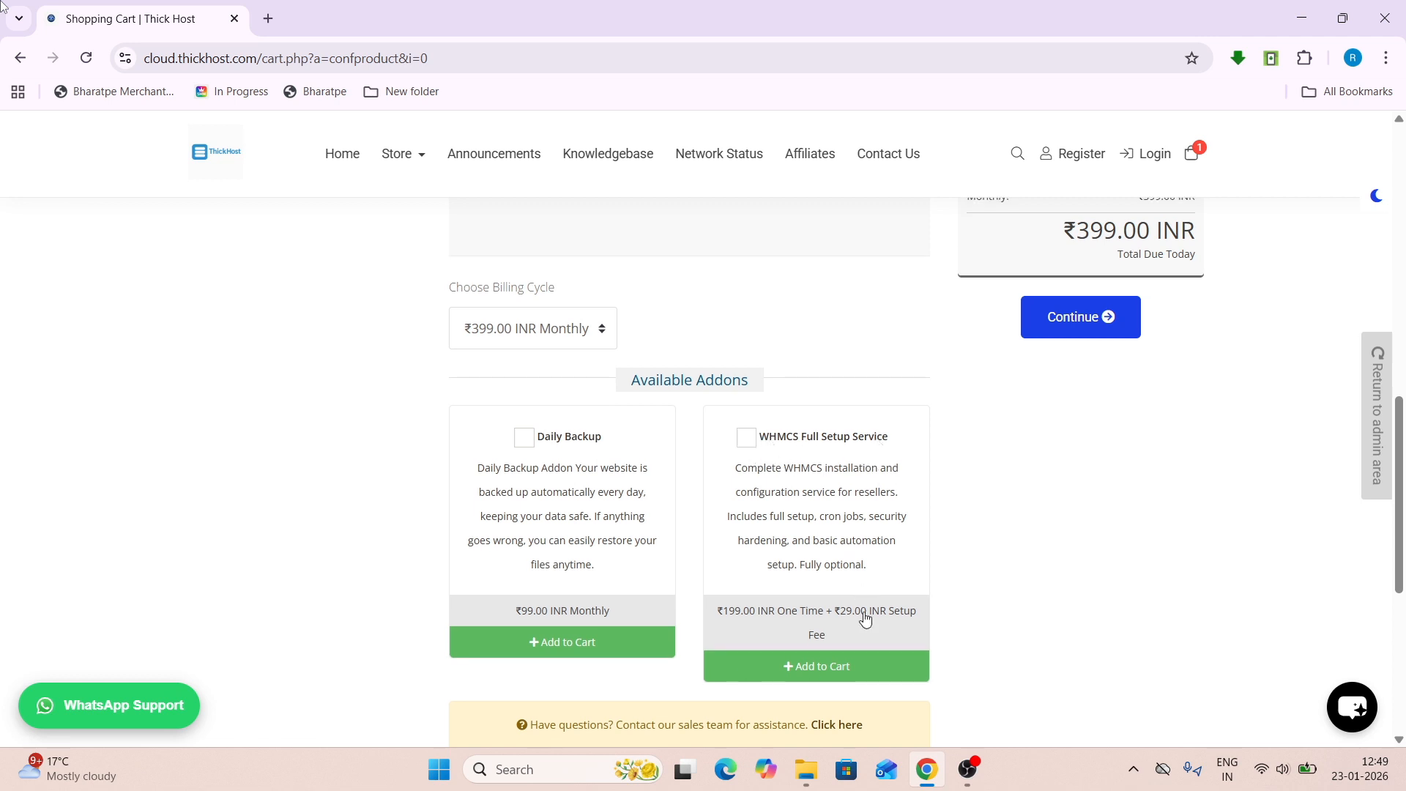
# - Accept the Reseller Business Plan configuration without changes
pyautogui.scroll(-1, 746, 484)
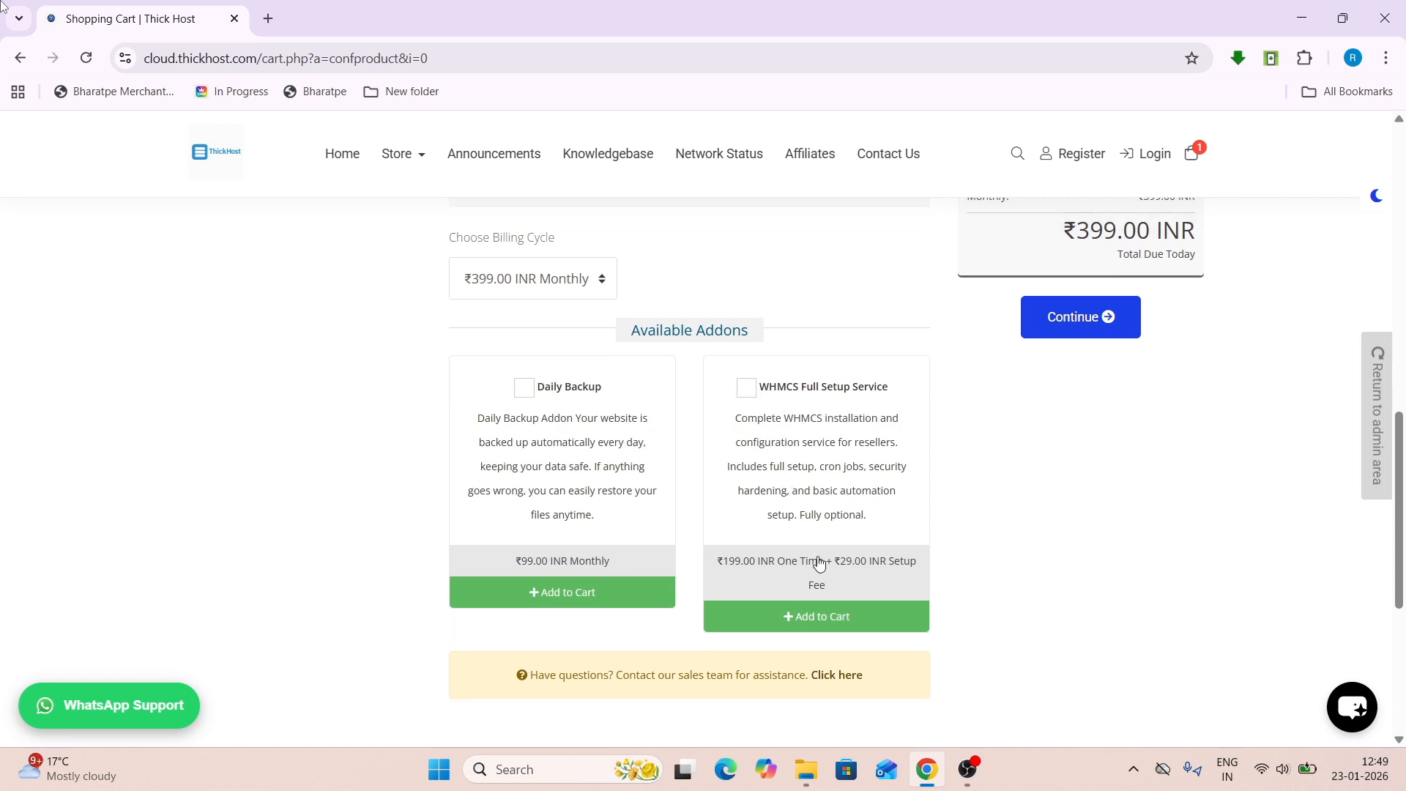
pyautogui.scroll(3, 441, 452)
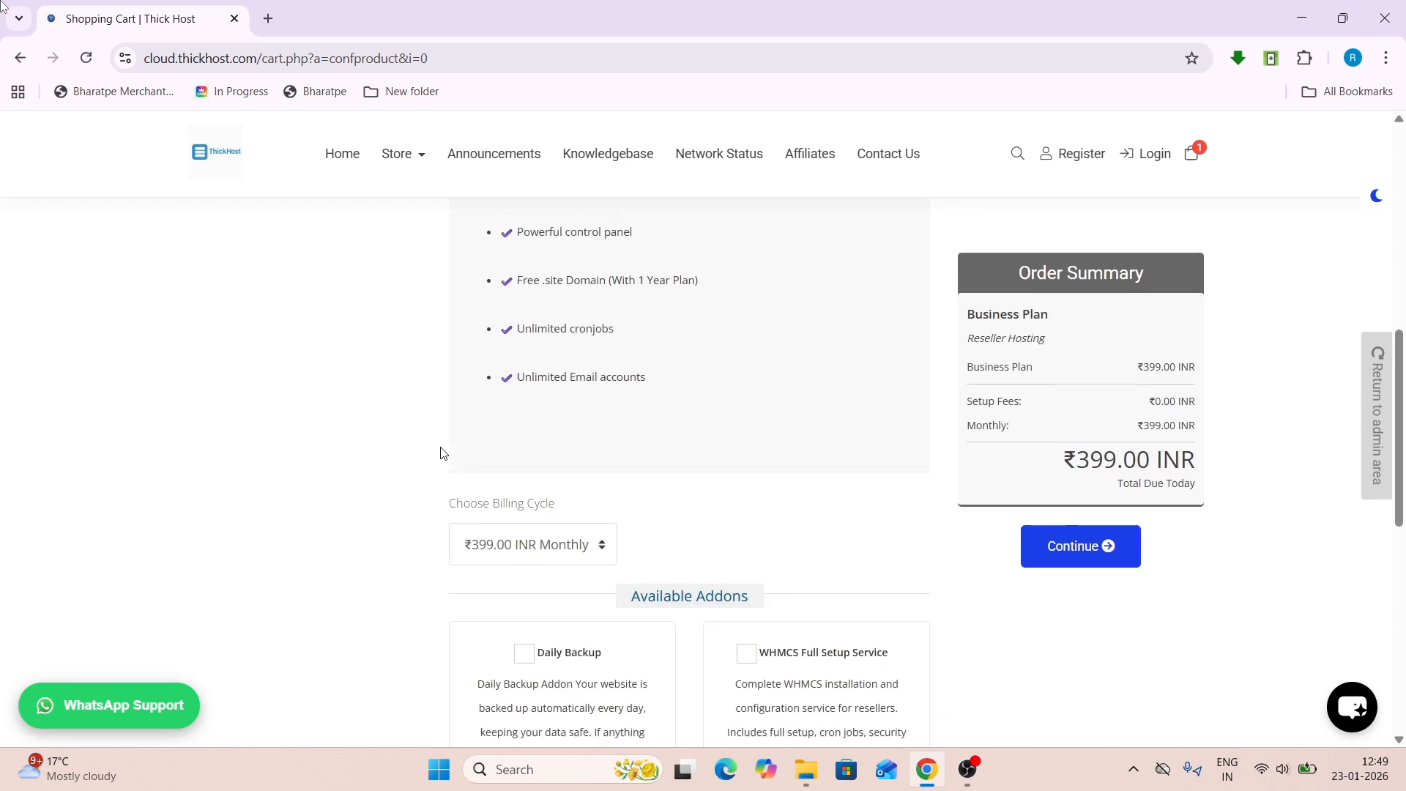
pyautogui.click(1070, 320)
# - Add DNS Management, ID Protection and Email Forwarding to technicalhost.us.cc and continue to the cart
pyautogui.scroll(5, 869, 277)
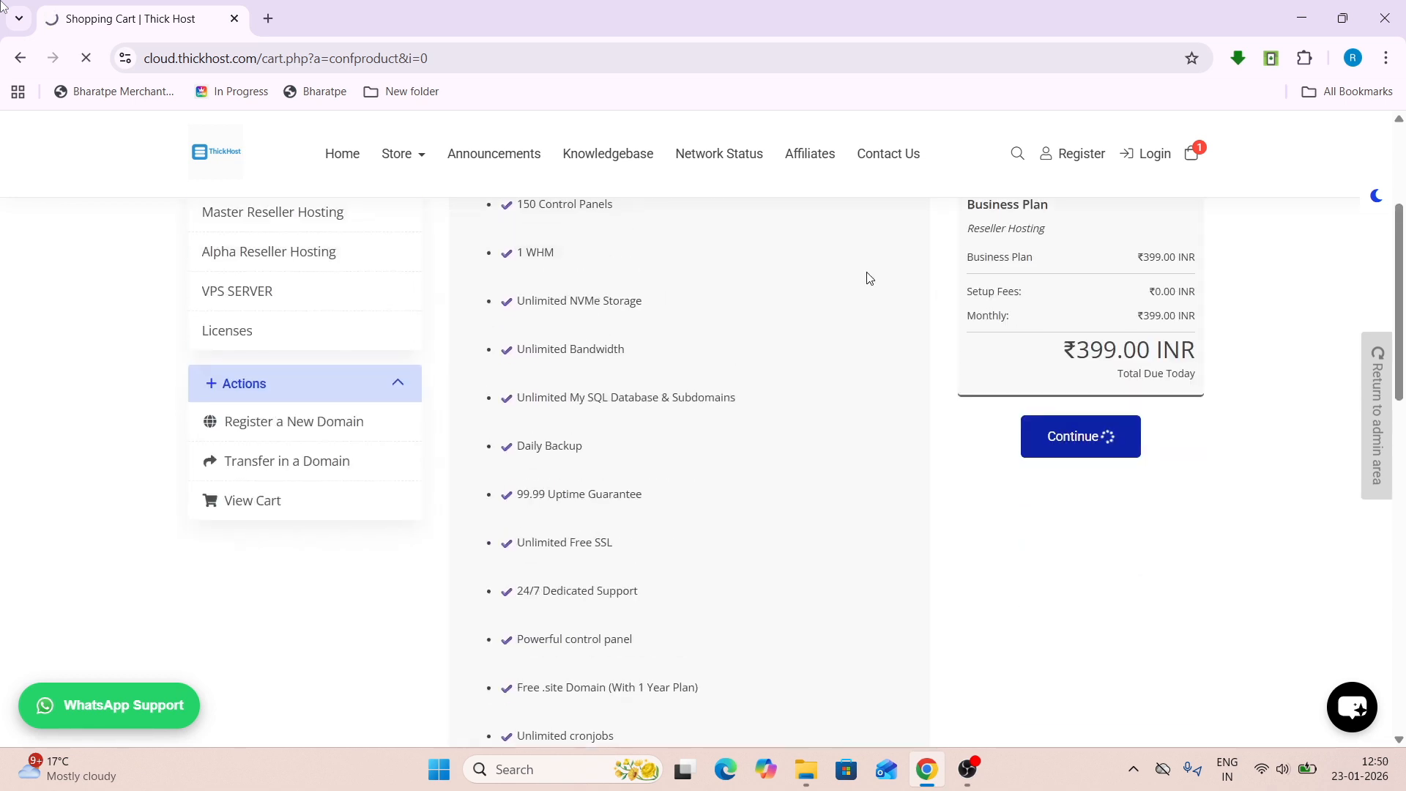
pyautogui.scroll(-5, 866, 277)
pyautogui.scroll(1, 606, 306)
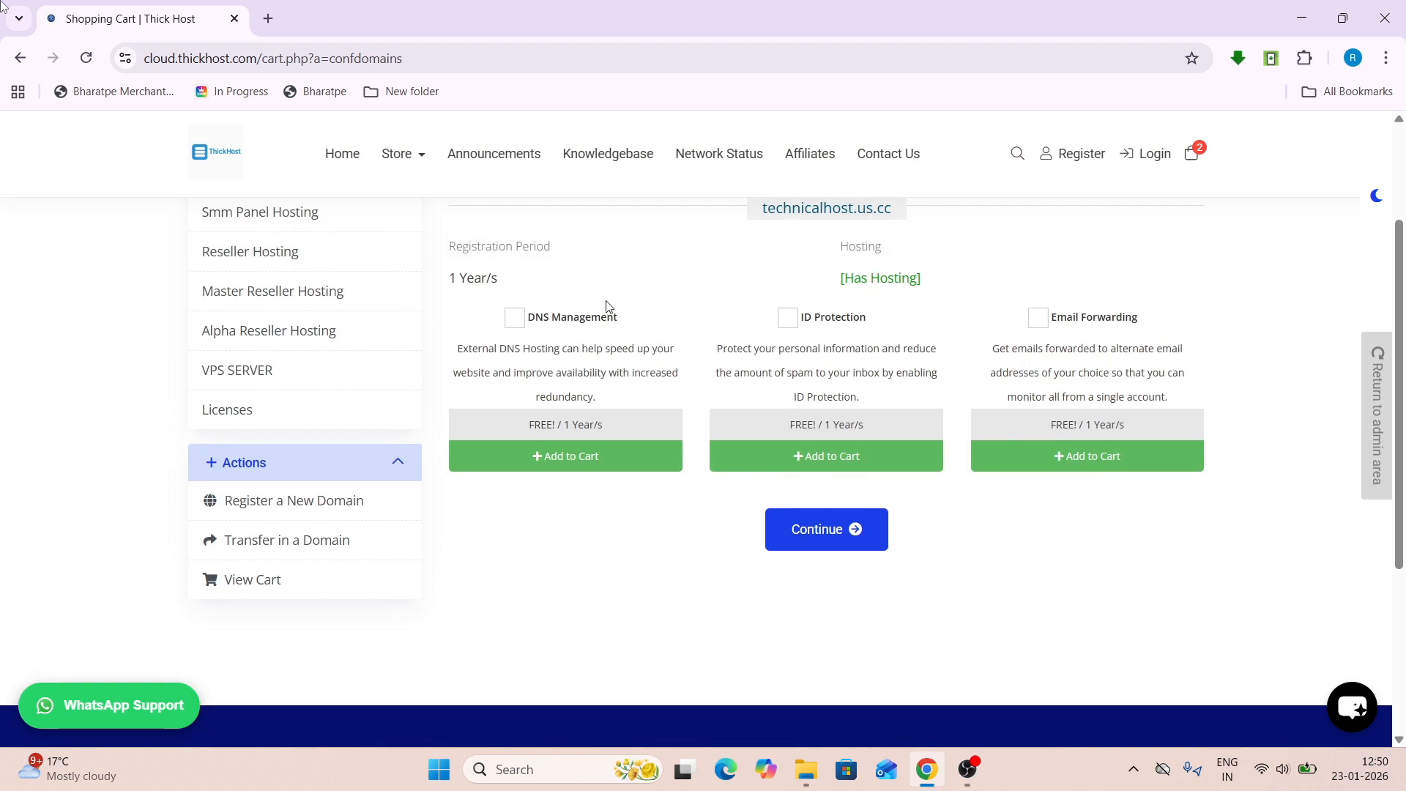
pyautogui.click(514, 317)
pyautogui.click(787, 317)
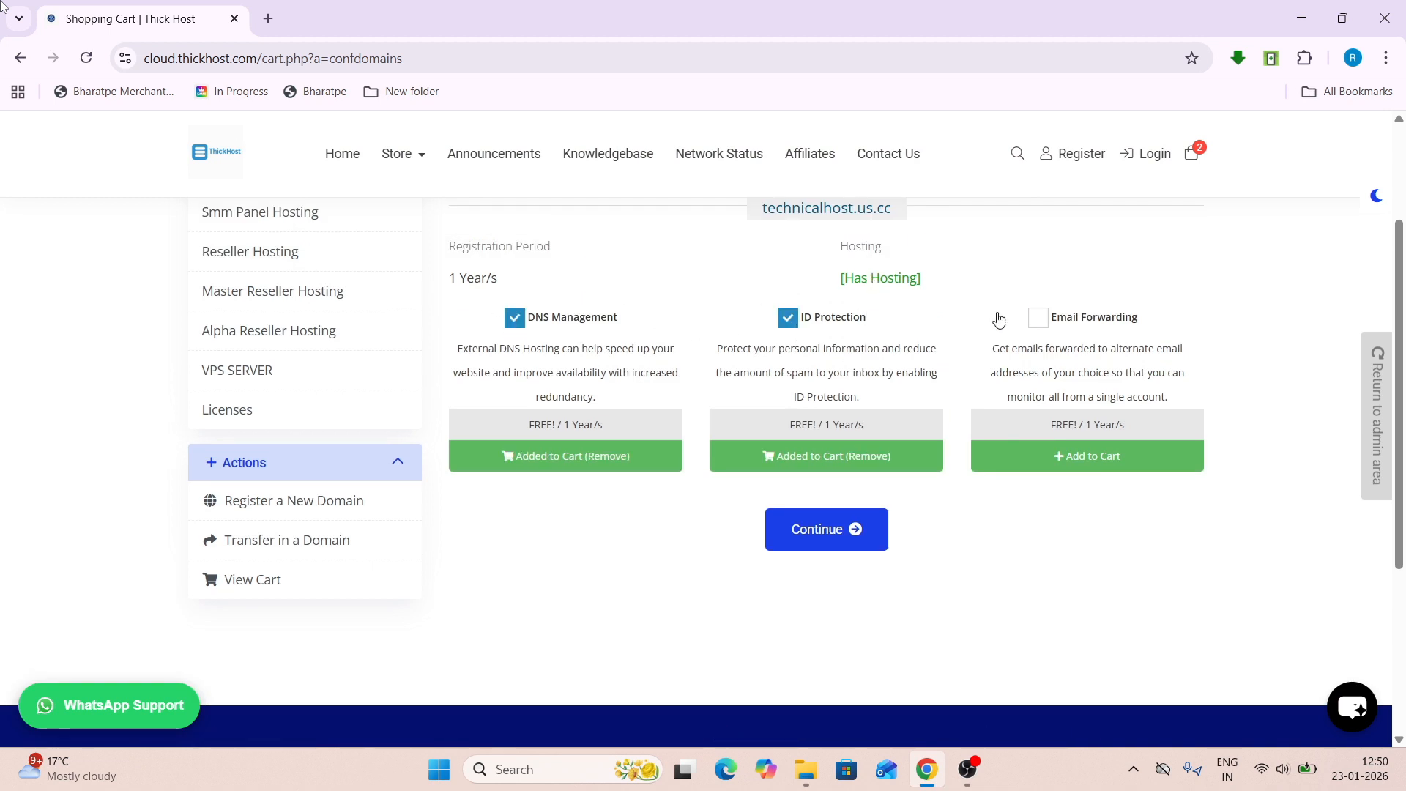
pyautogui.click(1038, 317)
pyautogui.scroll(-1, 753, 454)
pyautogui.click(809, 471)
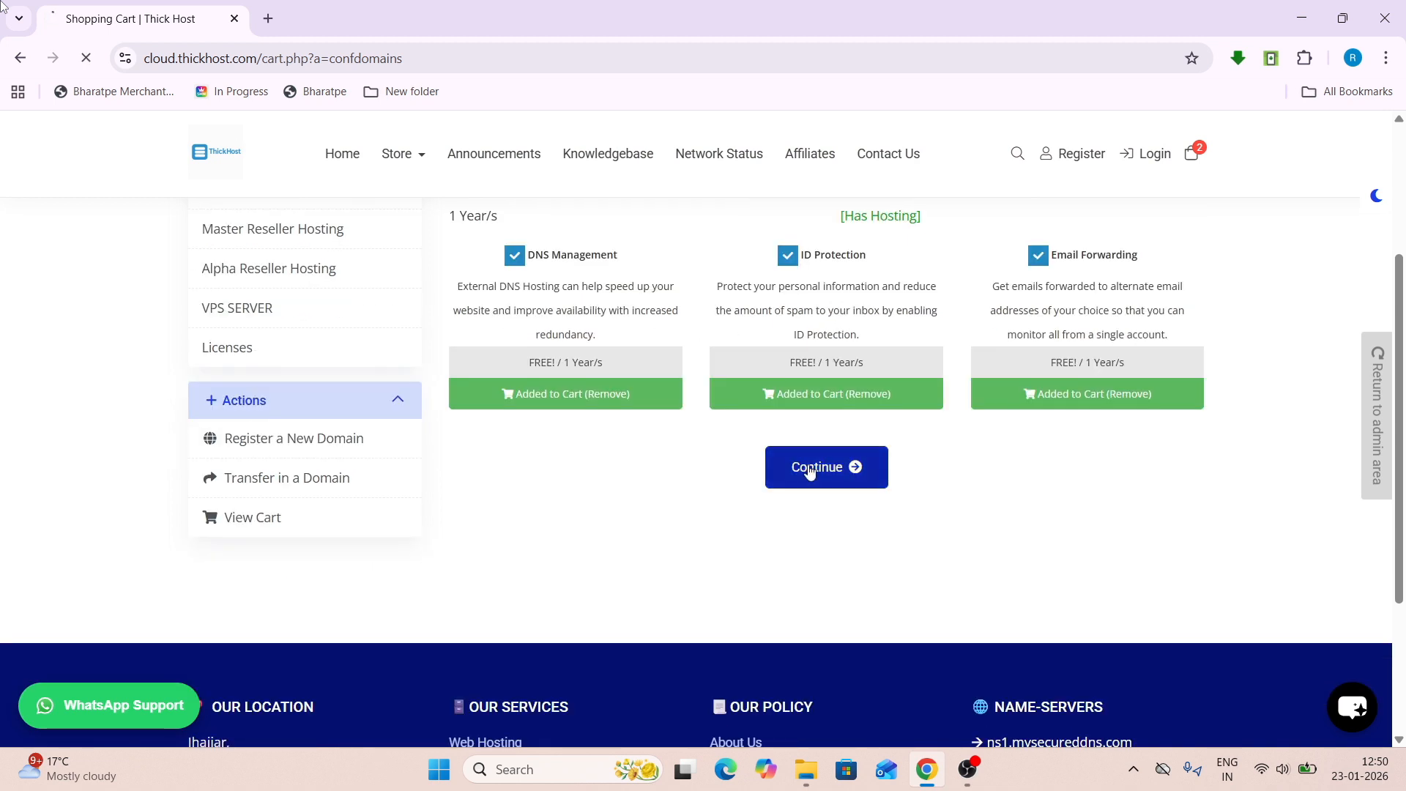
pyautogui.scroll(-3, 942, 493)
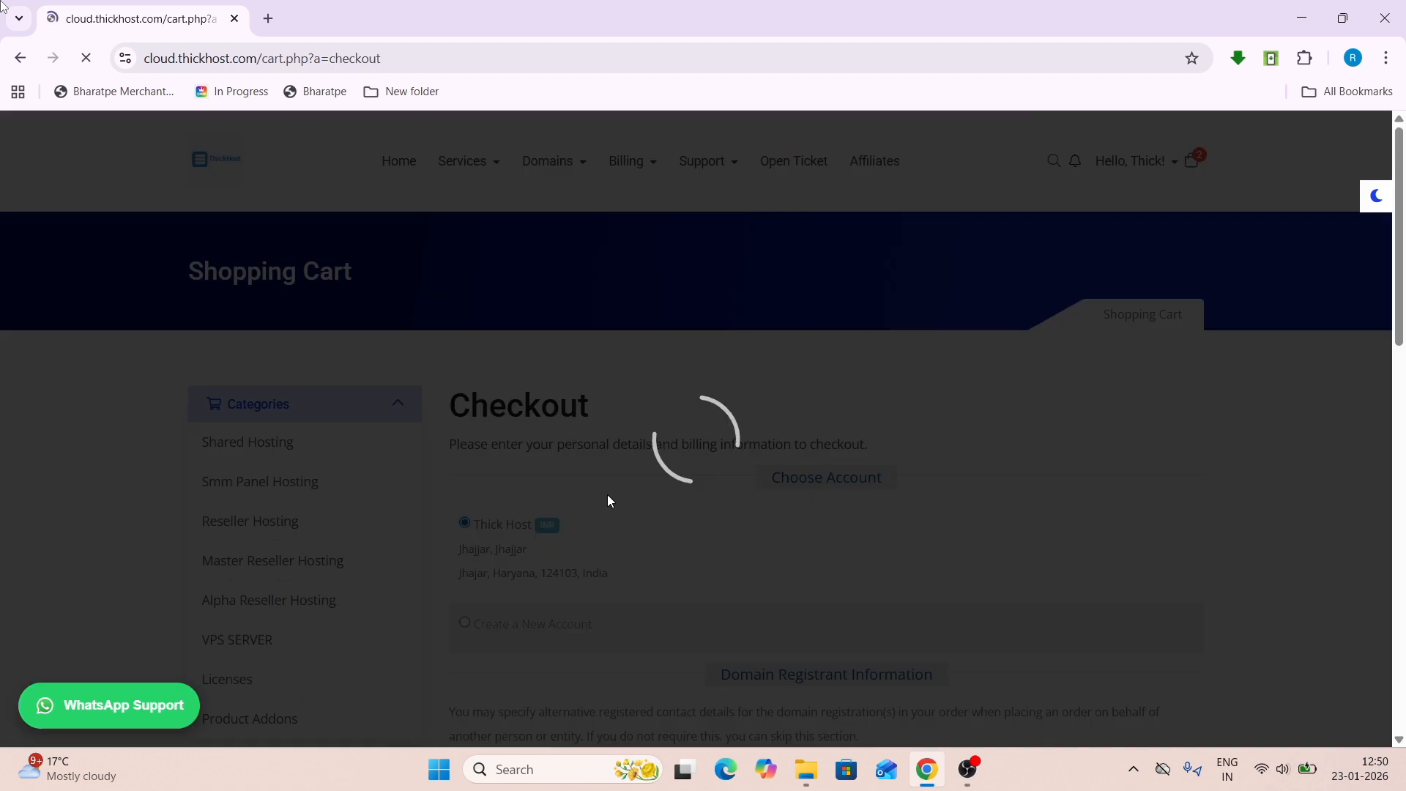
# - Apply ₹400.18 INR from the credit balance and complete the order
pyautogui.scroll(-2, 608, 496)
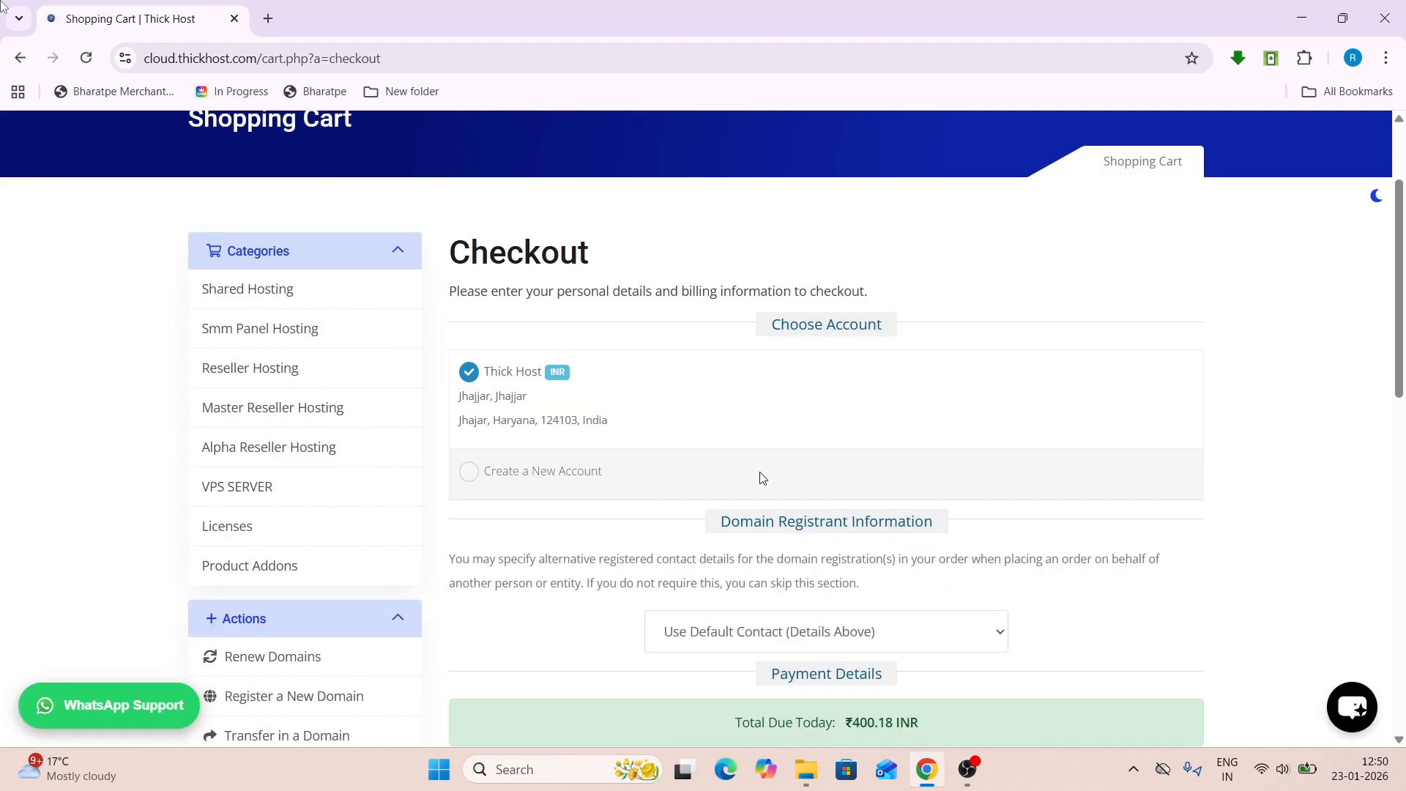
pyautogui.scroll(-5, 761, 477)
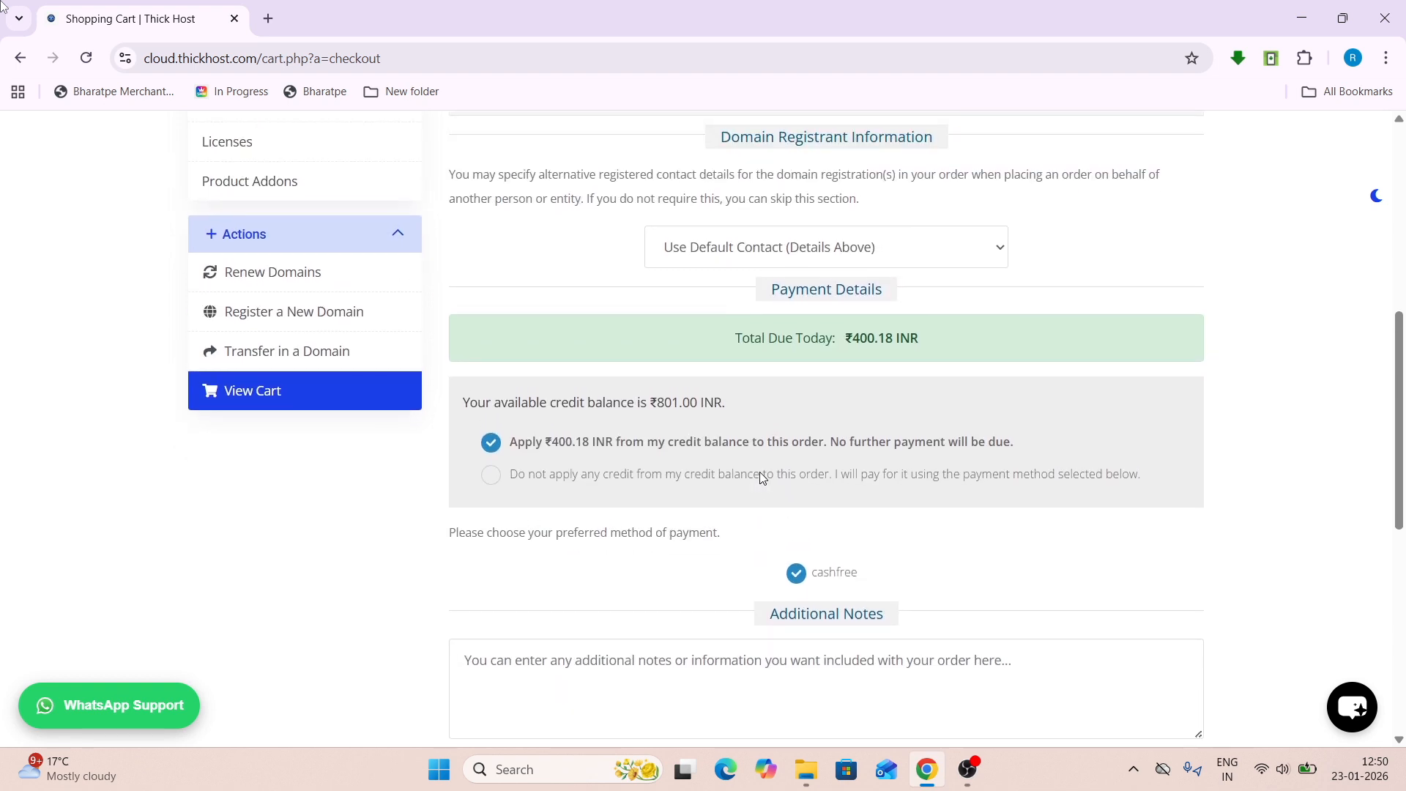
pyautogui.click(581, 480)
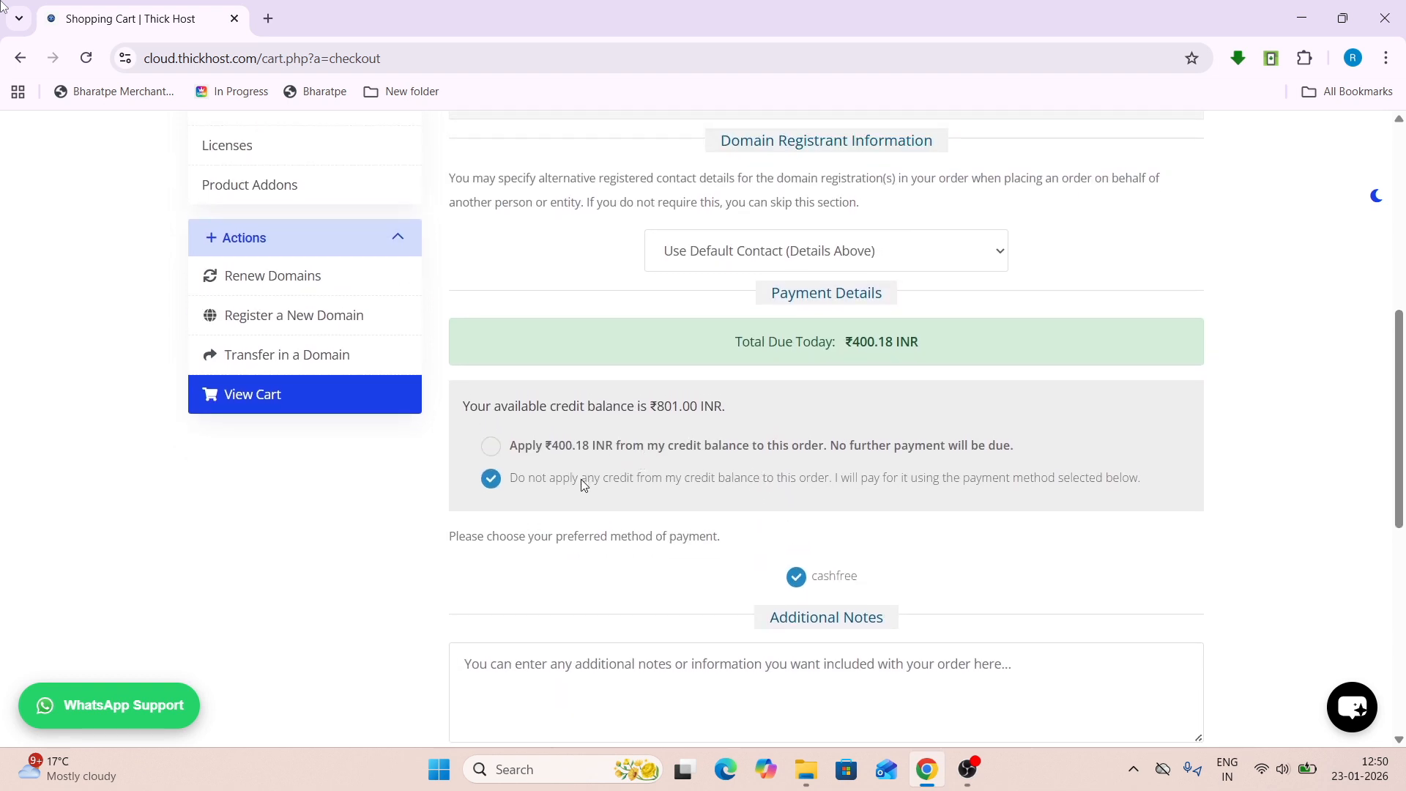
pyautogui.click(492, 450)
pyautogui.scroll(-4, 493, 455)
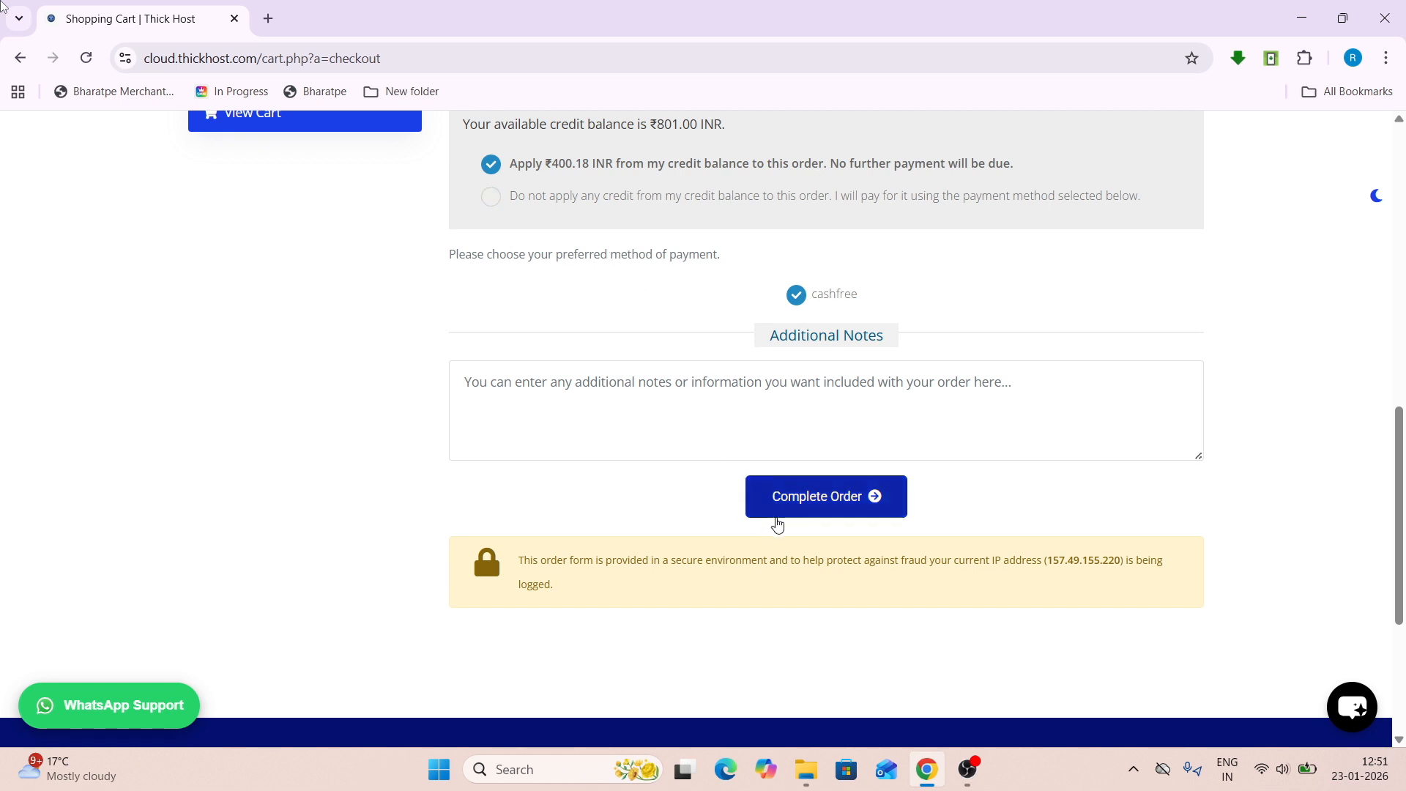
pyautogui.click(822, 498)
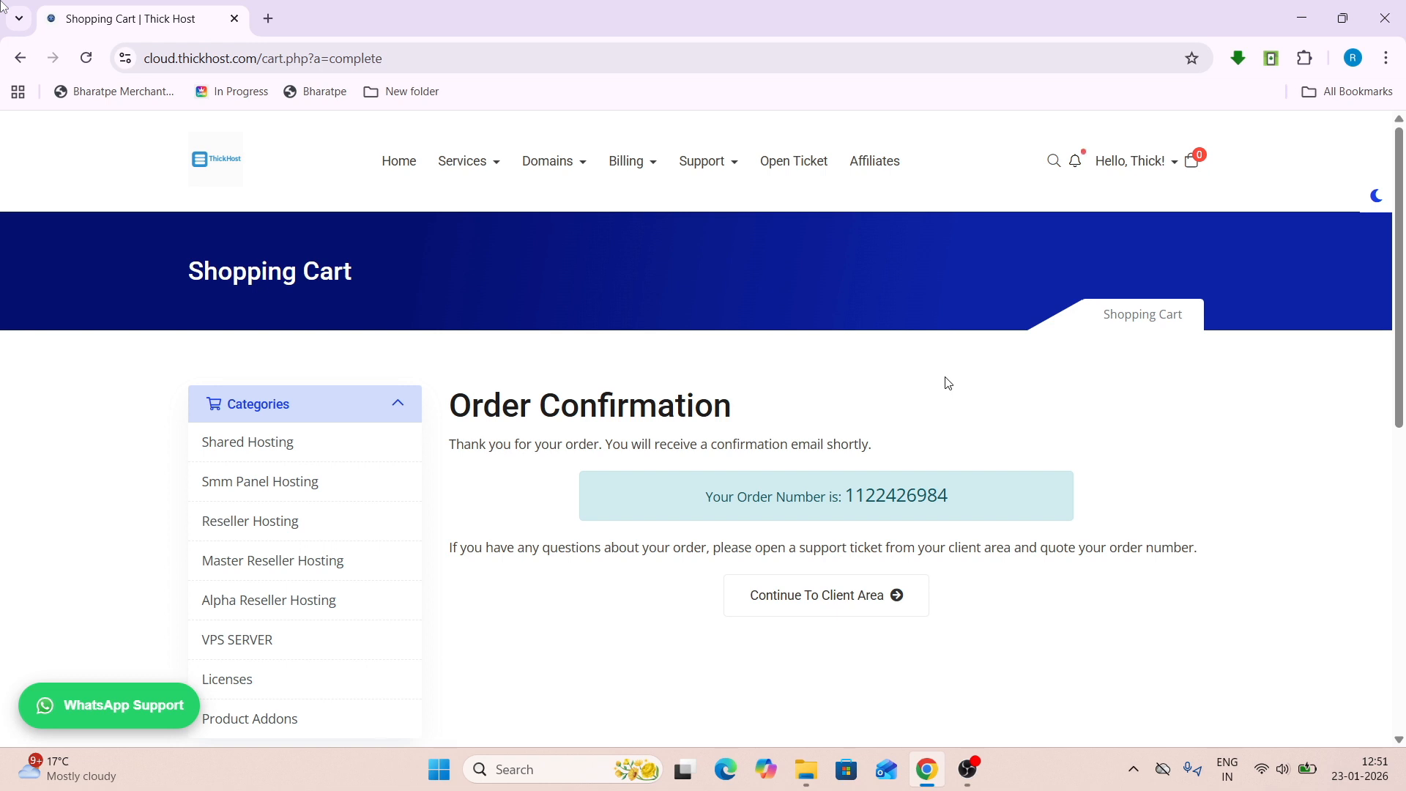
# - View the technicalhost.us.cc hosting service details from the Services list
pyautogui.scroll(-1, 948, 383)
pyautogui.scroll(-3, 948, 383)
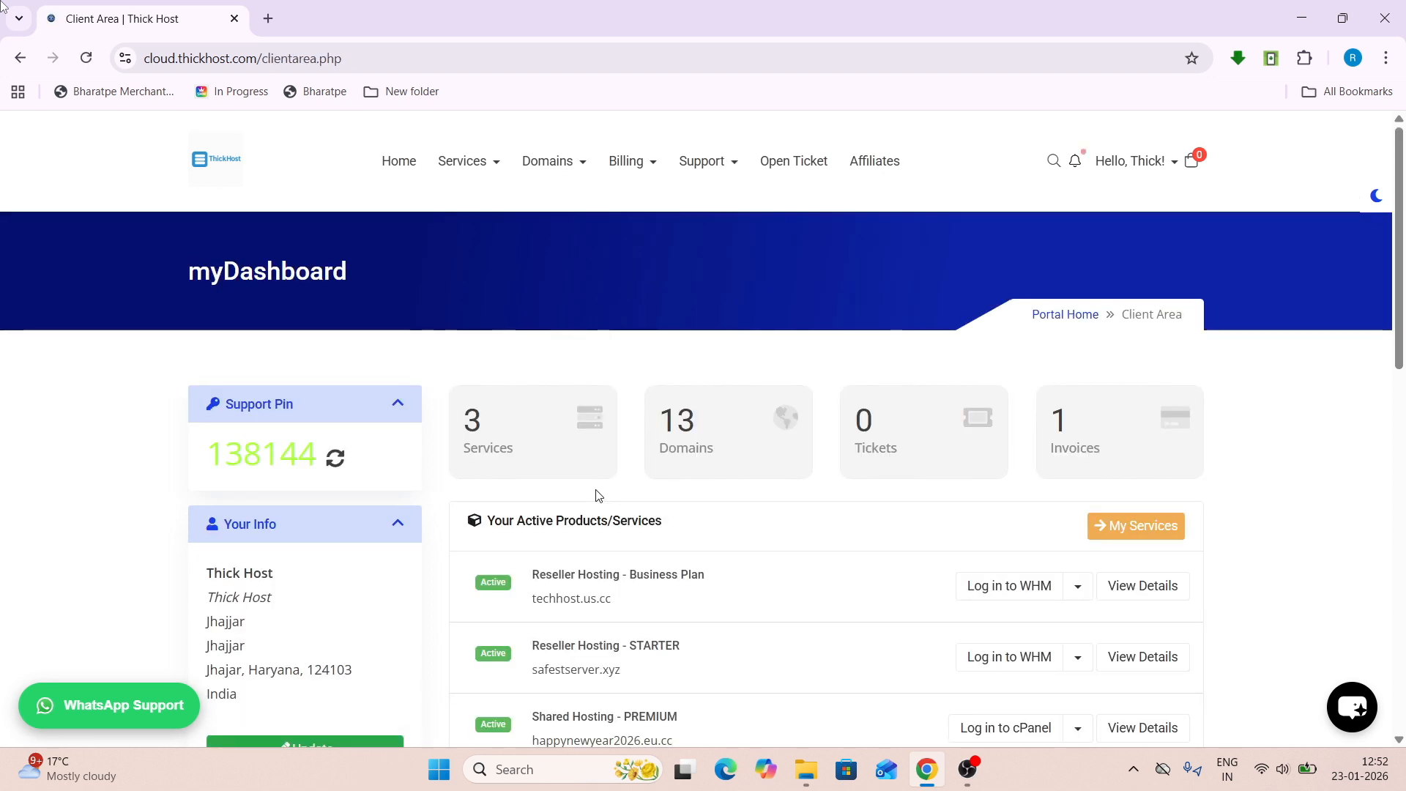
pyautogui.click(564, 440)
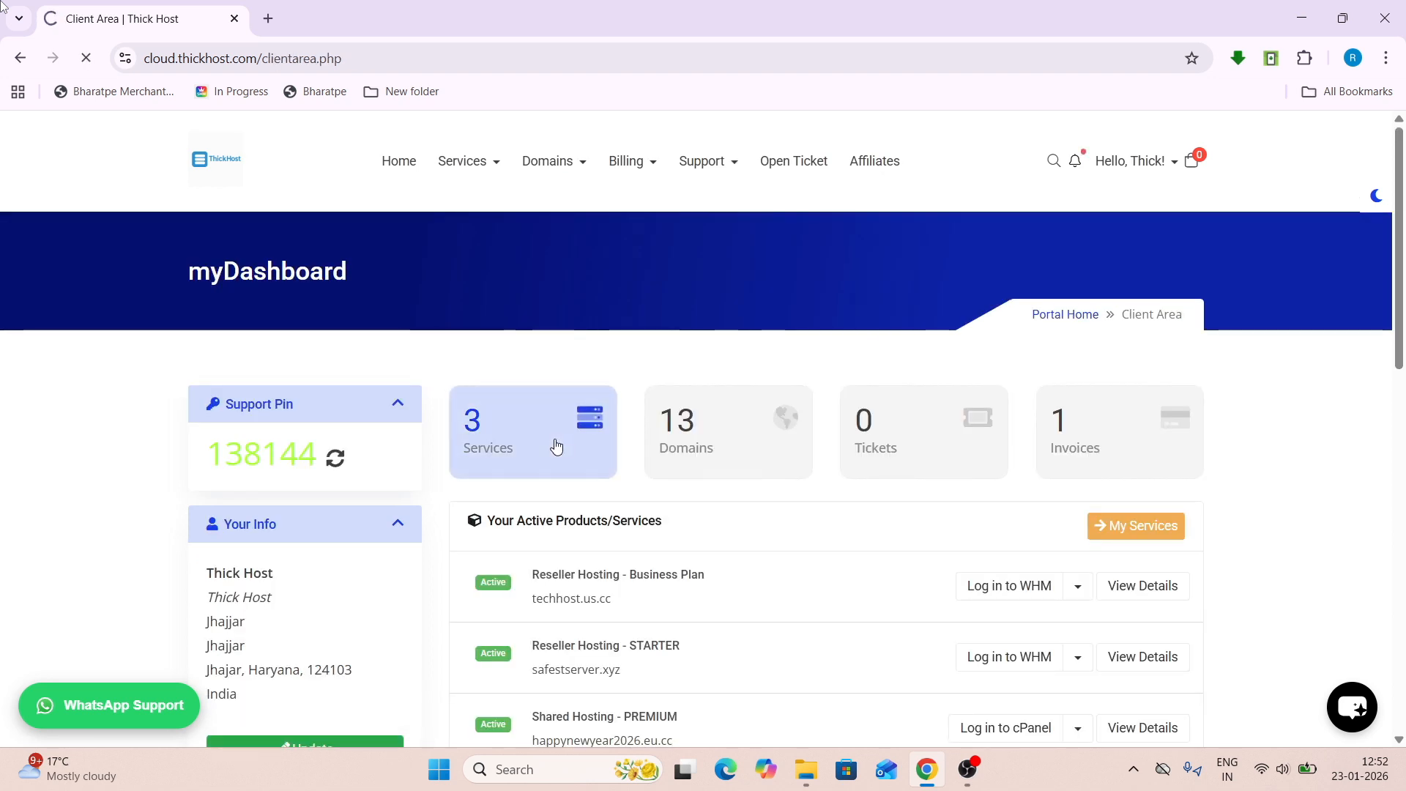
pyautogui.click(813, 308)
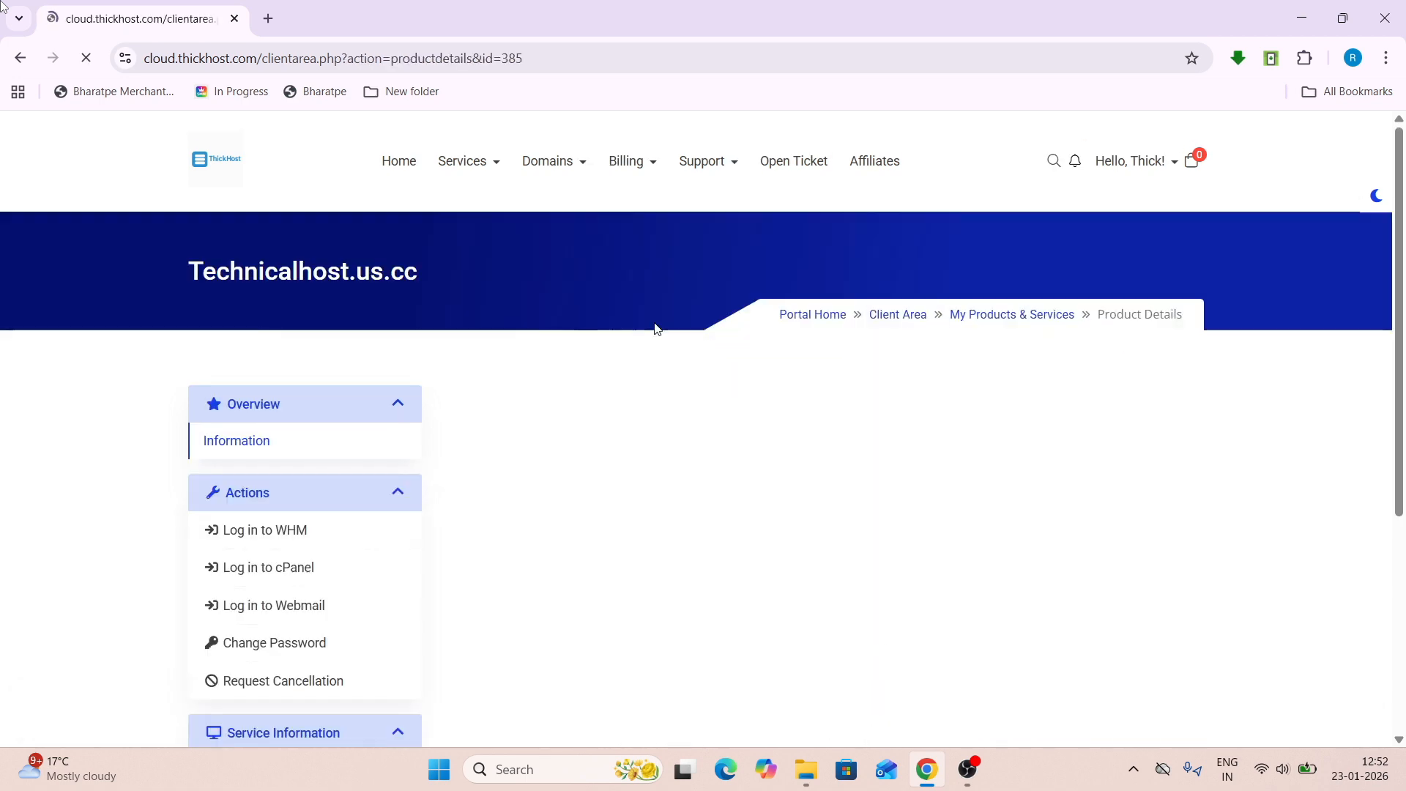
pyautogui.scroll(-3, 512, 410)
pyautogui.scroll(3, 504, 430)
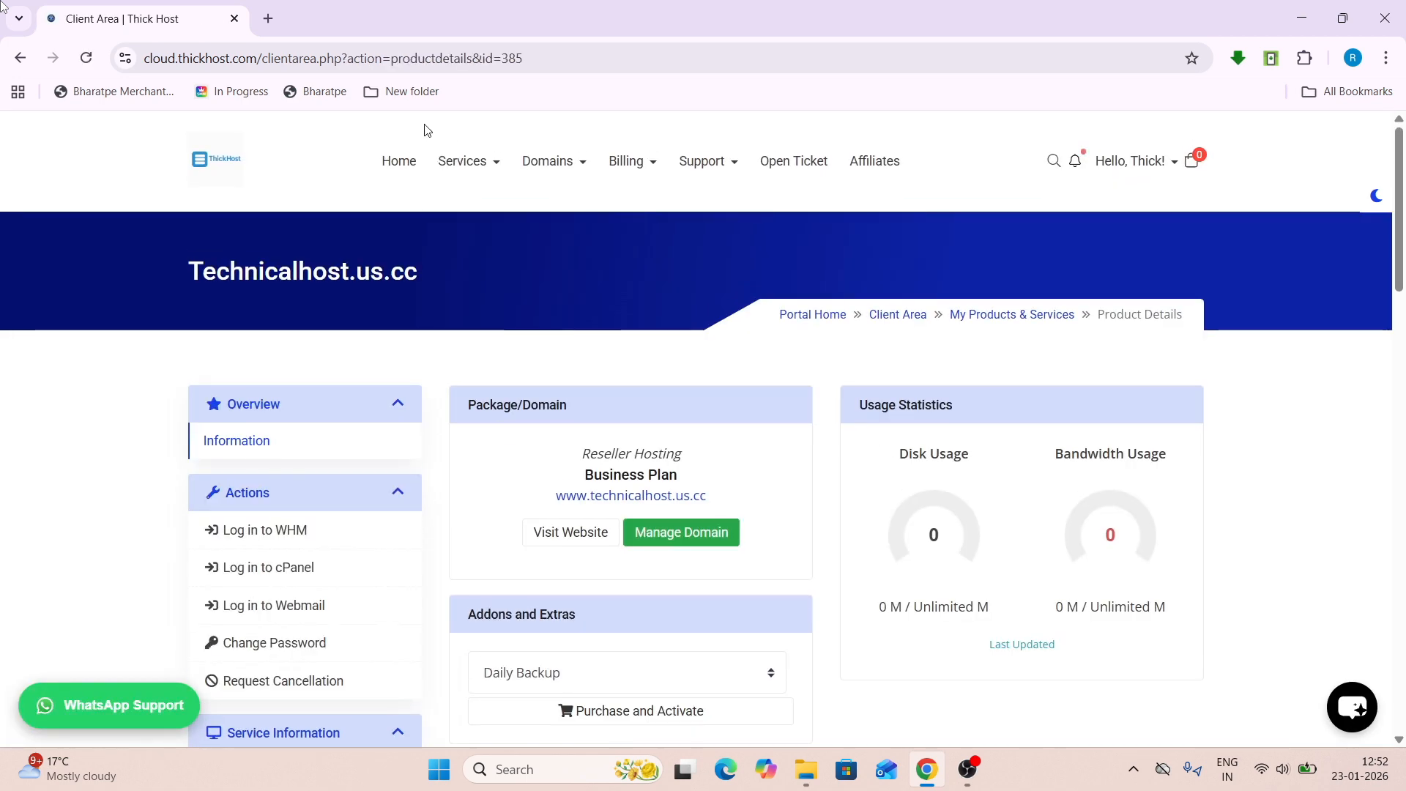
# - Check My Domains with all entries shown to confirm technicalhost.us.cc is active
pyautogui.click(549, 165)
pyautogui.click(557, 212)
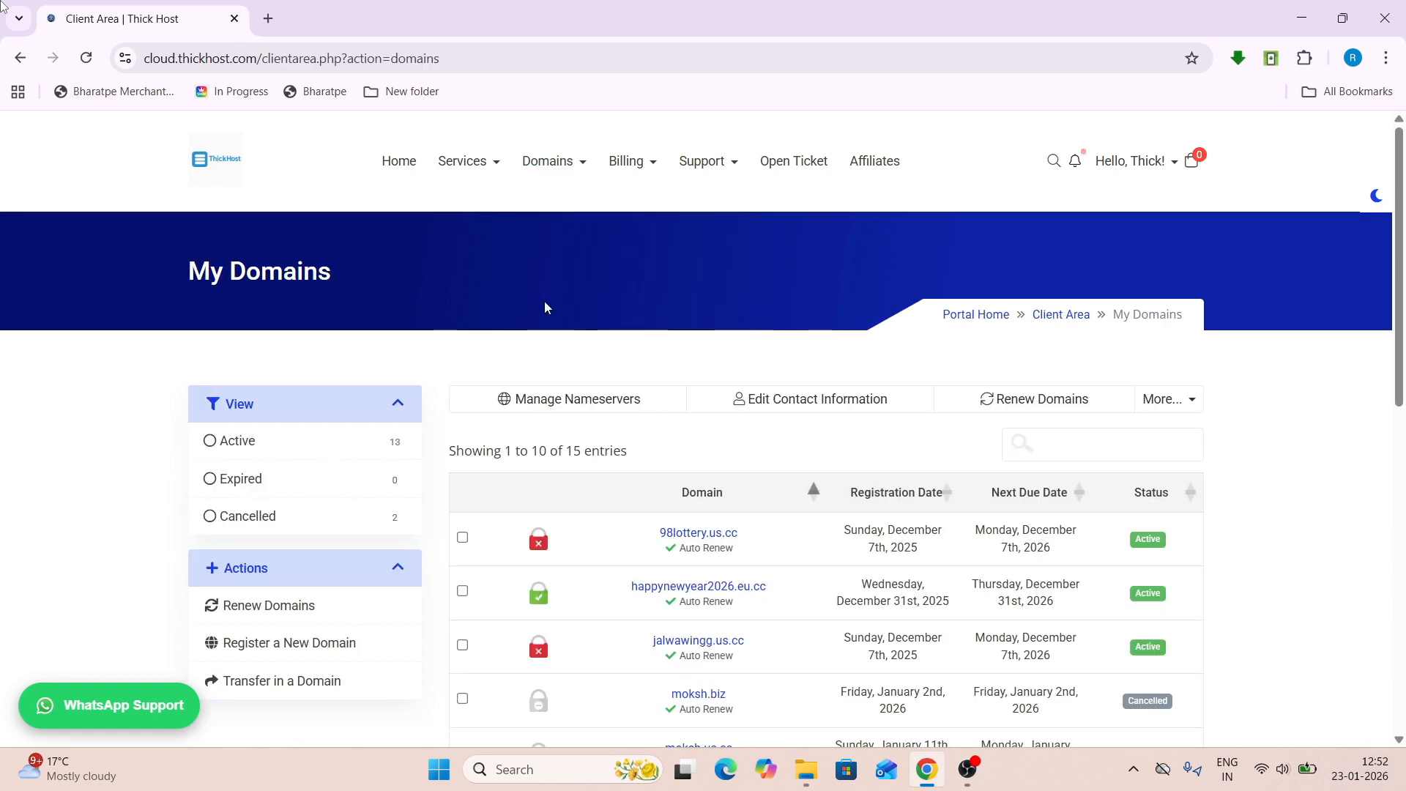
pyautogui.scroll(-5, 574, 417)
pyautogui.click(507, 640)
pyautogui.click(496, 605)
pyautogui.scroll(-3, 556, 586)
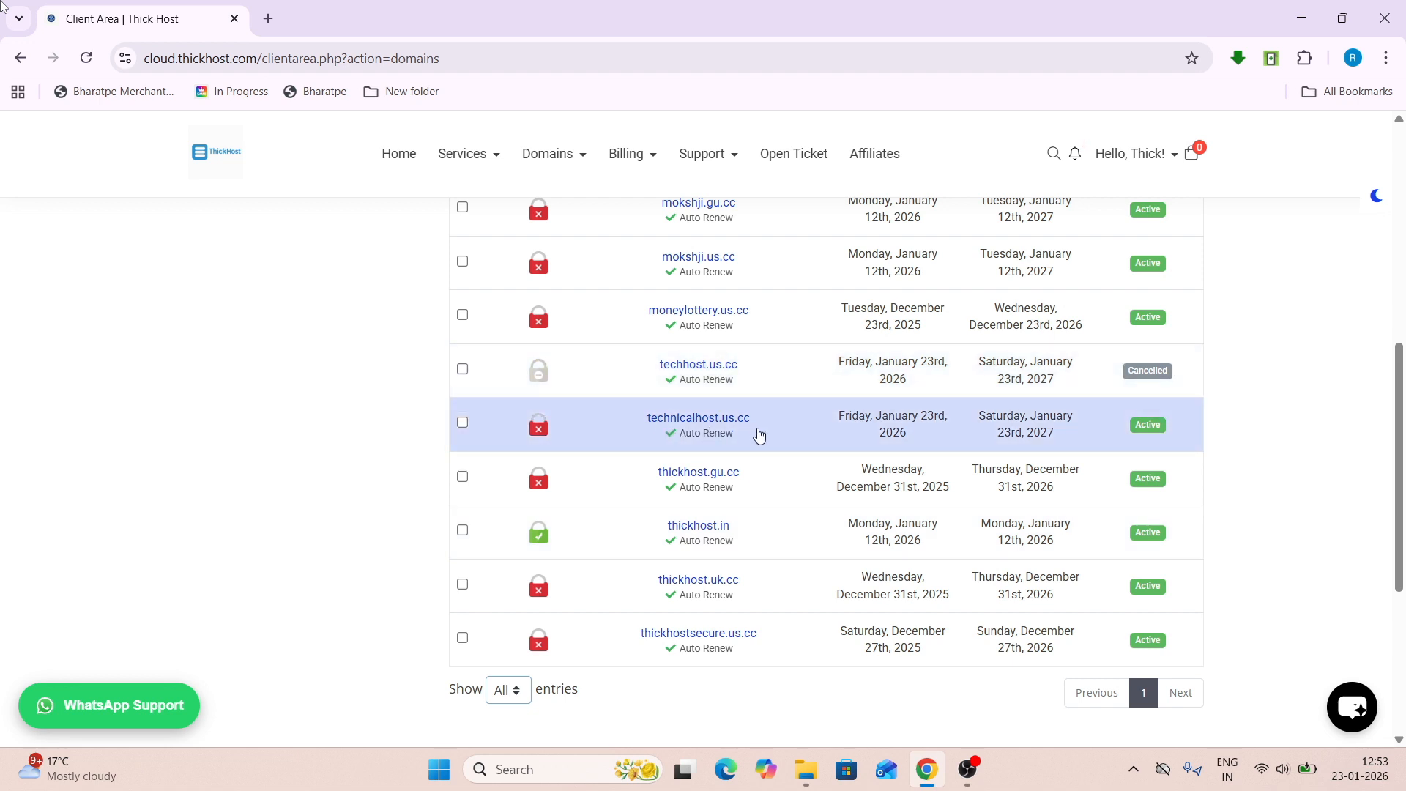
# - Return to the dashboard and expand the login options for the technicalhost.us.cc service
pyautogui.click(398, 165)
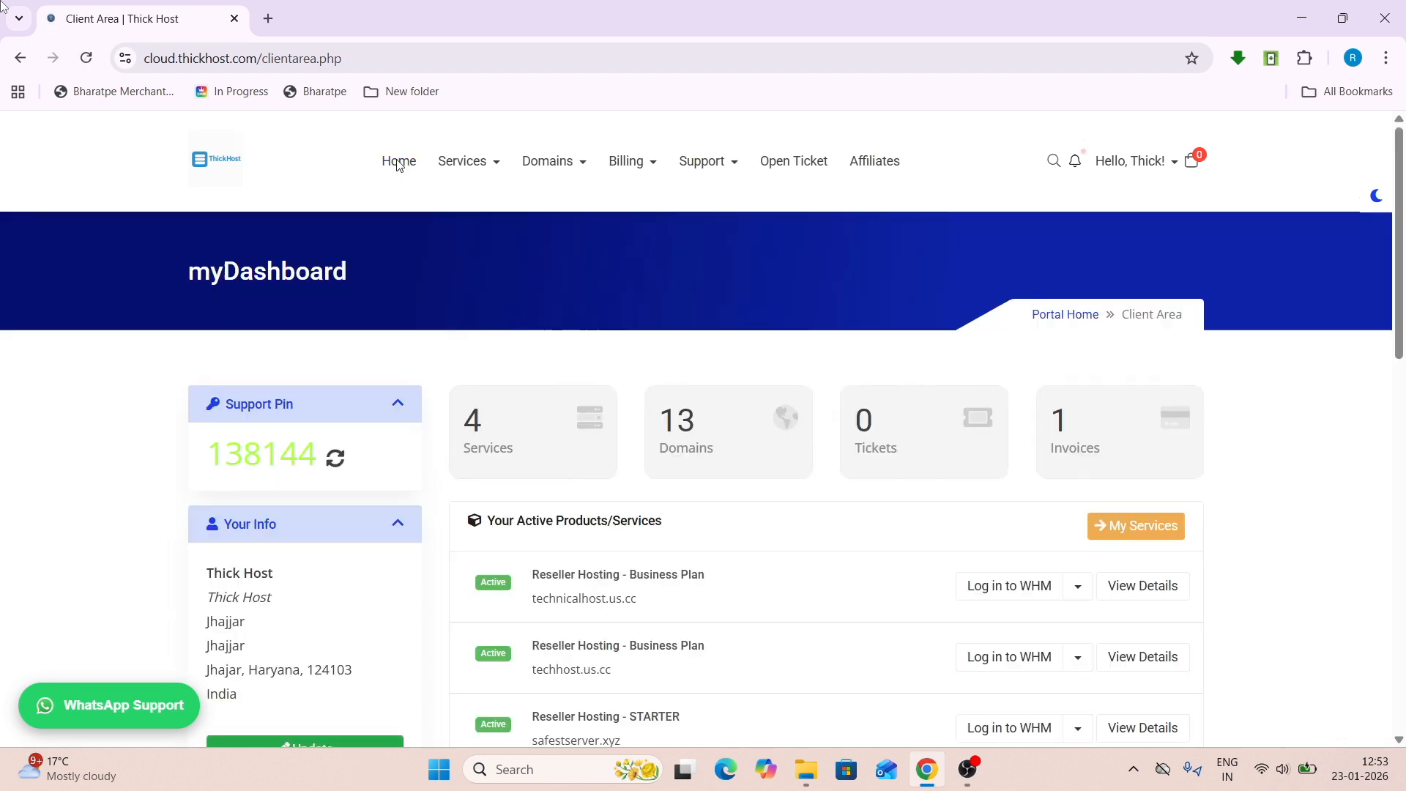
pyautogui.scroll(-3, 764, 481)
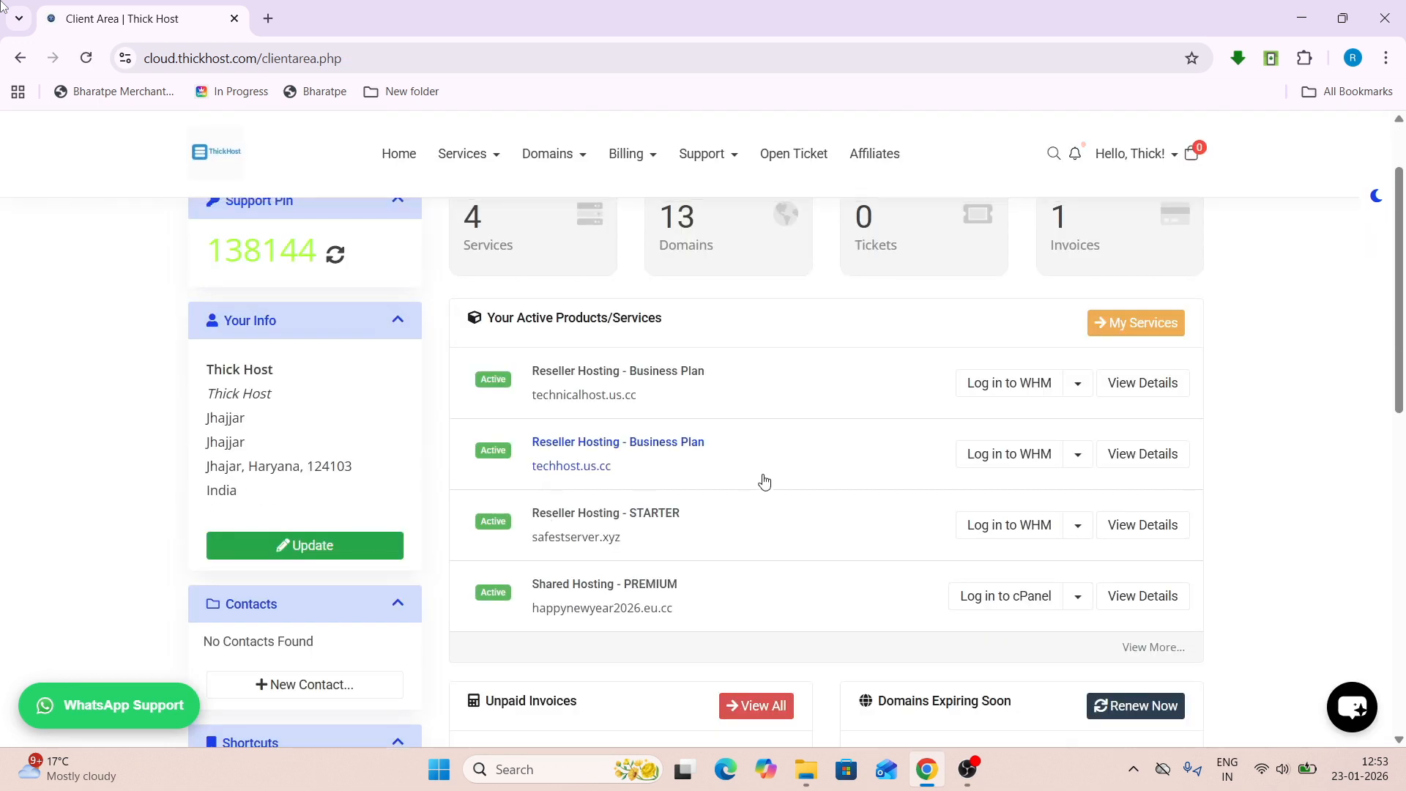
pyautogui.click(1077, 454)
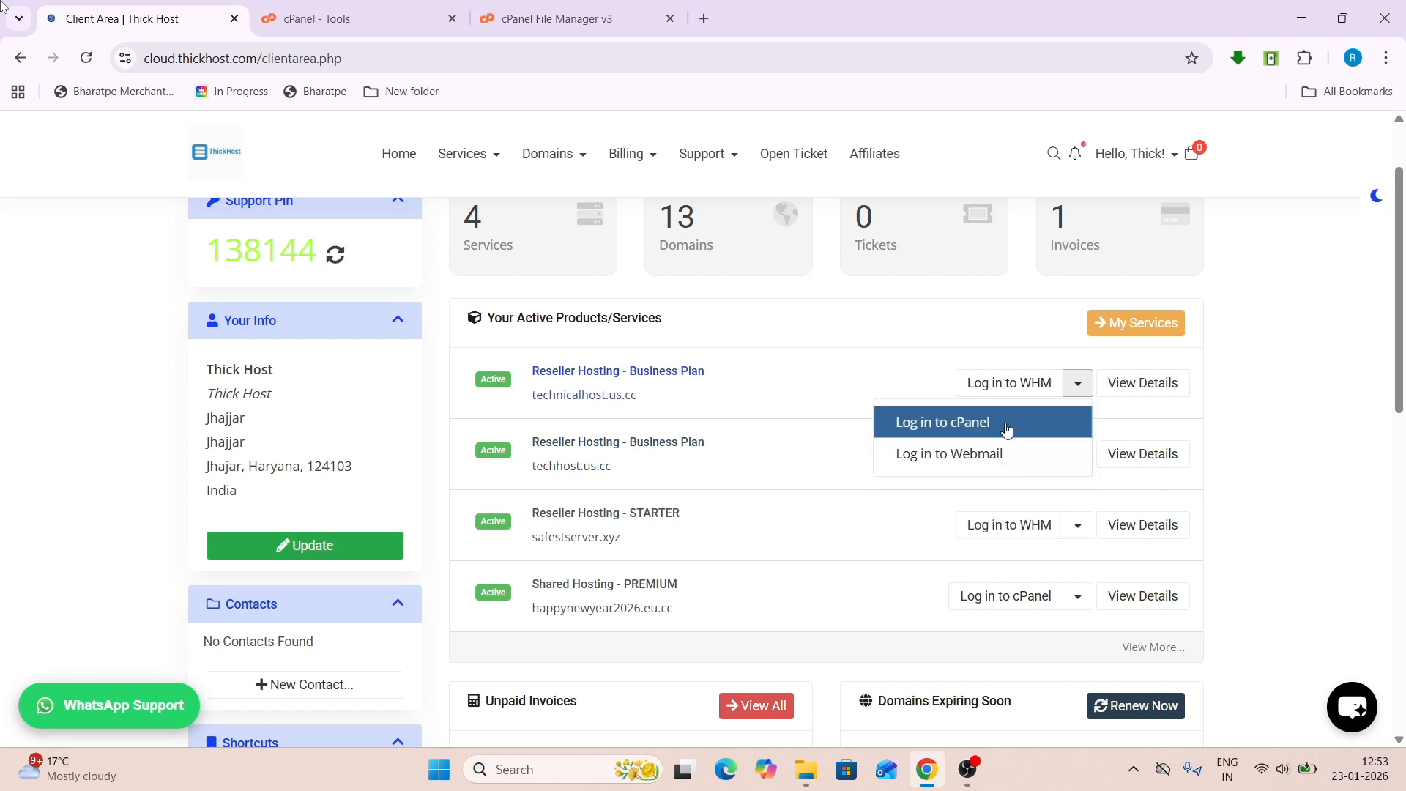
# - Log in to cPanel for technicalhost.us.cc, skip the starting-point prompt and open File Manager
pyautogui.click(1007, 430)
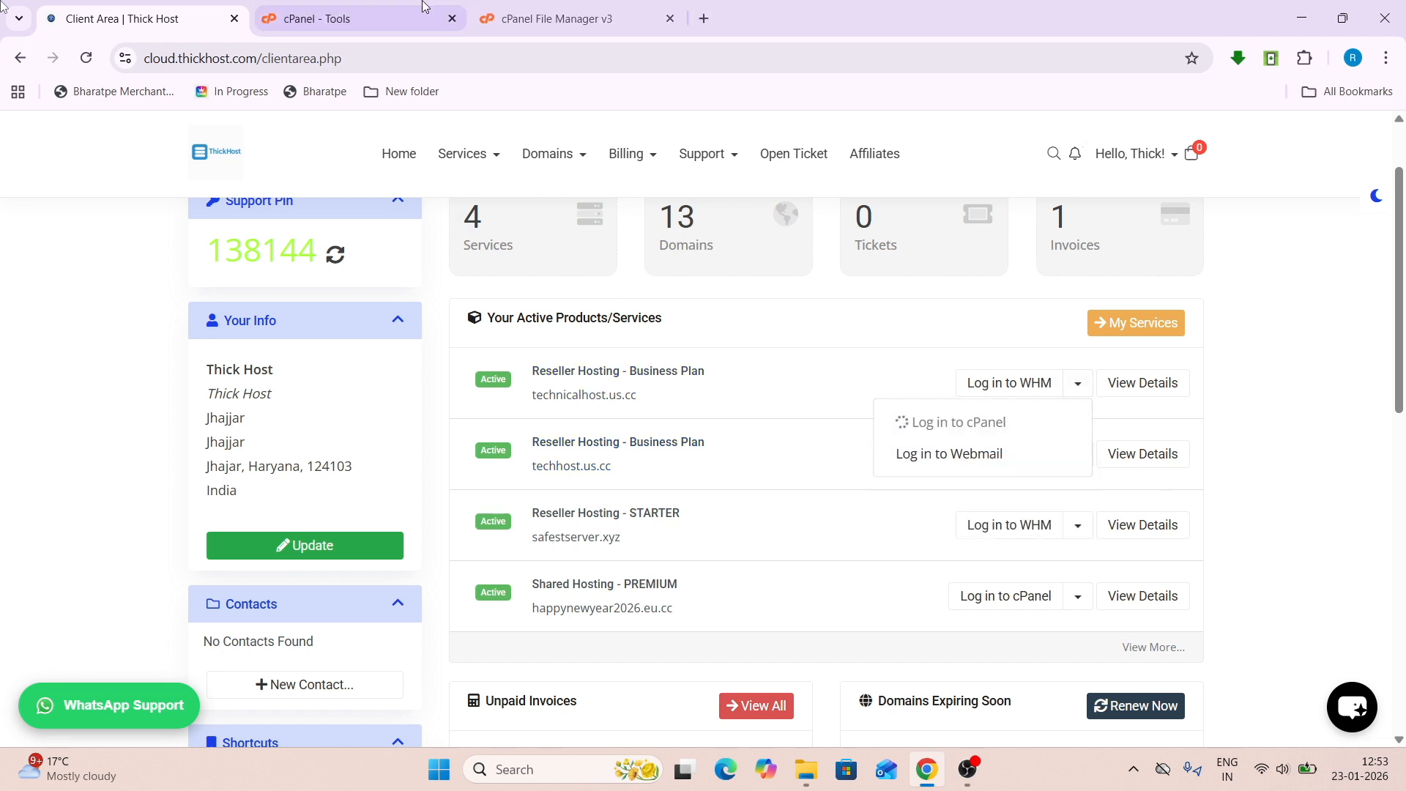
pyautogui.click(671, 21)
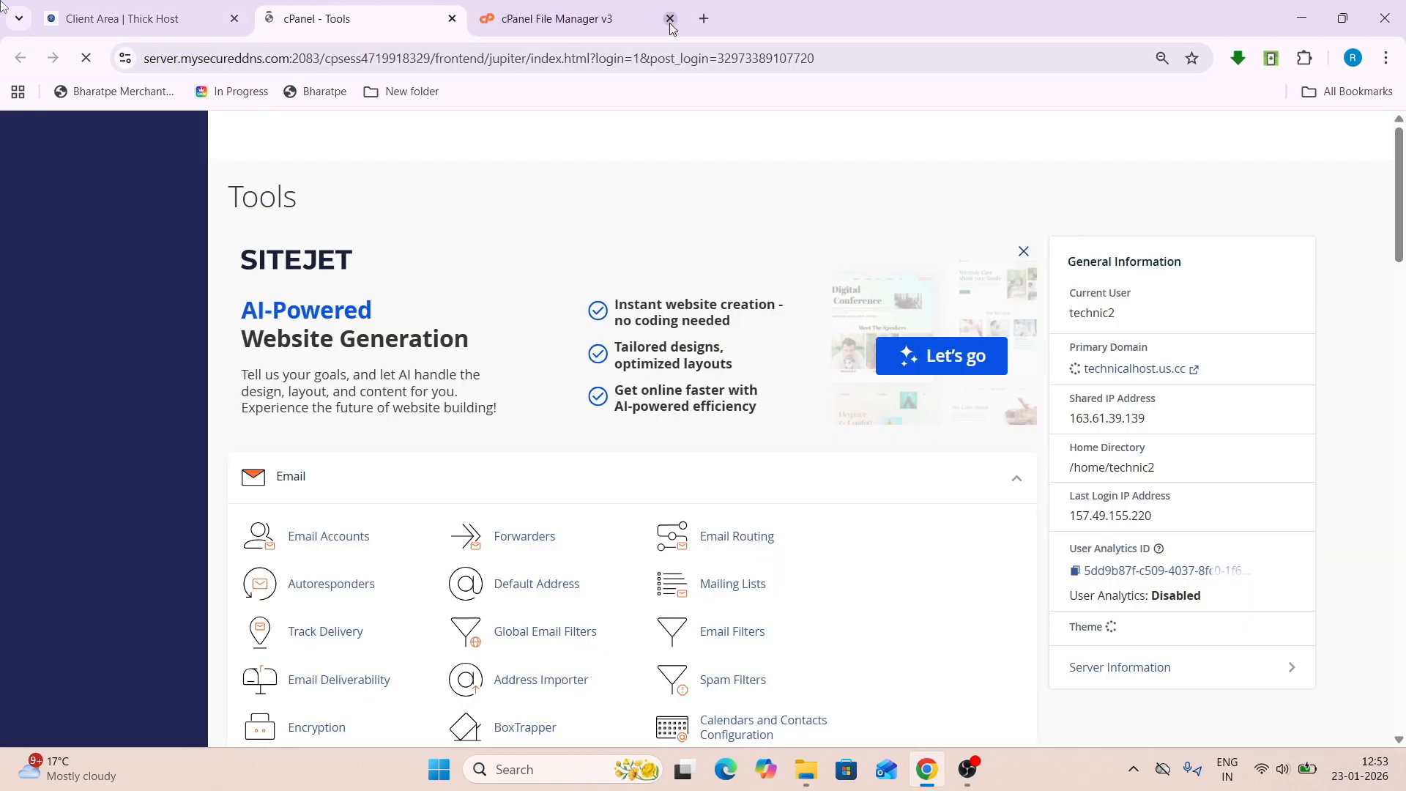
pyautogui.click(670, 21)
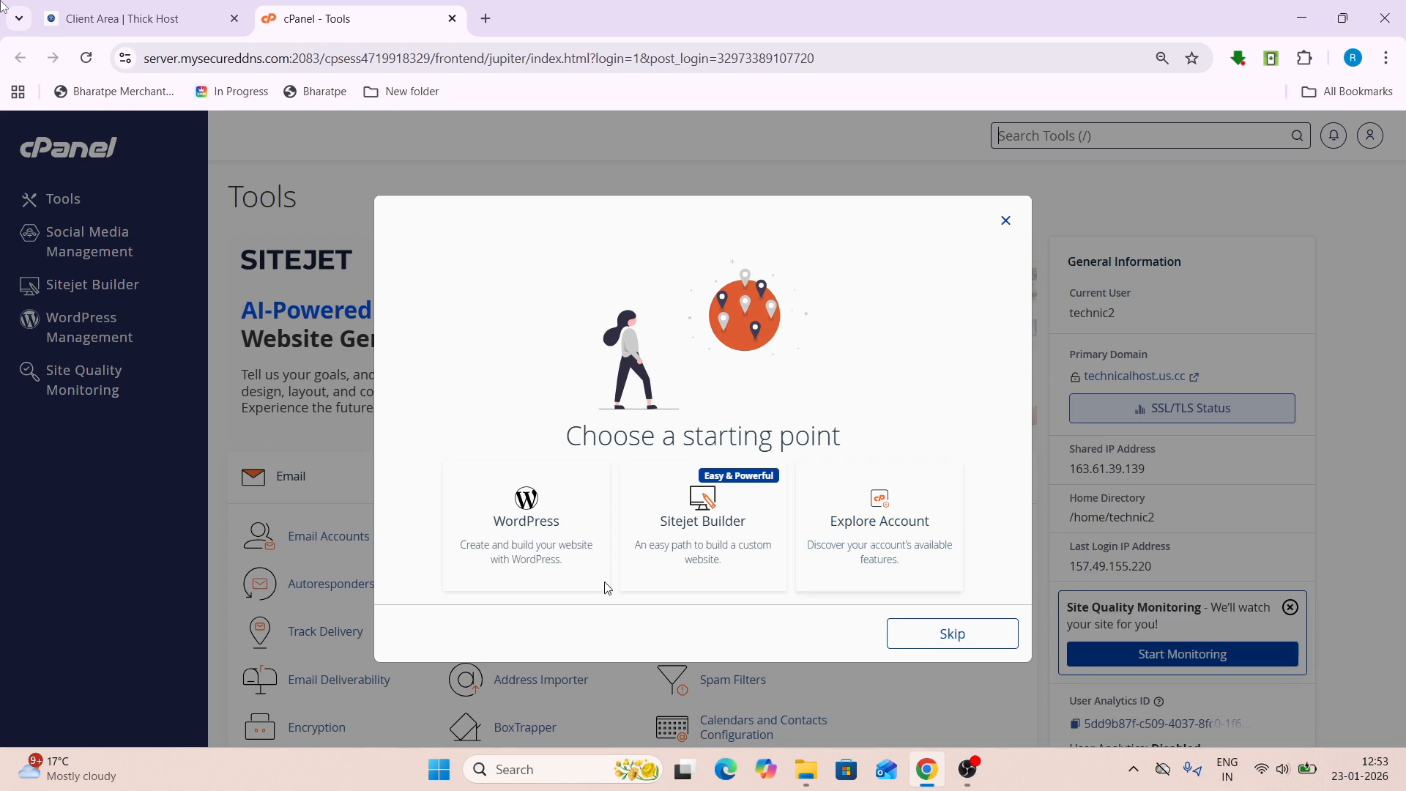
pyautogui.click(918, 630)
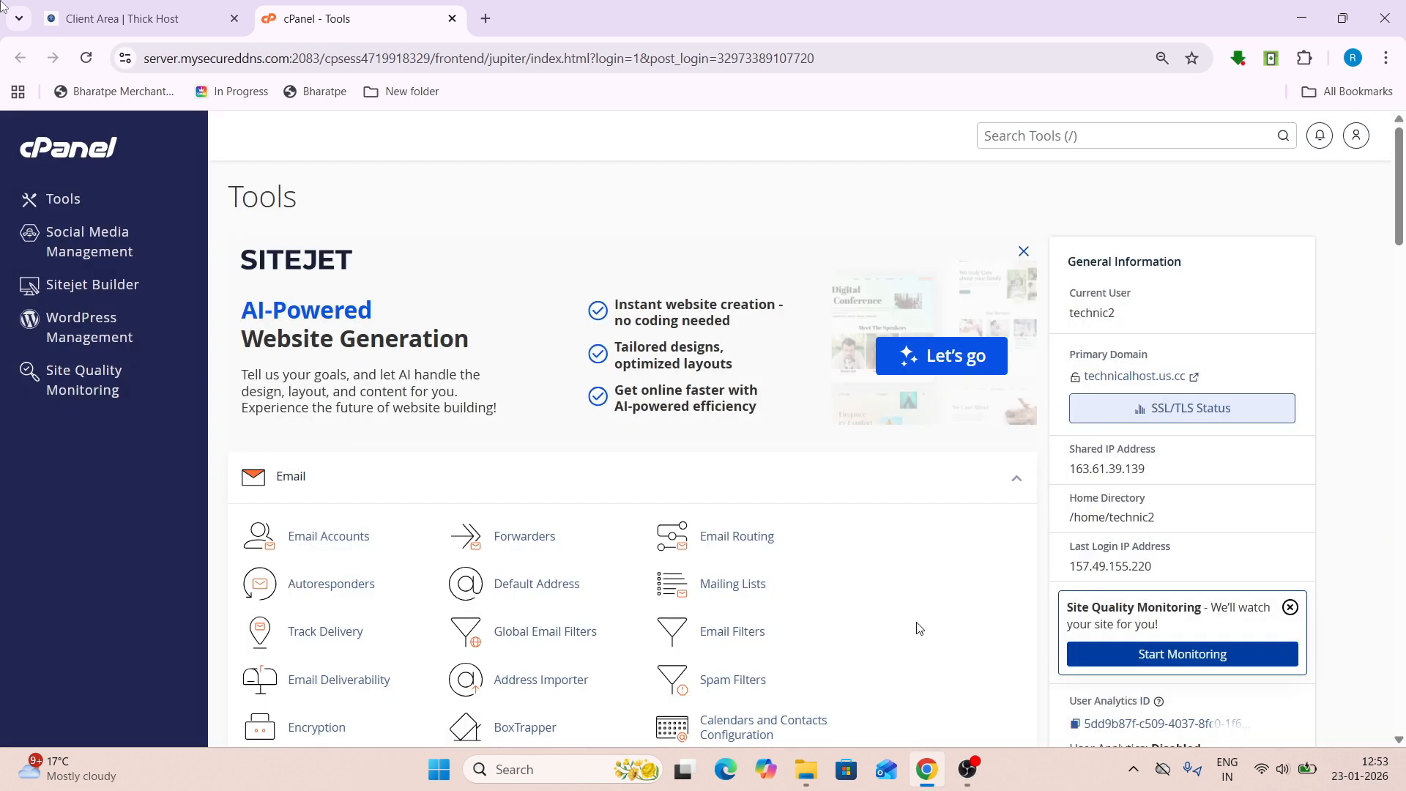
pyautogui.scroll(-6, 326, 564)
pyautogui.click(323, 400)
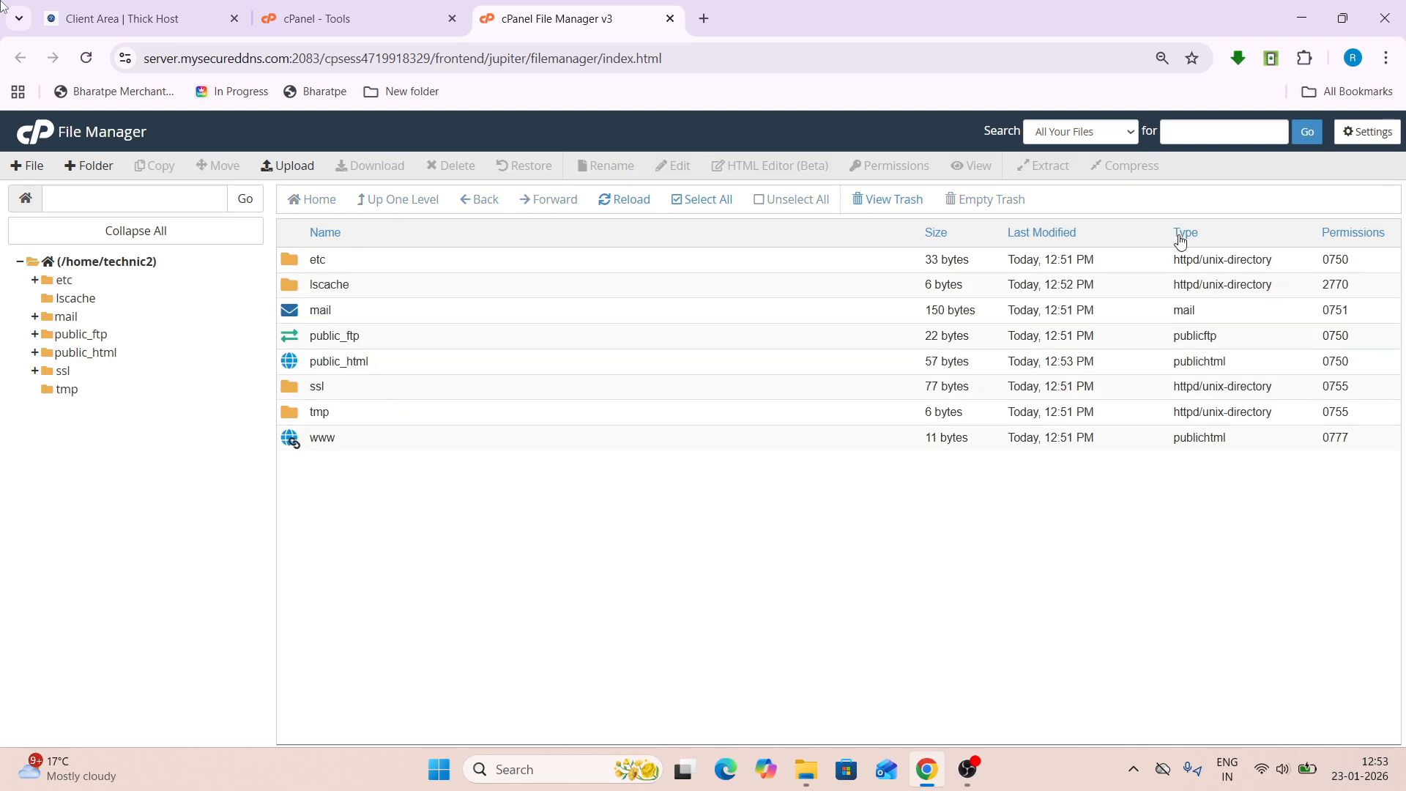
# - Turn on Show Hidden Files in the File Manager settings
pyautogui.click(1356, 129)
pyautogui.click(574, 489)
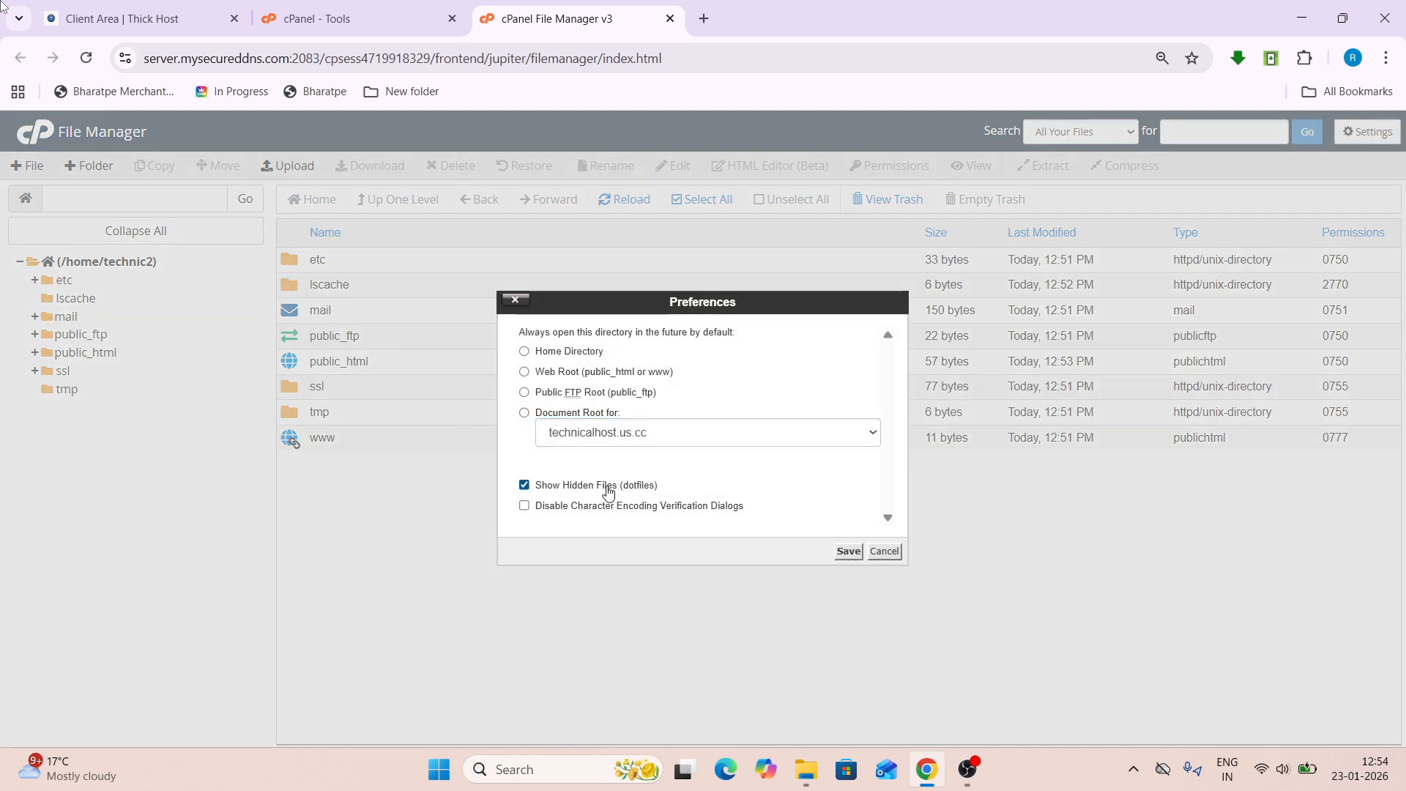
pyautogui.click(848, 552)
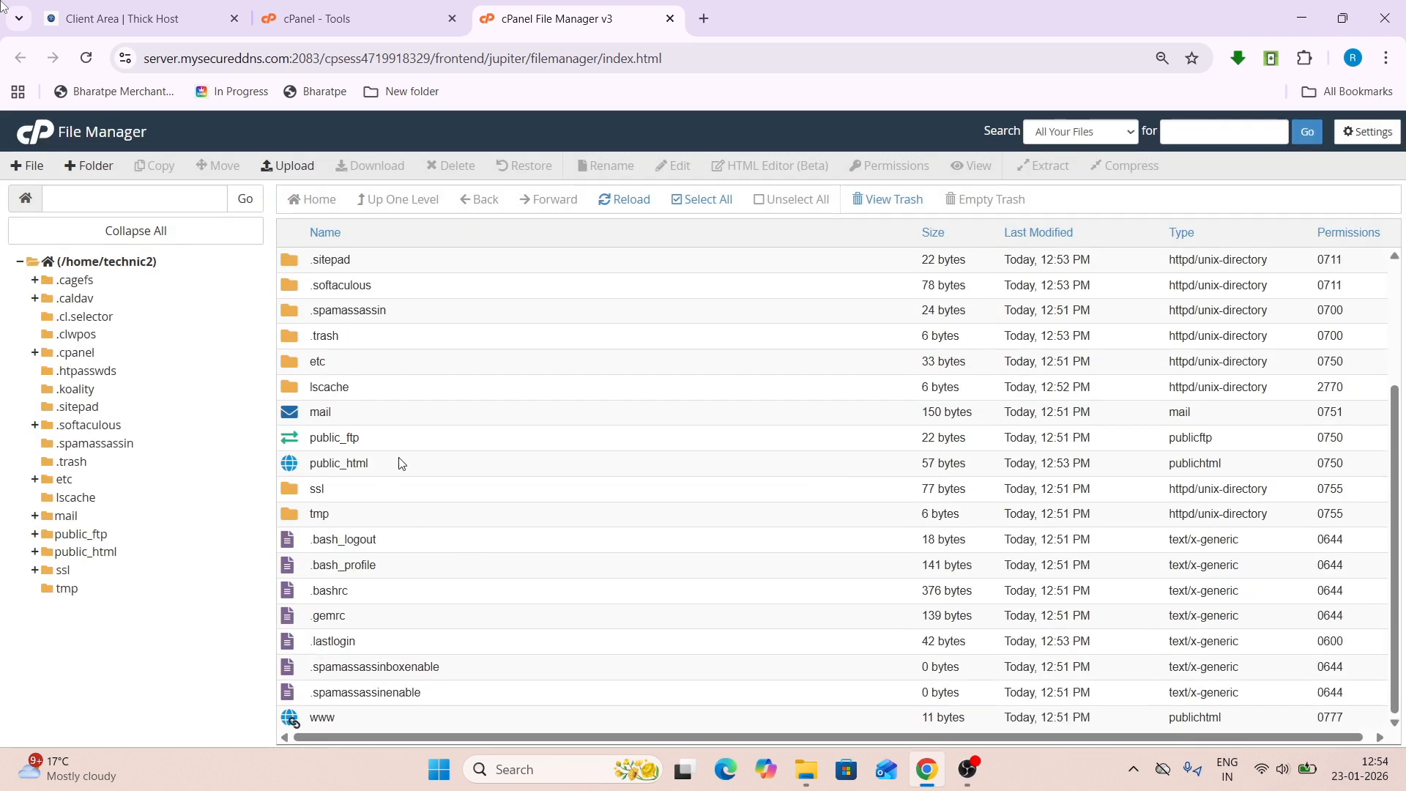
# - Open public_html and select all of its items
pyautogui.doubleClick(338, 463)
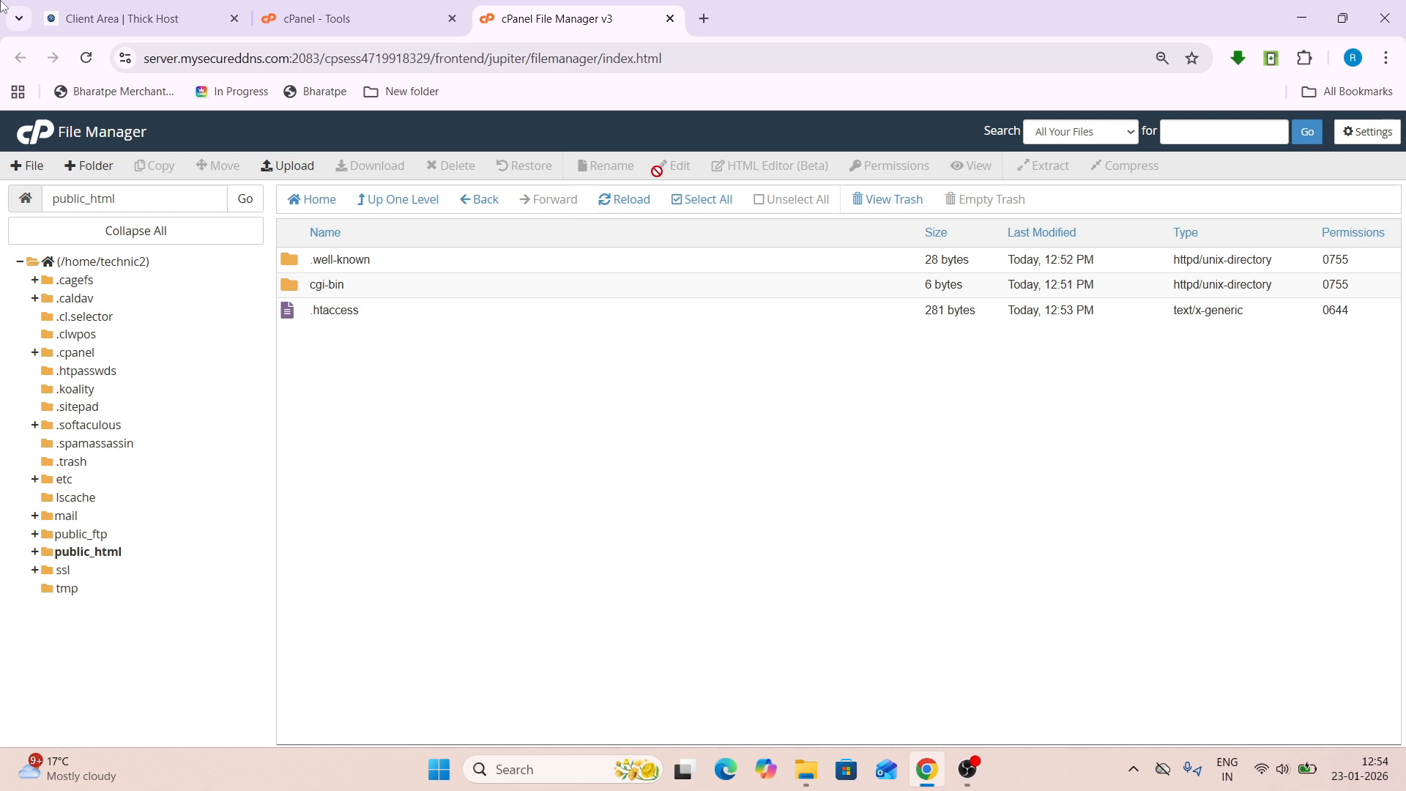
pyautogui.click(686, 199)
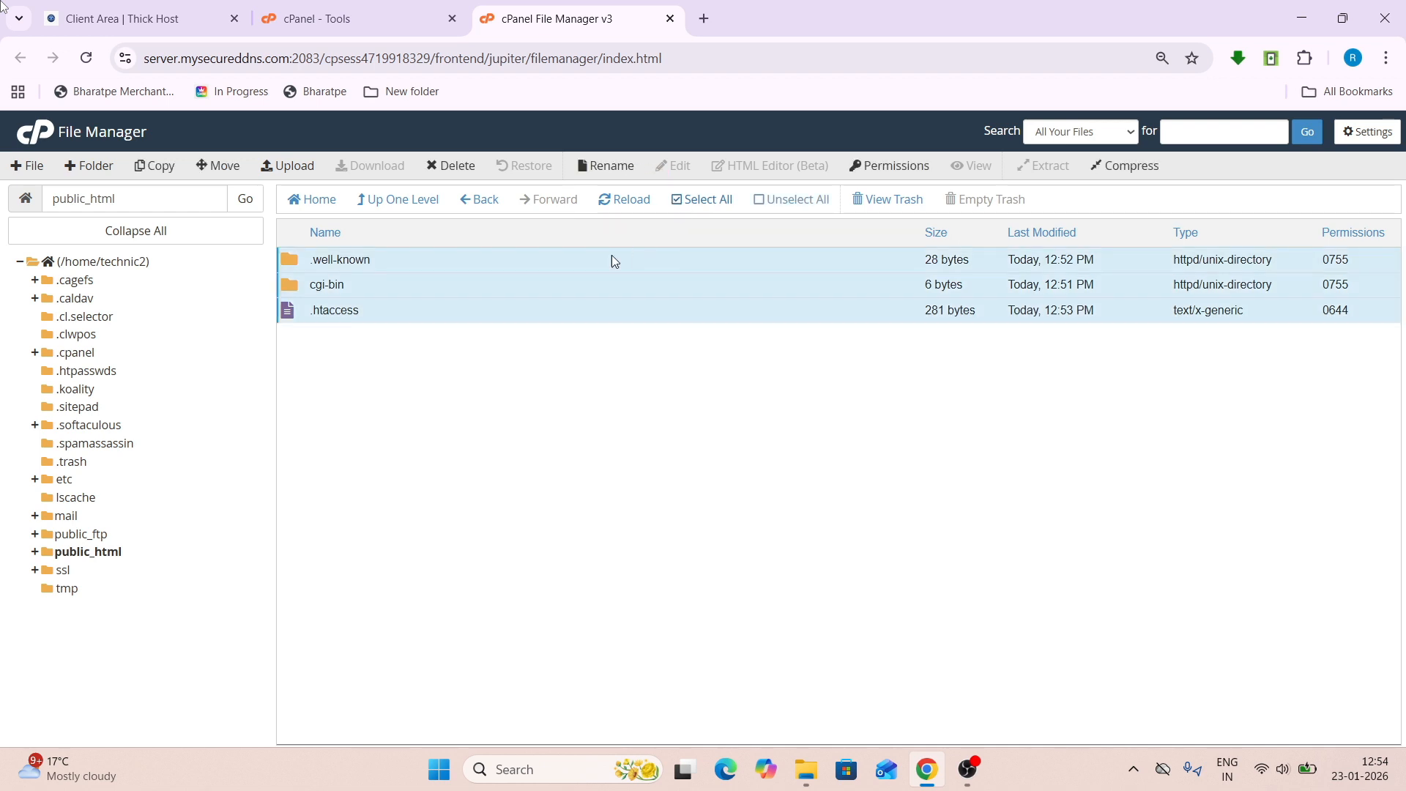
pyautogui.rightClick(528, 282)
# - Permanently delete the three selected items, skipping the trash
pyautogui.click(576, 393)
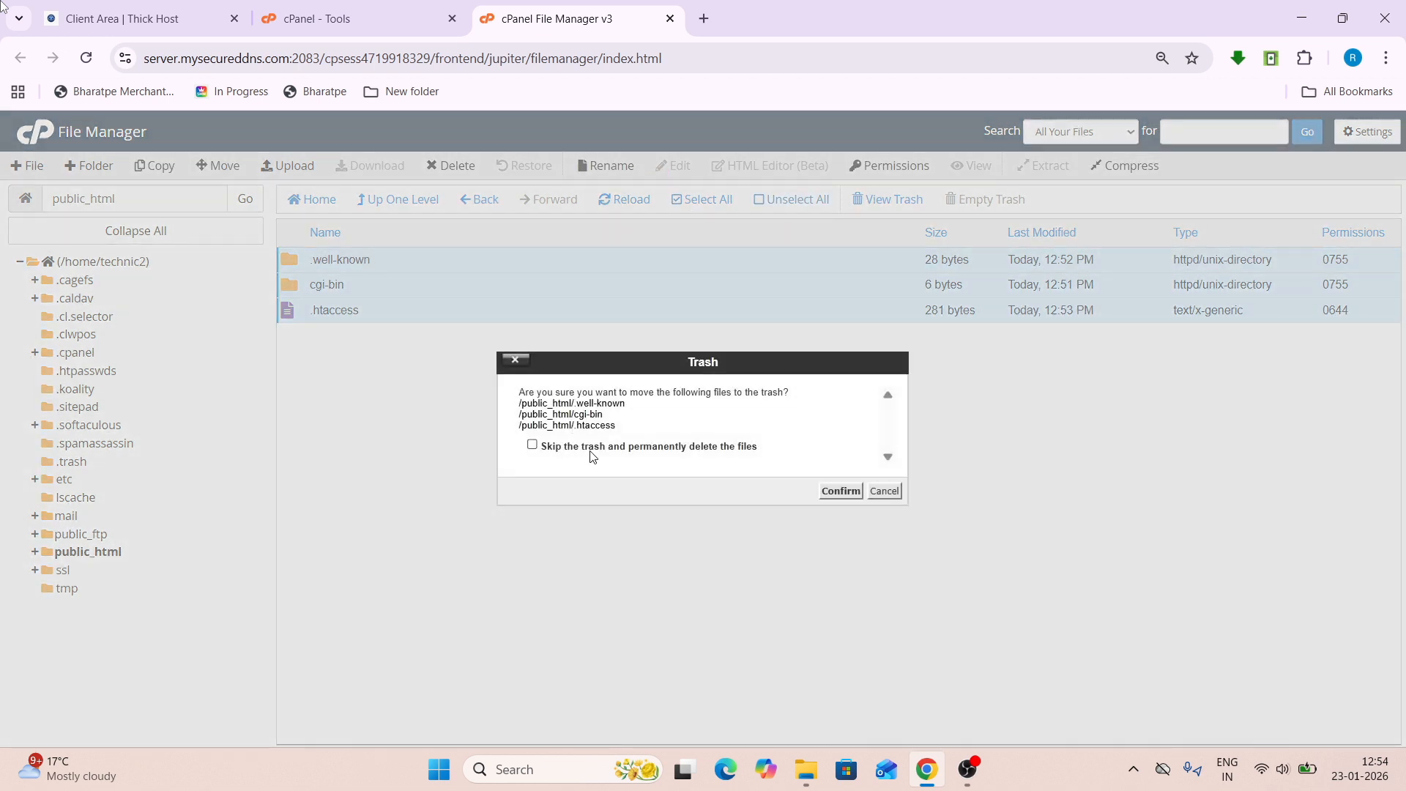
pyautogui.click(590, 448)
pyautogui.click(825, 492)
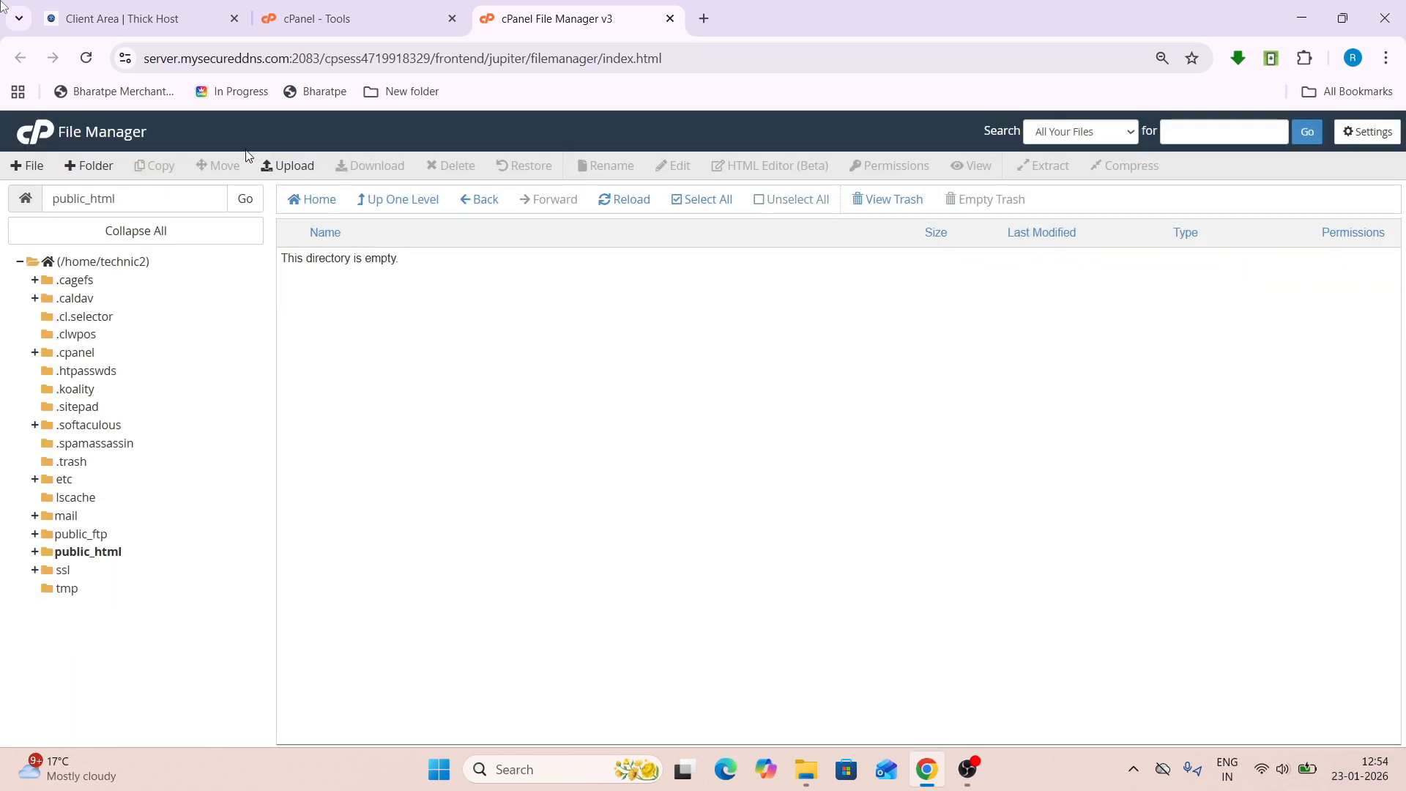
# - Upload whmcs by thickhost.zip into public_html, then return to the cPanel Tools page
pyautogui.click(287, 166)
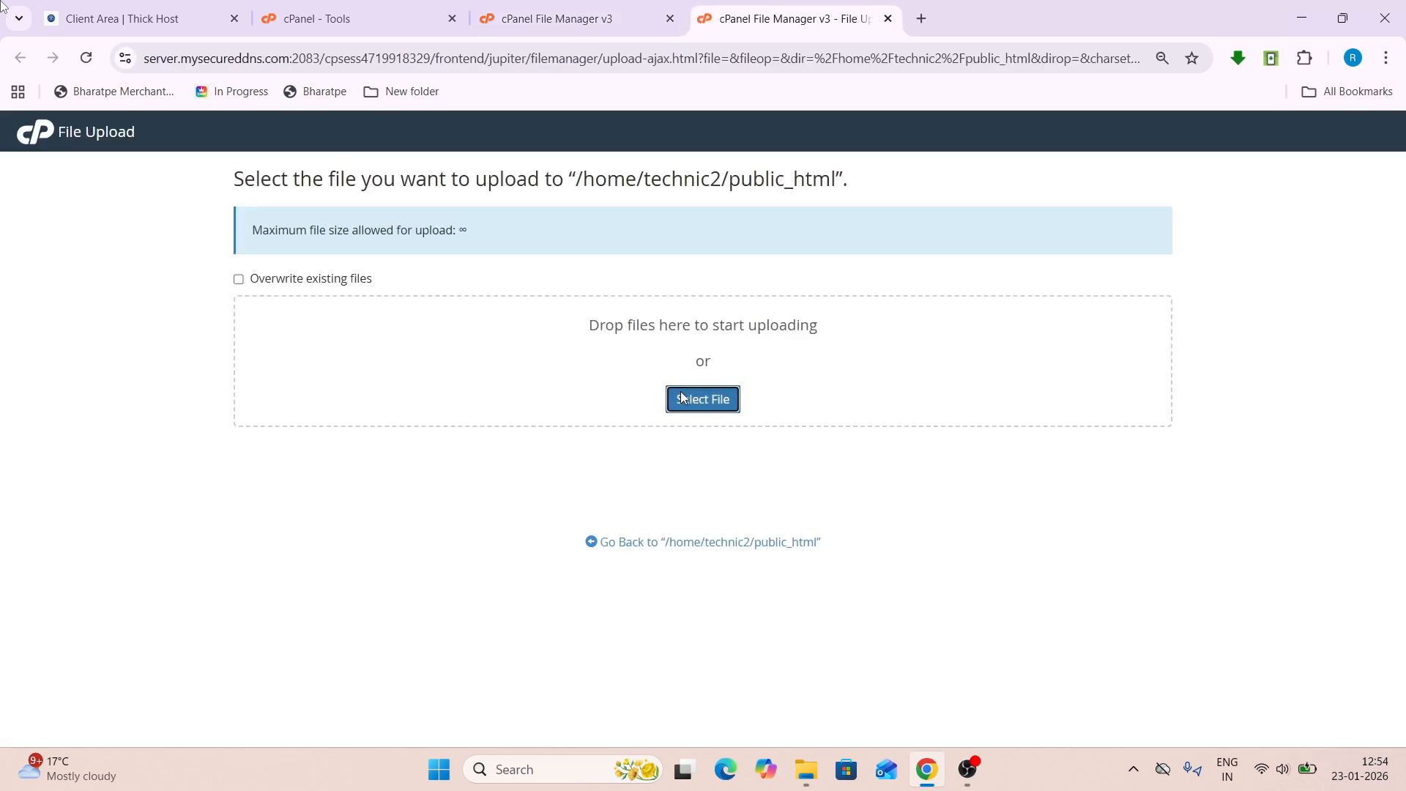
pyautogui.click(682, 397)
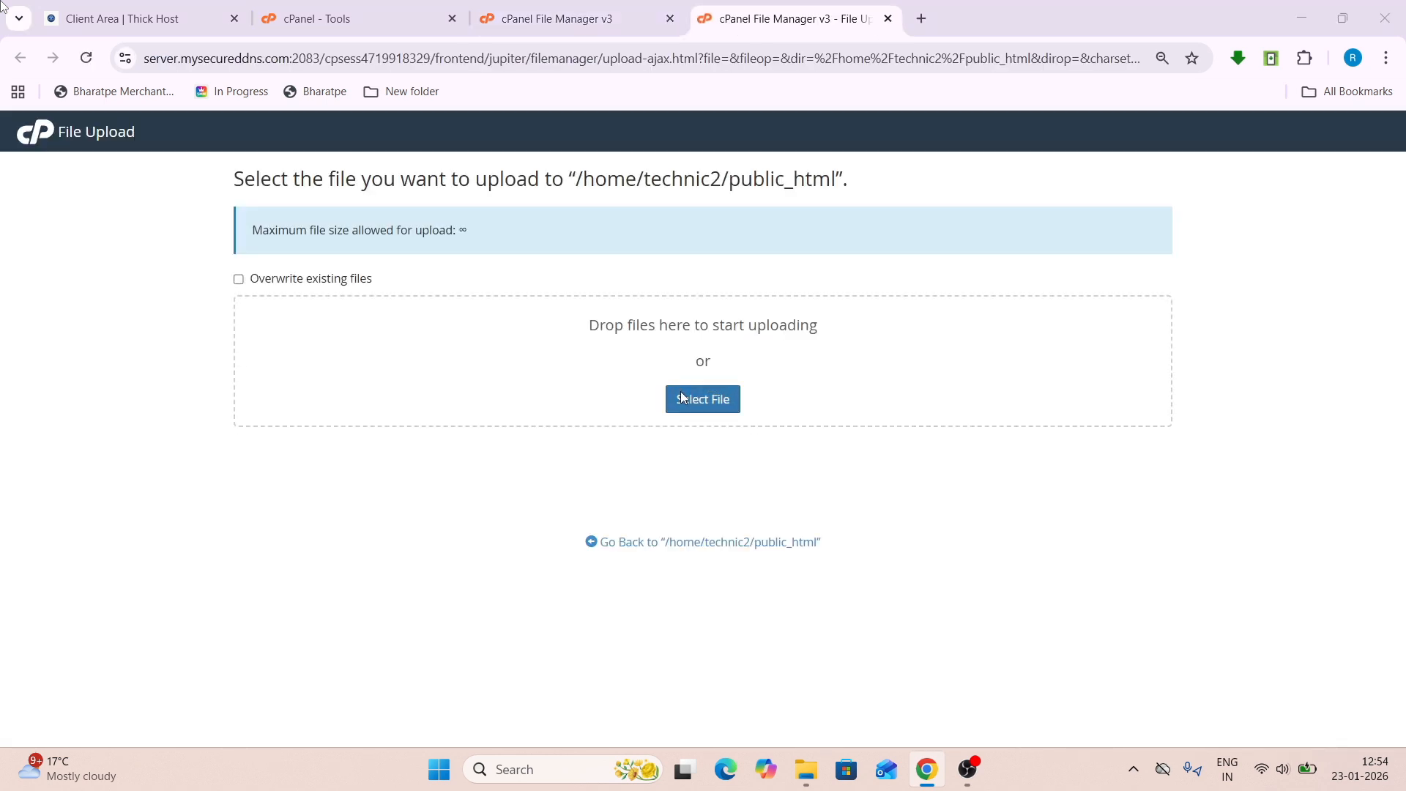
pyautogui.press('Return')
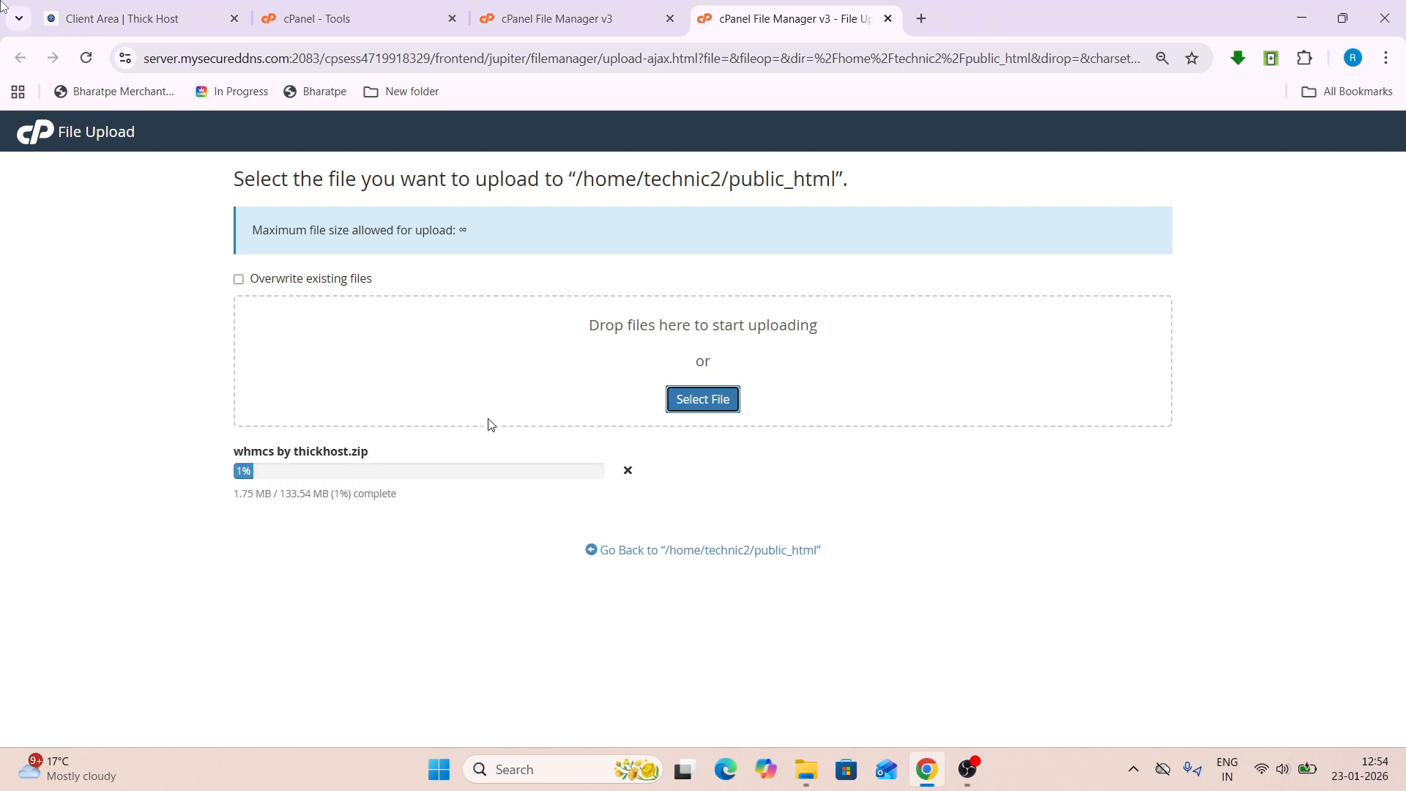
pyautogui.click(421, 11)
pyautogui.click(548, 456)
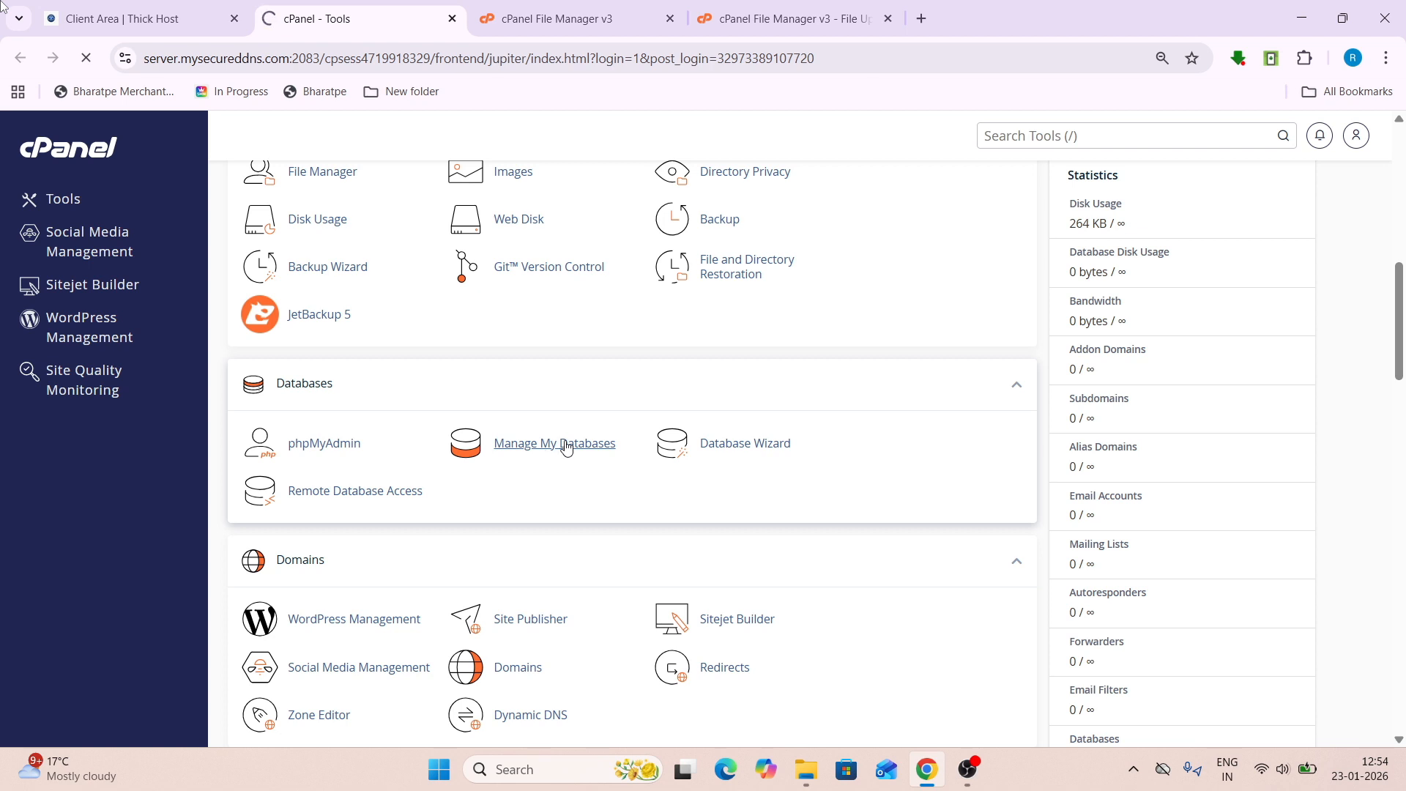
# - Create the MySQL database technic2_whmcs and return to Manage My Databases
pyautogui.click(484, 368)
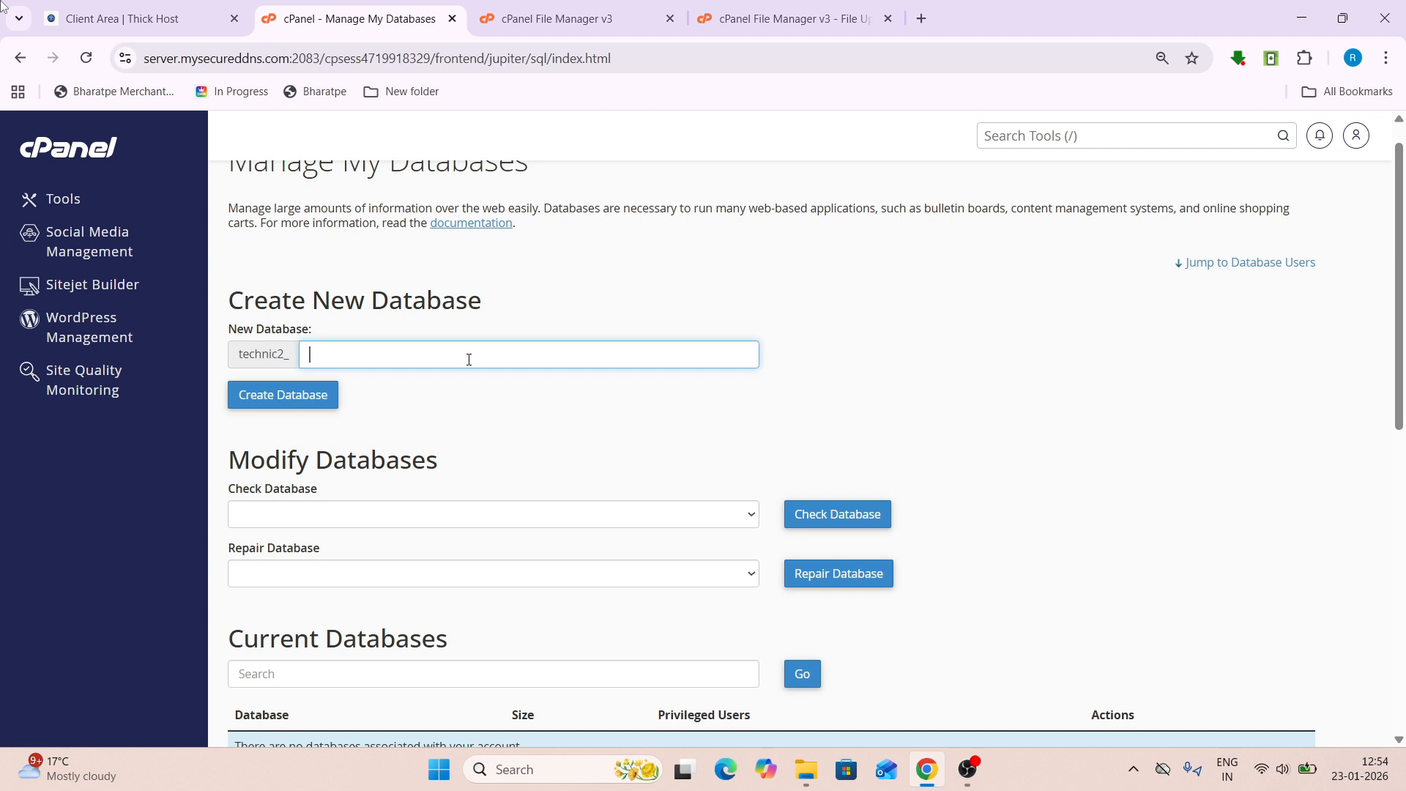
pyautogui.write('whmcs')
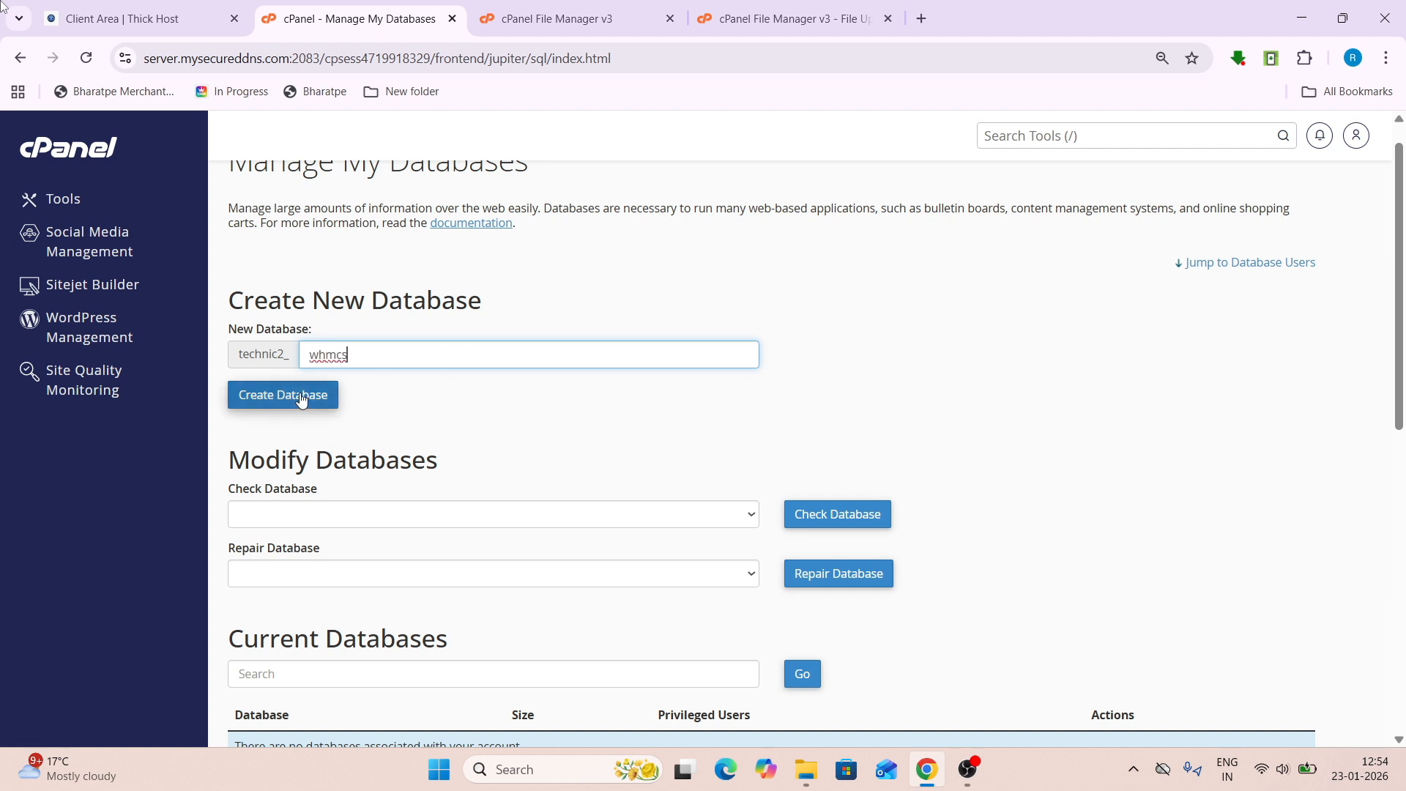
pyautogui.click(301, 397)
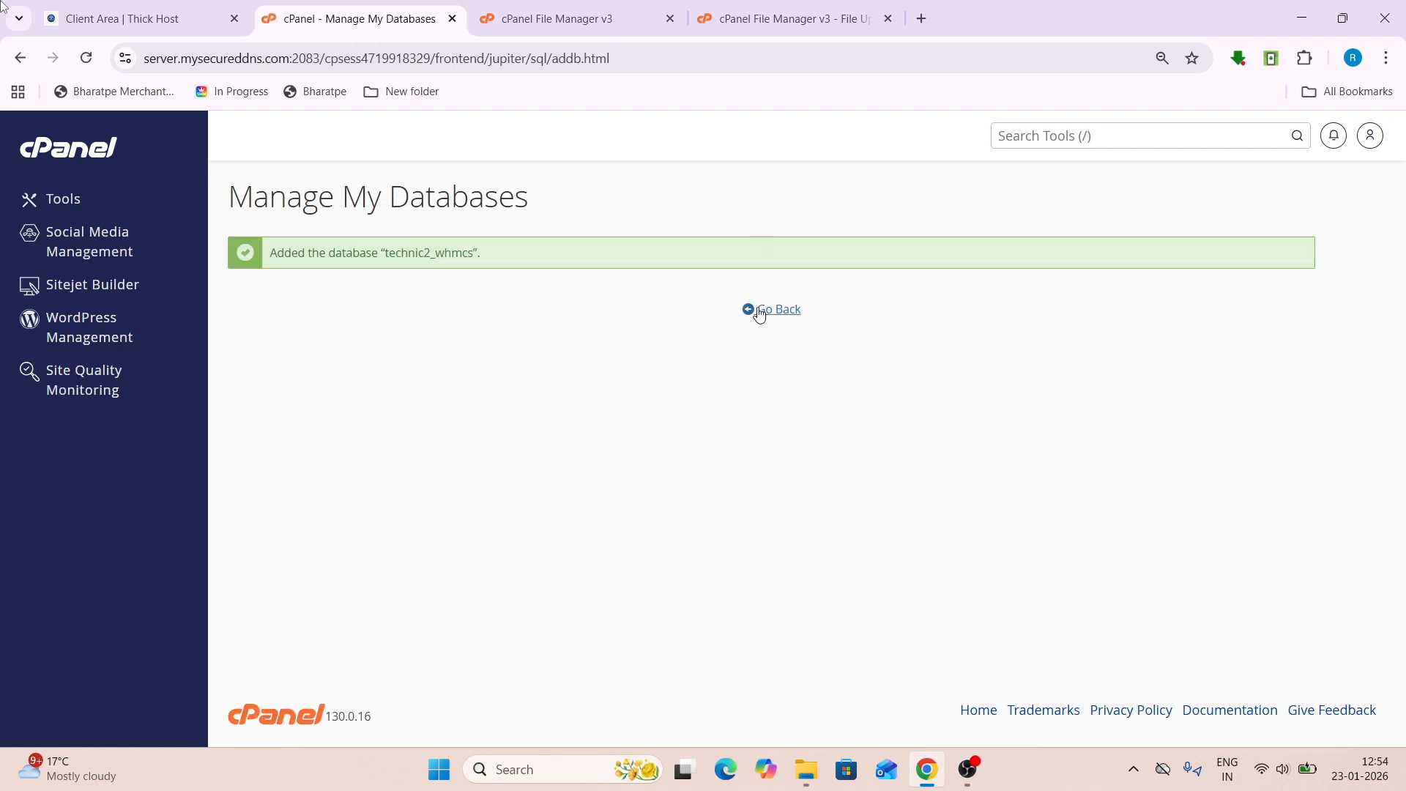
pyautogui.click(759, 315)
# - Add database user technic2_whmcs with a very strong password, then go back to the databases page
pyautogui.scroll(-4, 759, 315)
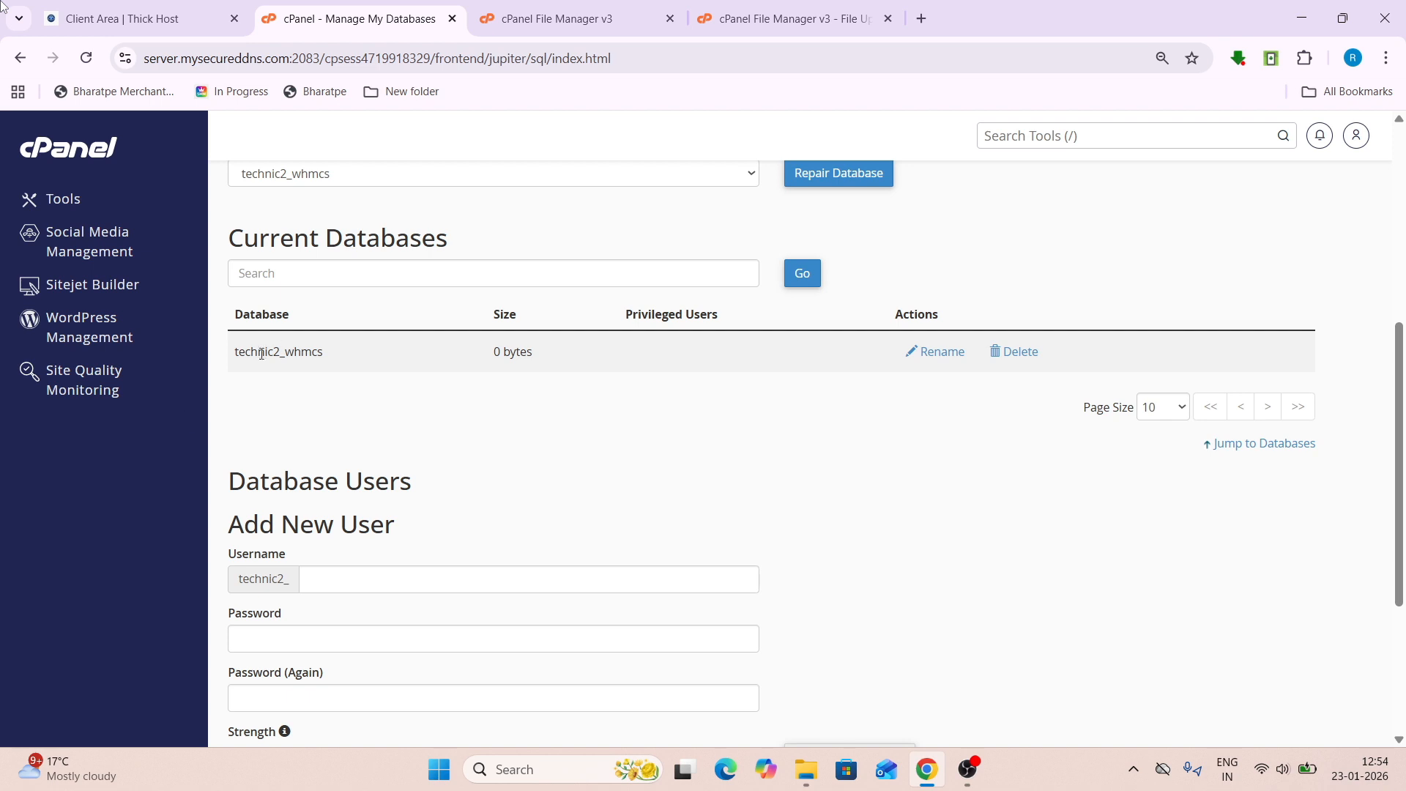
pyautogui.moveTo(239, 350); pyautogui.dragTo(329, 353)
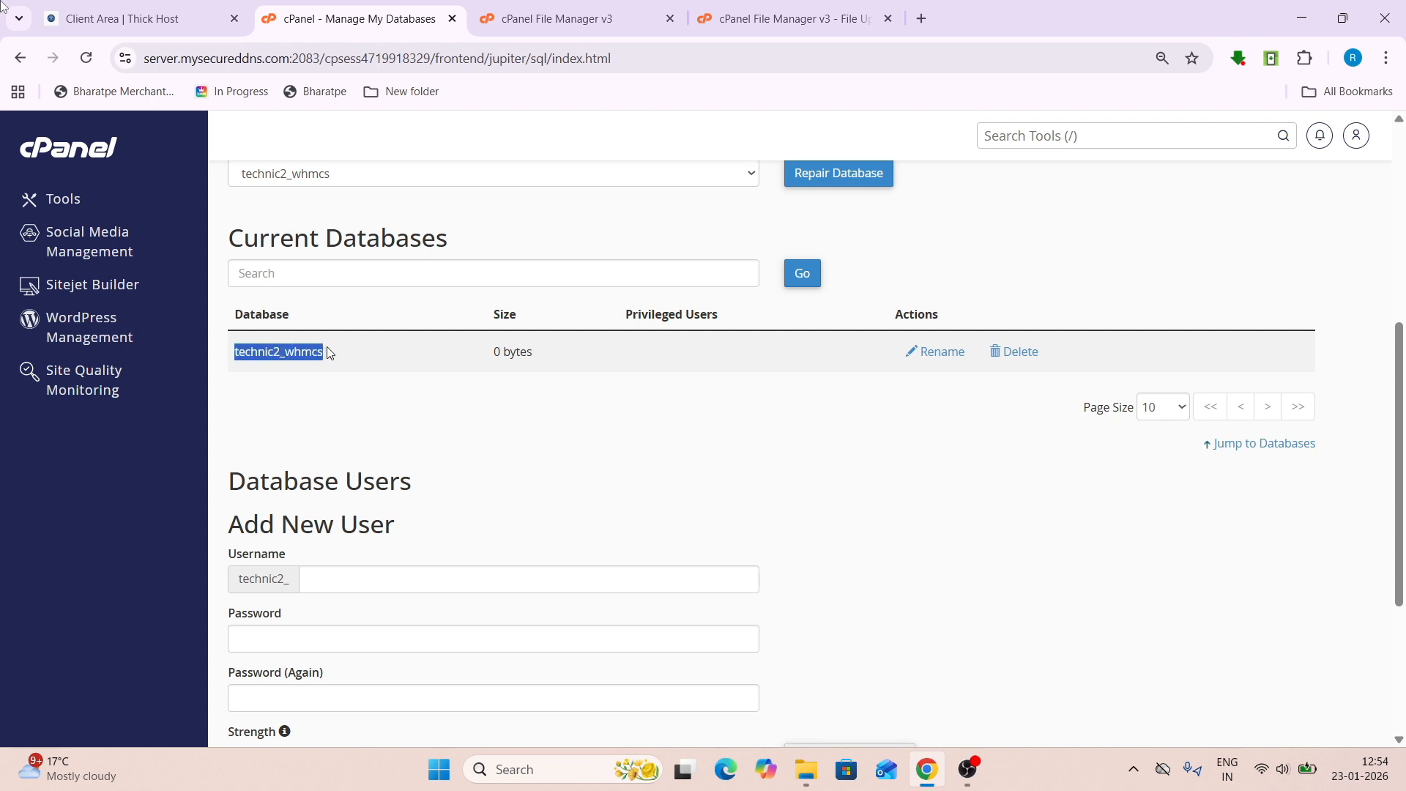
pyautogui.click(315, 576)
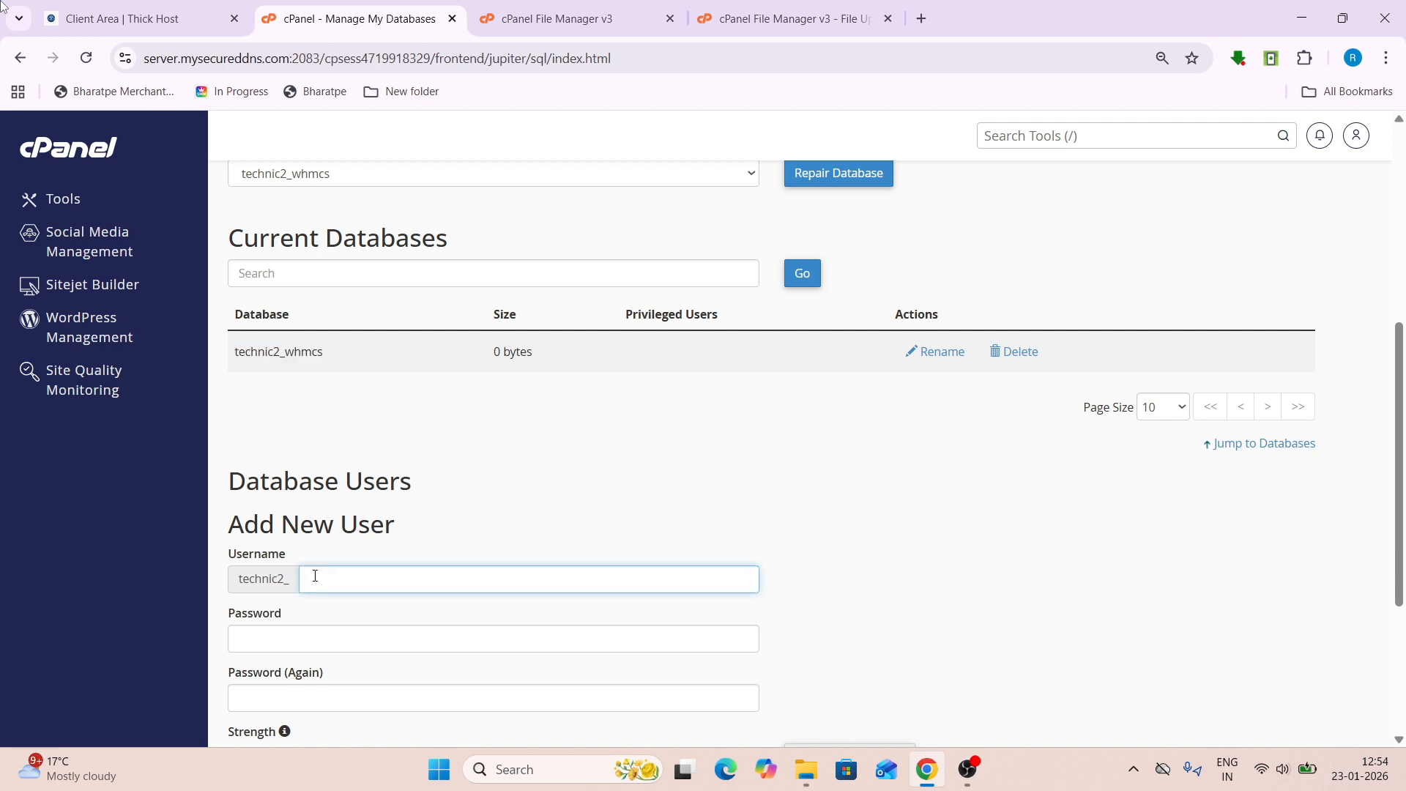
pyautogui.write('whmcs')
pyautogui.click(272, 646)
pyautogui.write('••••••••••••••')
pyautogui.scroll(-3, 272, 646)
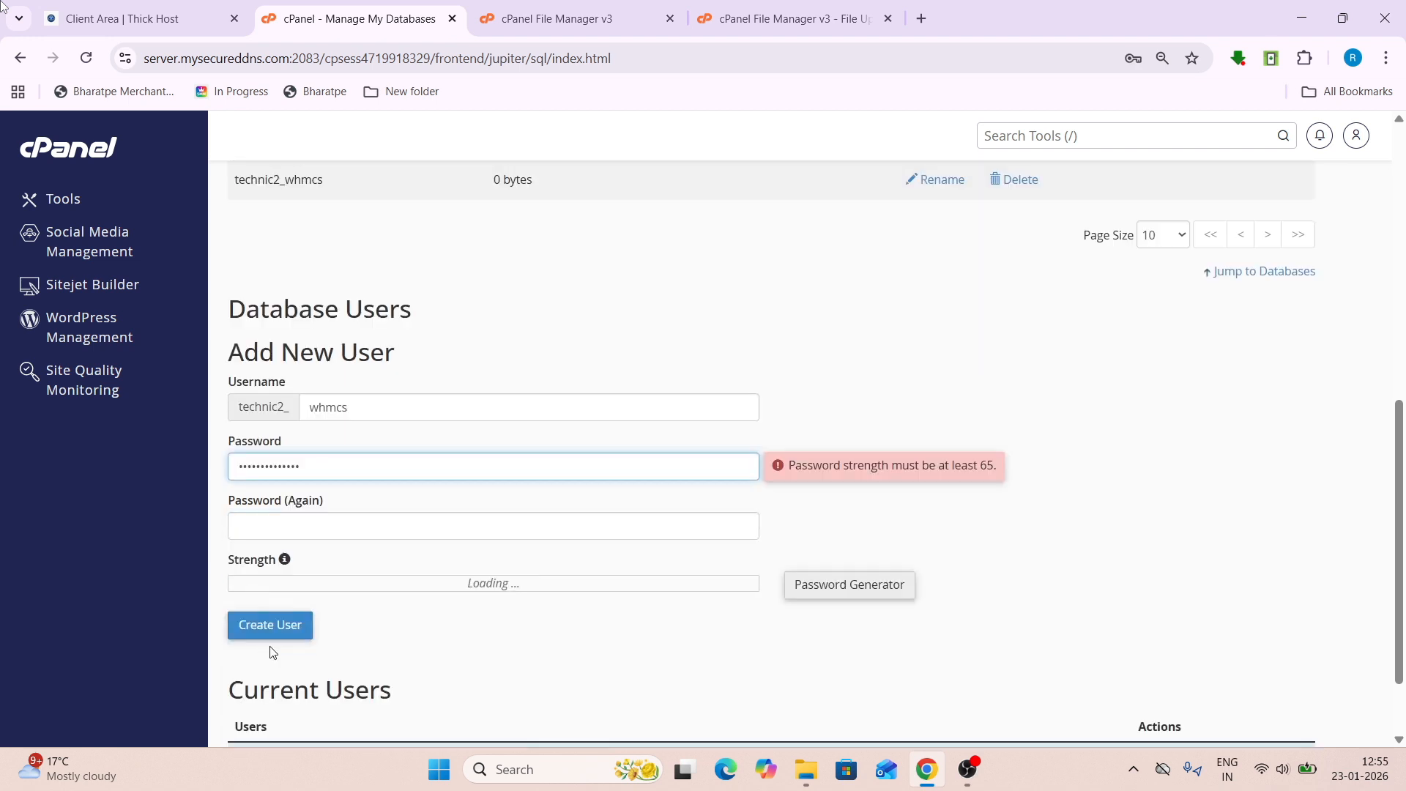
pyautogui.click(261, 522)
pyautogui.hotkey('ctrl', 'v')
pyautogui.scroll(-2, 261, 520)
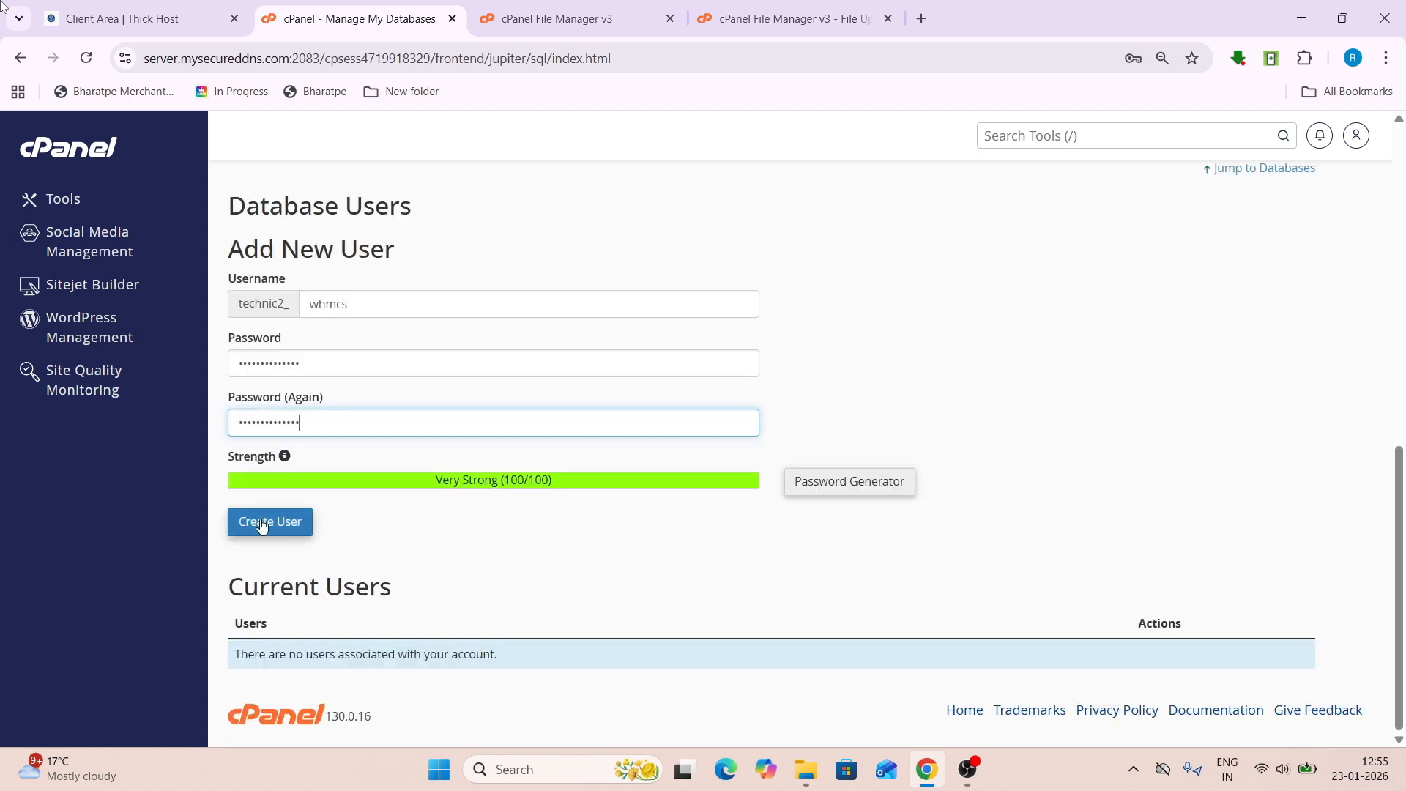
pyautogui.click(271, 523)
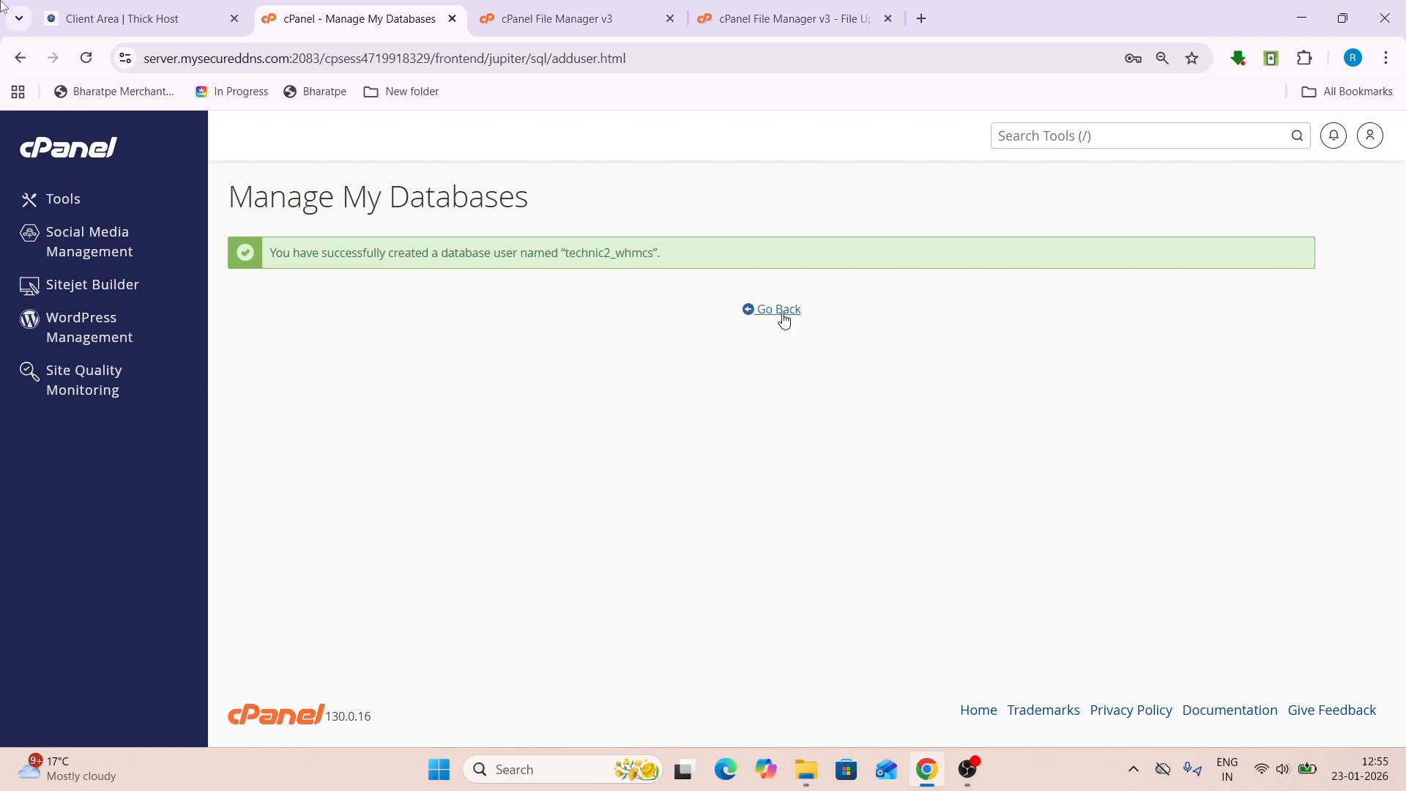
pyautogui.click(781, 322)
pyautogui.scroll(-15, 494, 503)
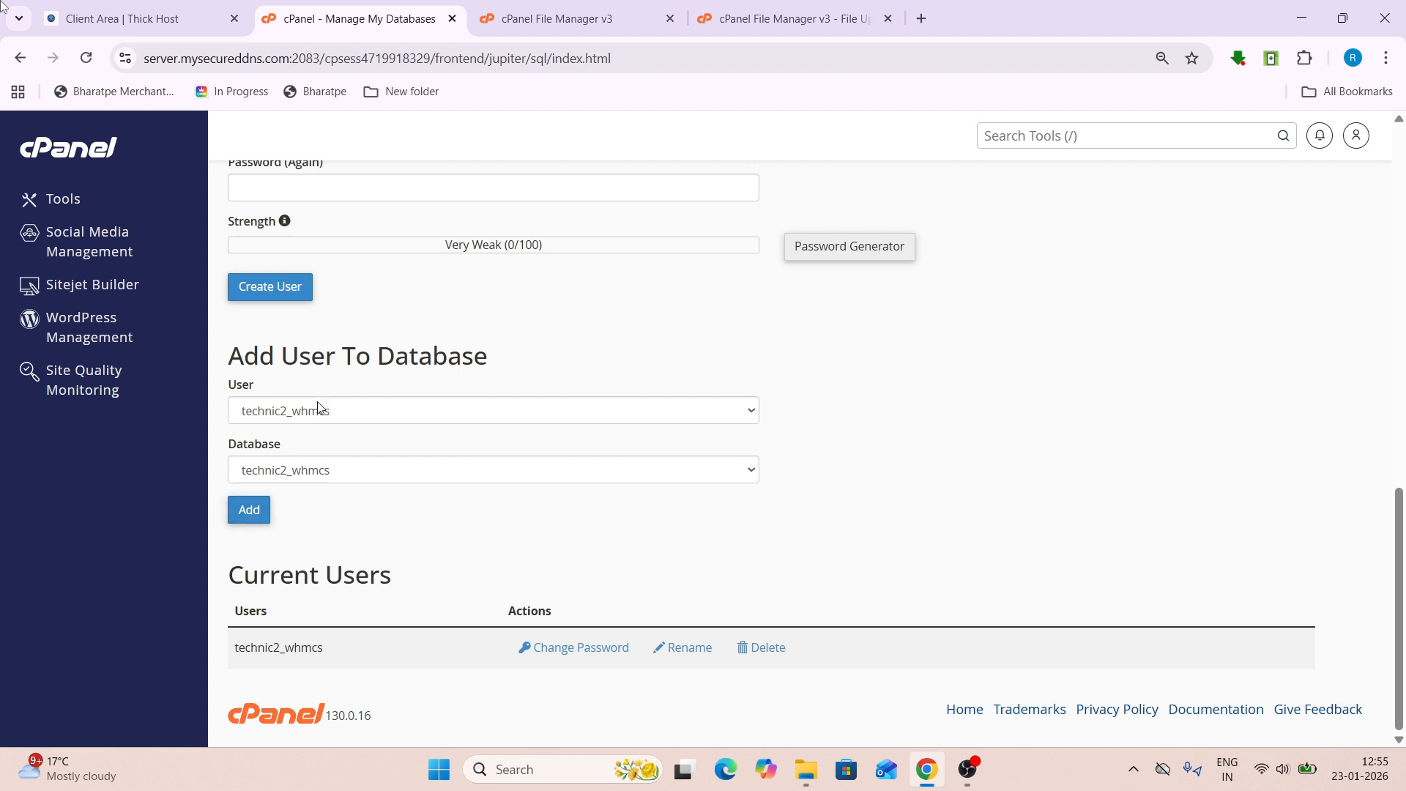
# - Add user technic2_whmcs to database technic2_whmcs with ALL PRIVILEGES, then check the upload's progress
pyautogui.click(319, 408)
pyautogui.click(330, 485)
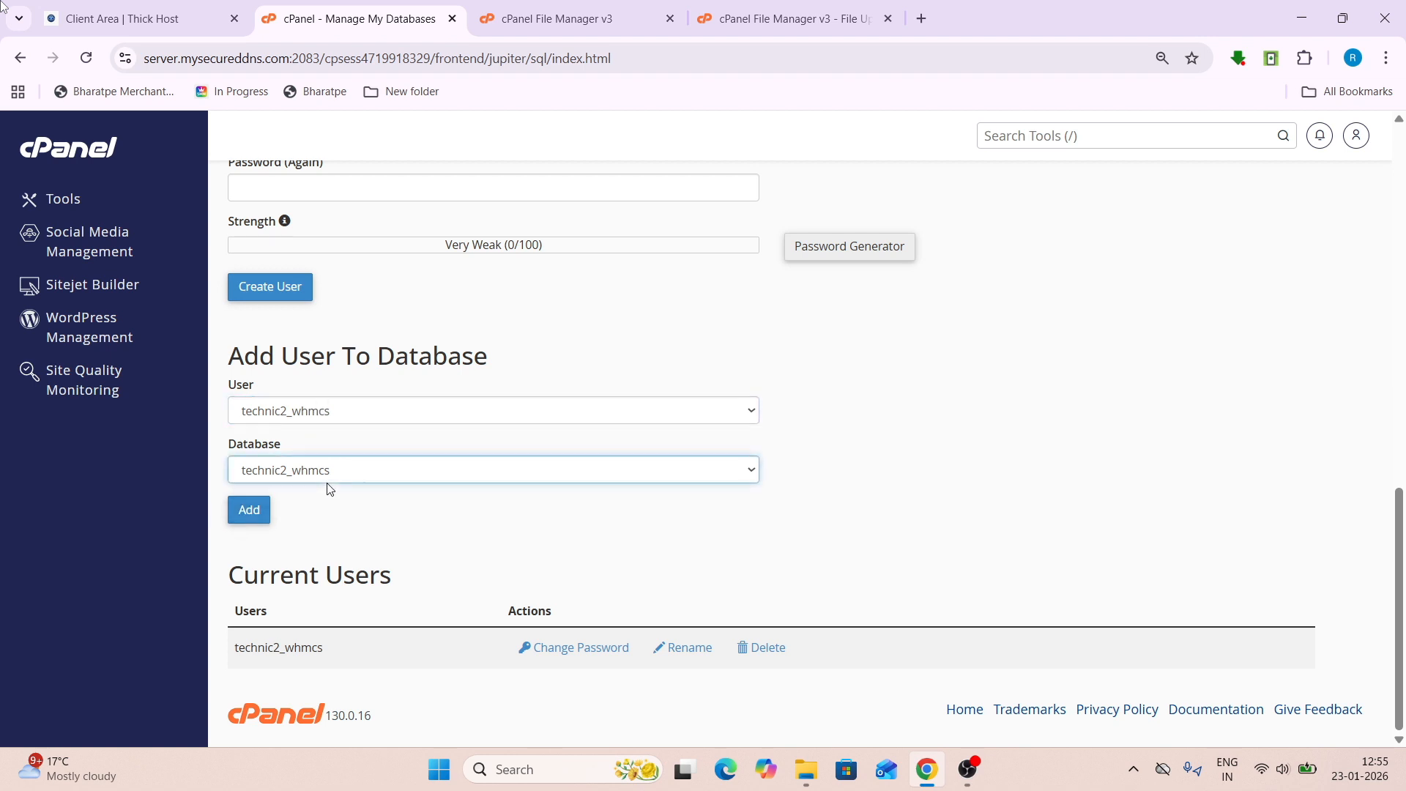
pyautogui.click(249, 510)
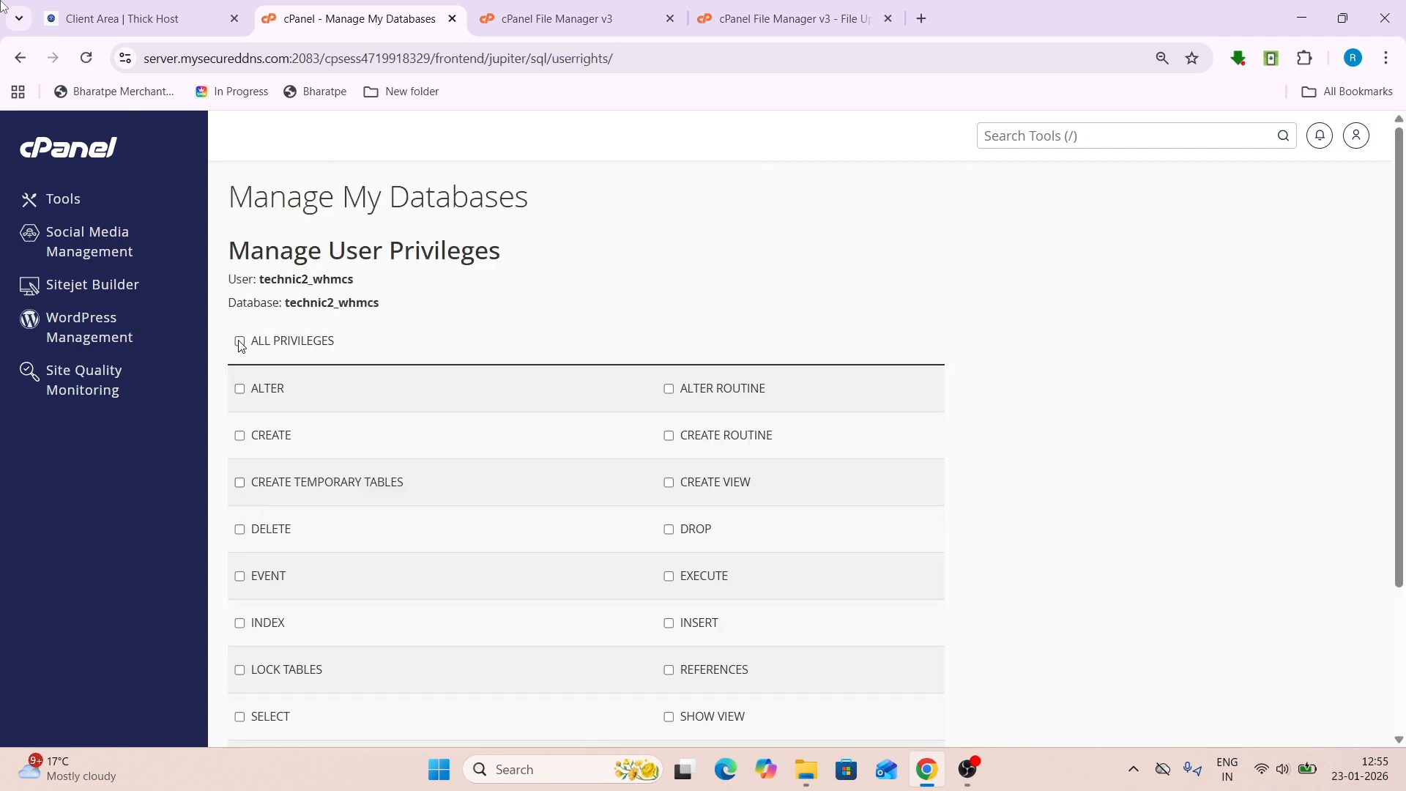
pyautogui.click(240, 341)
pyautogui.scroll(-3, 249, 439)
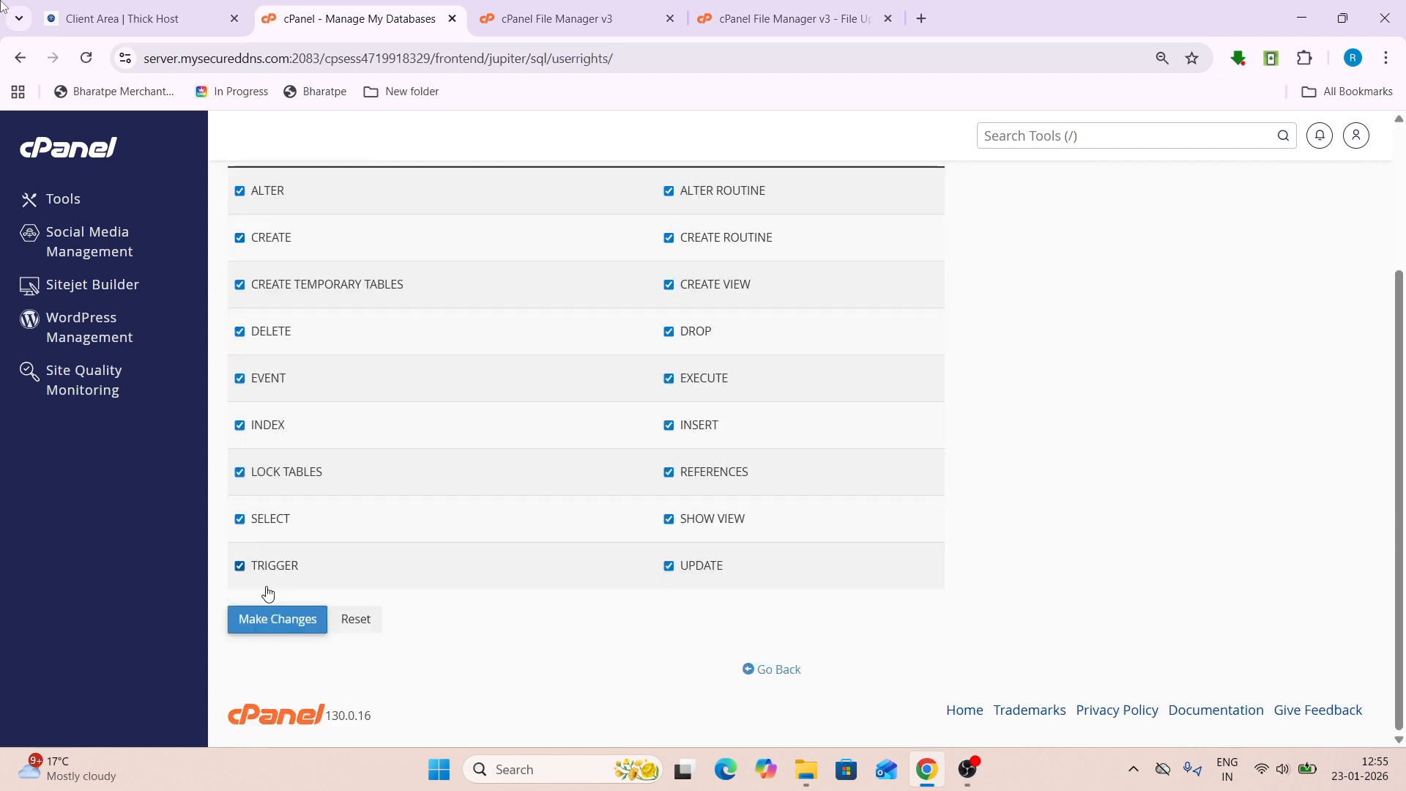
pyautogui.click(270, 623)
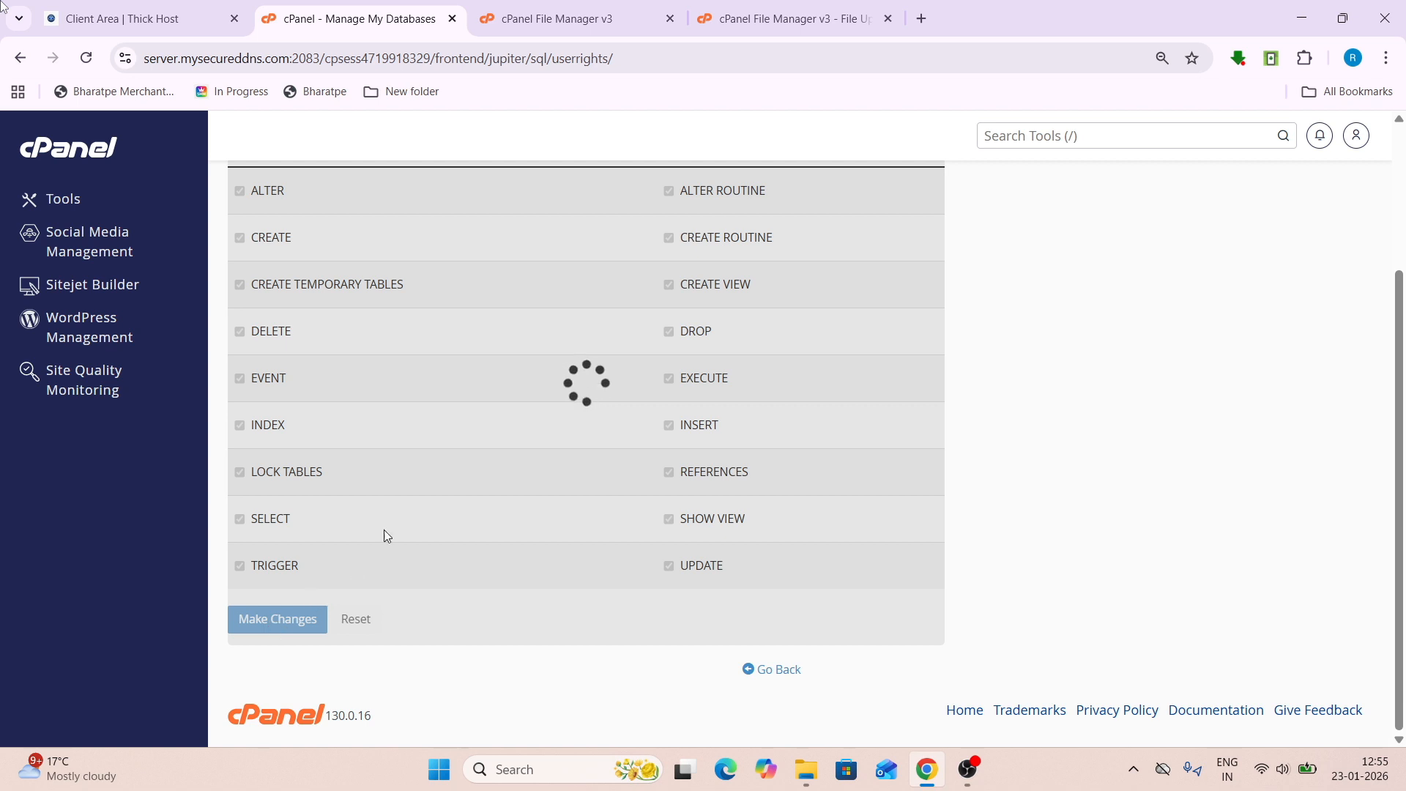
pyautogui.scroll(1, 418, 477)
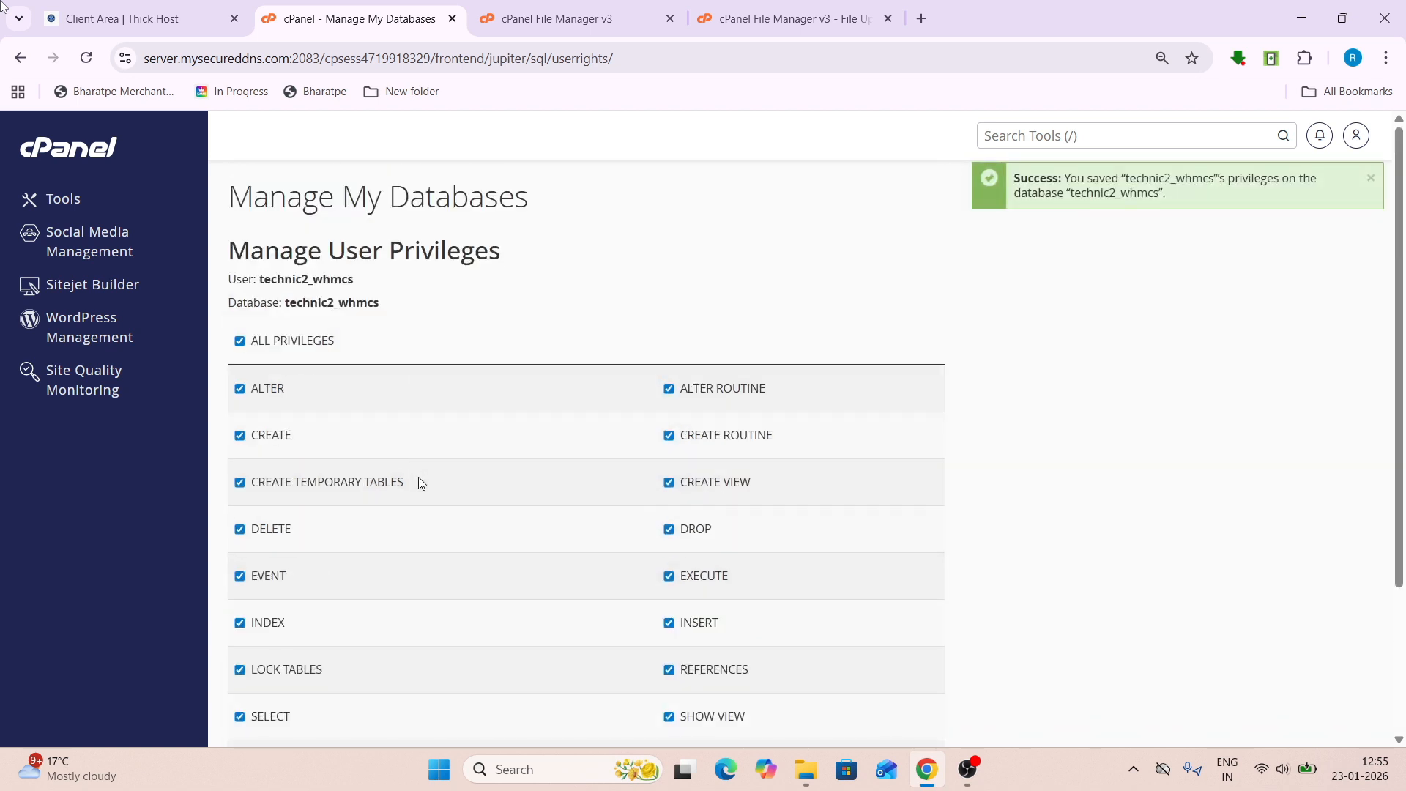
pyautogui.click(794, 18)
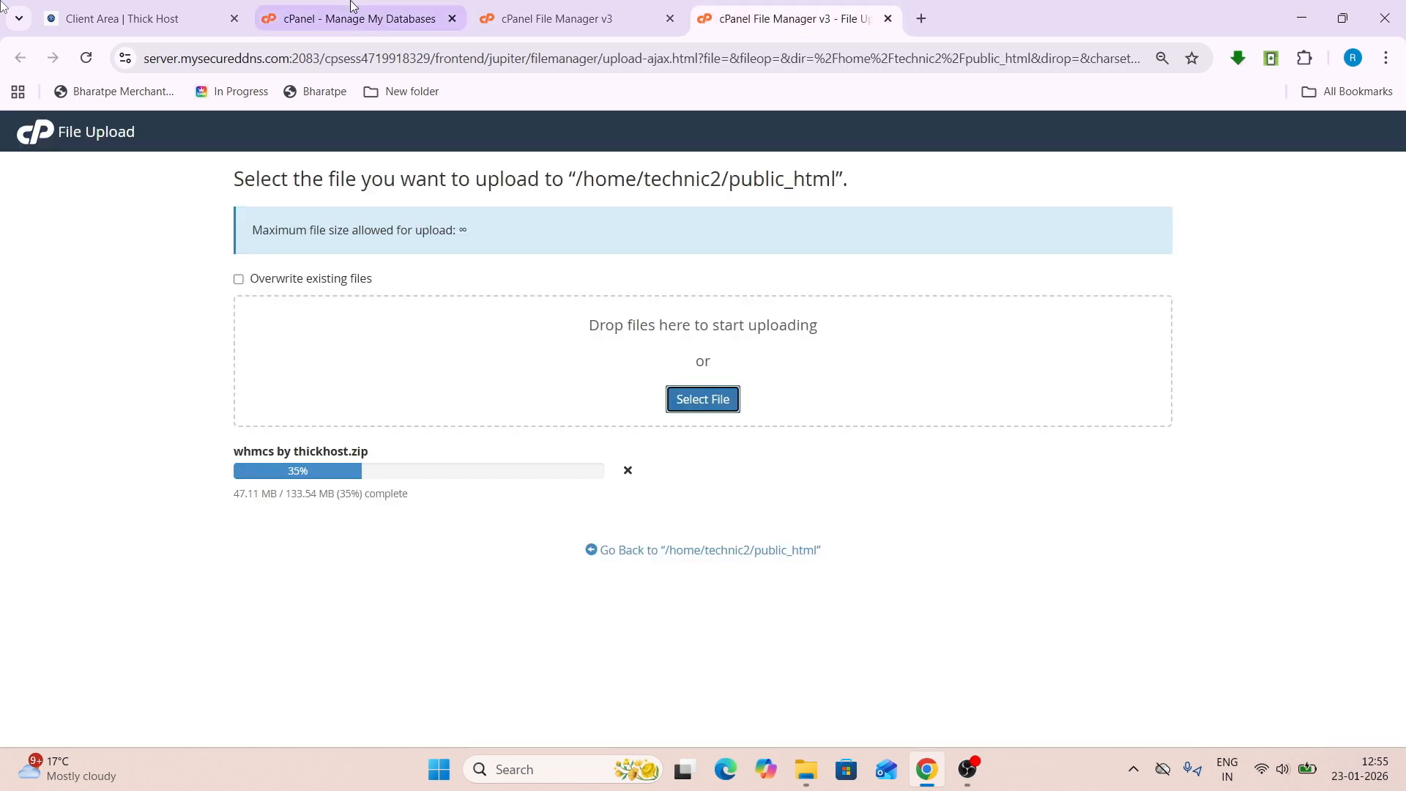
# - Leave the privileges page and confirm the 133.54 MB WHMCS zip has finished uploading
pyautogui.click(352, 18)
pyautogui.scroll(-3, 420, 388)
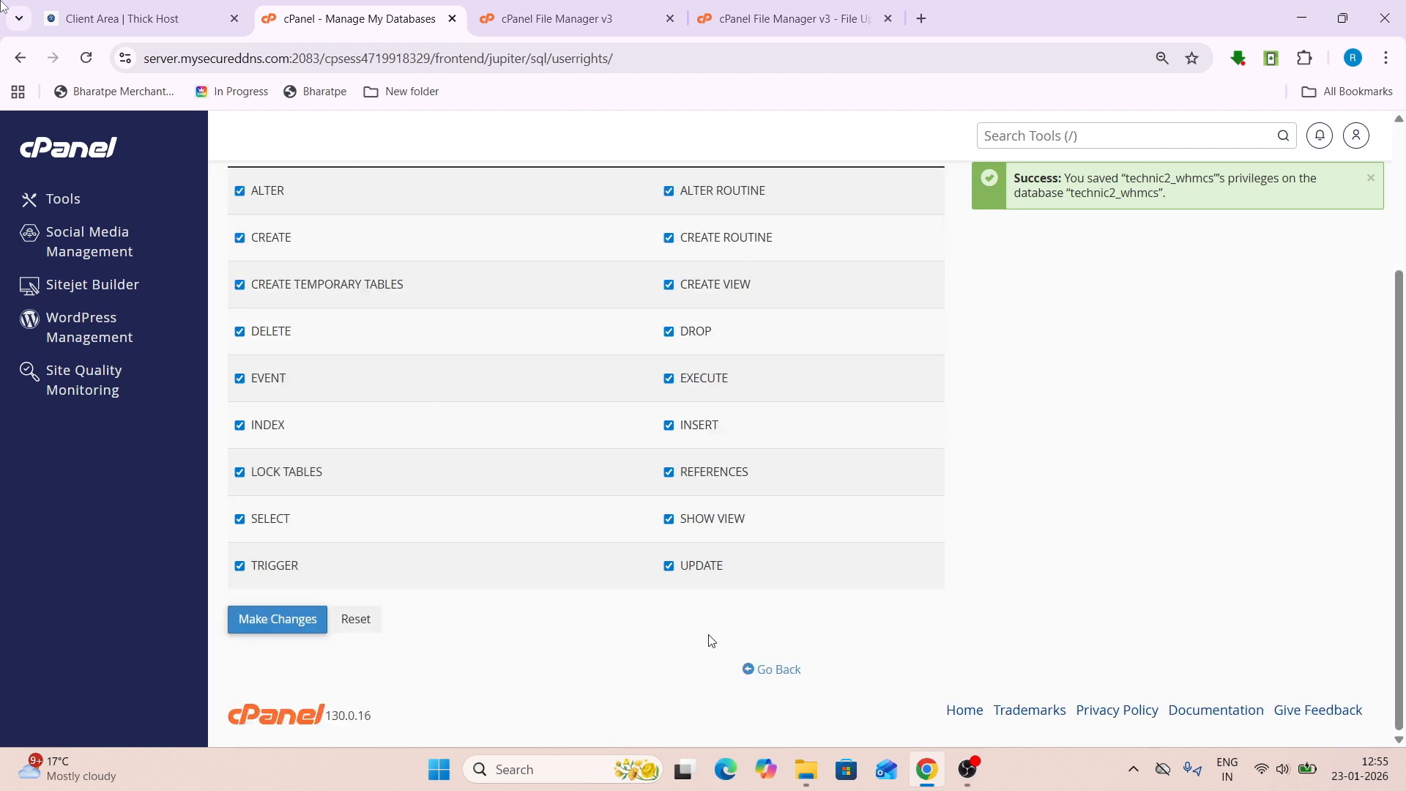
pyautogui.click(761, 669)
pyautogui.click(780, 8)
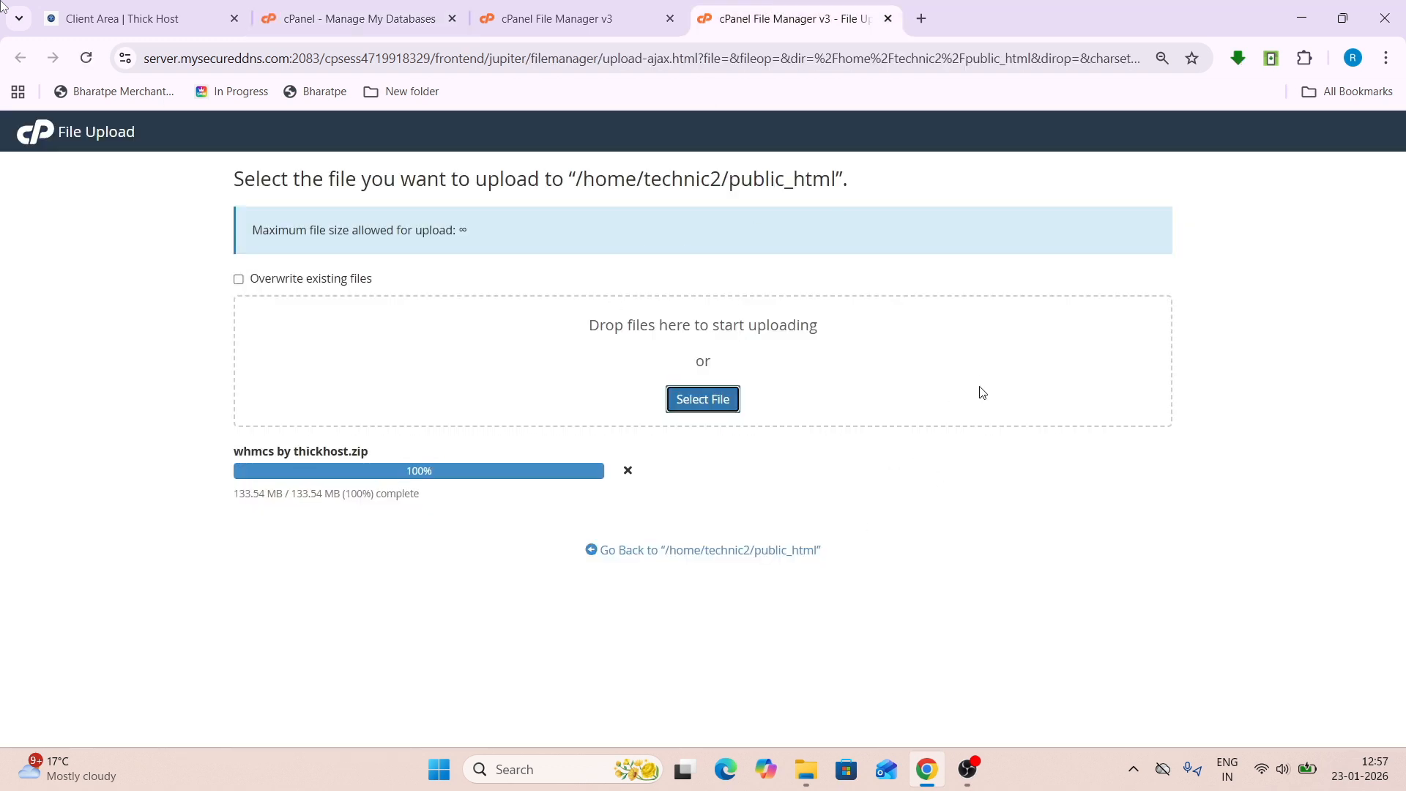
# - Extract whmcs by thickhost.zip into the public_html folder
pyautogui.click(798, 551)
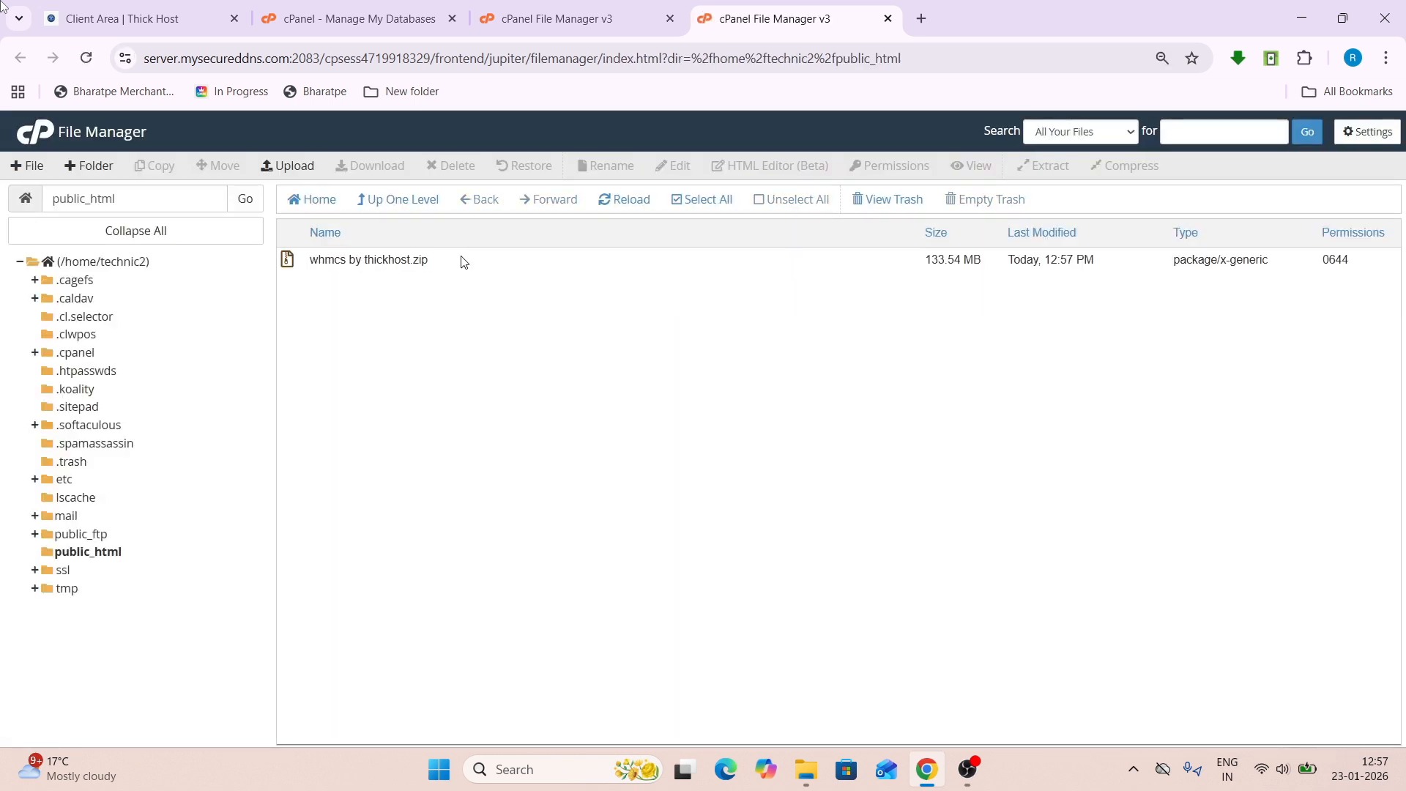
pyautogui.rightClick(461, 261)
pyautogui.click(541, 439)
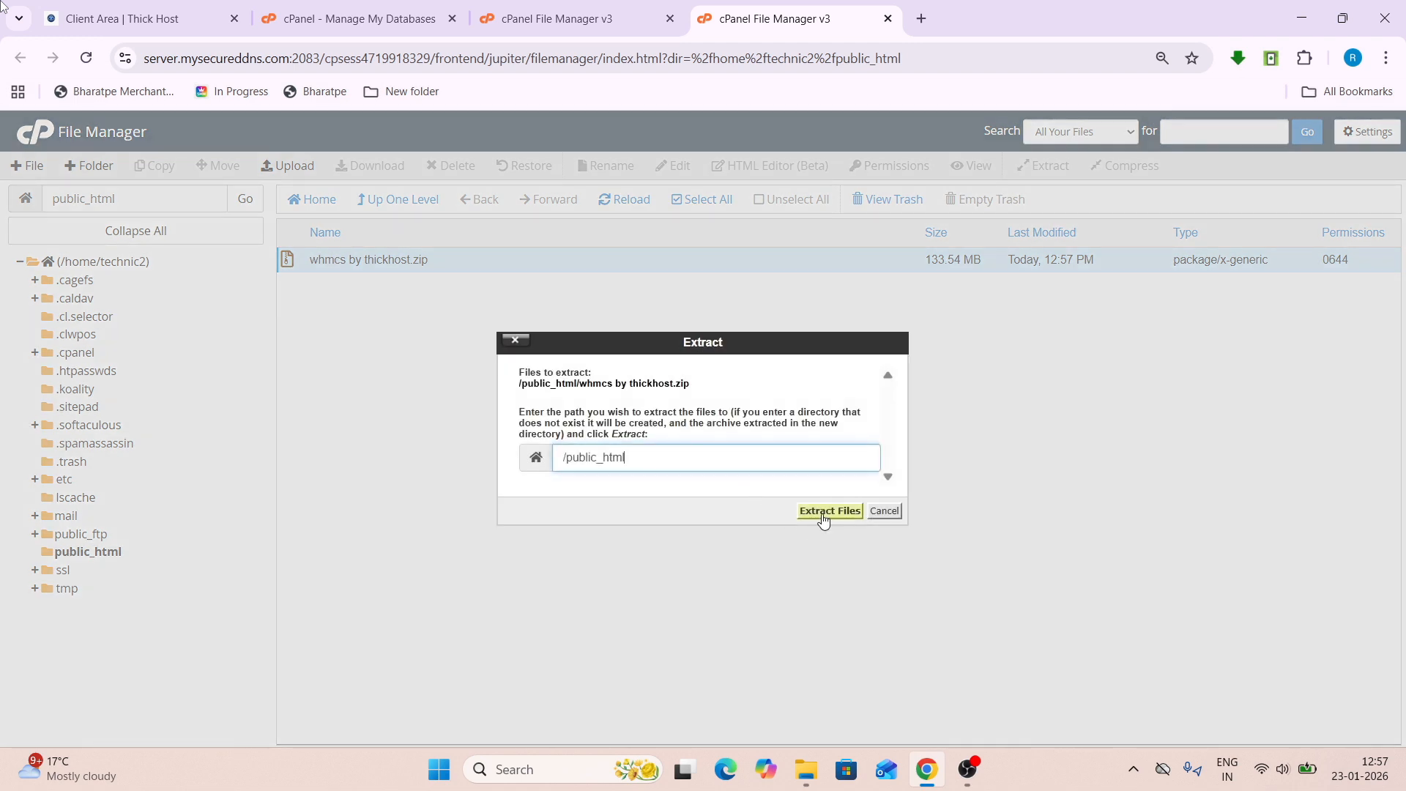
pyautogui.click(824, 513)
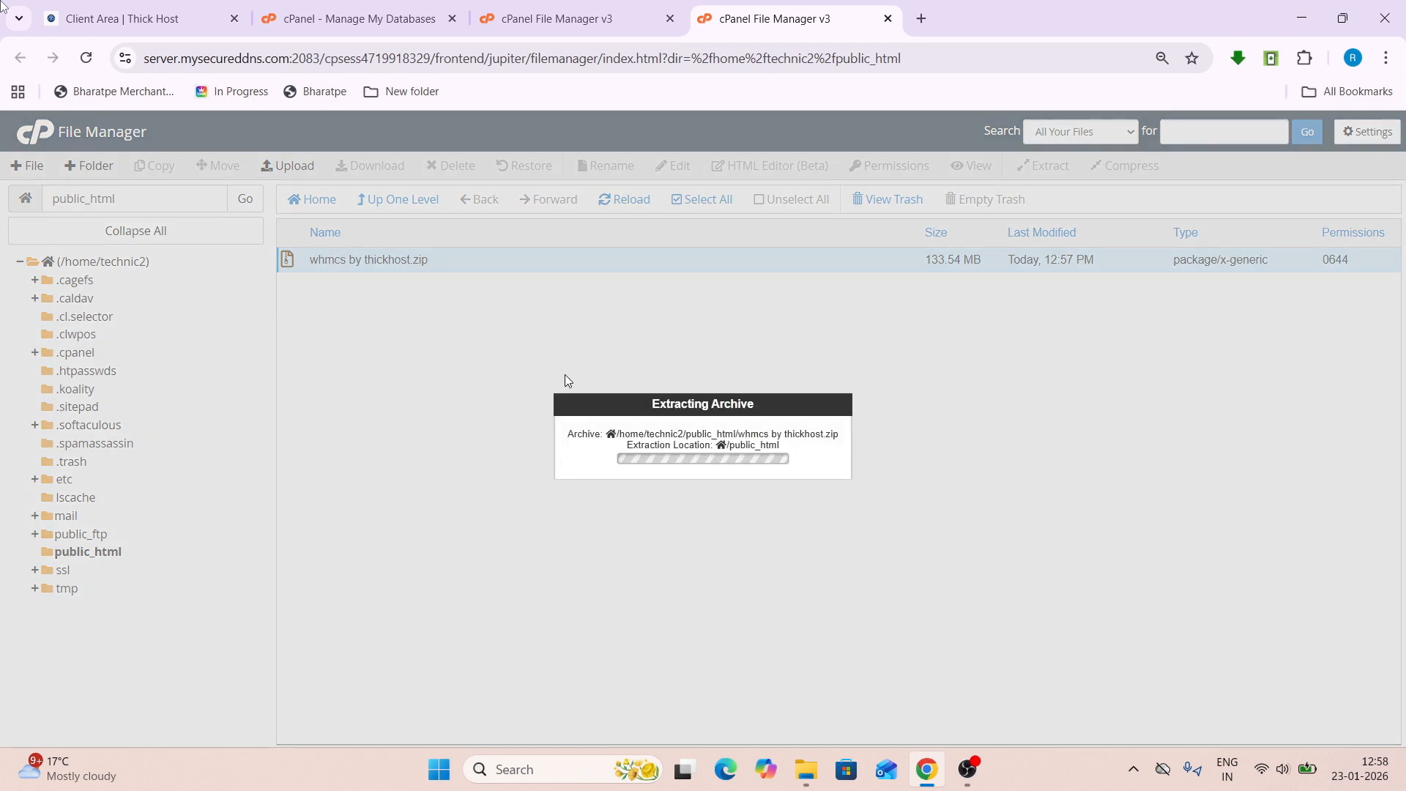
pyautogui.click(359, 18)
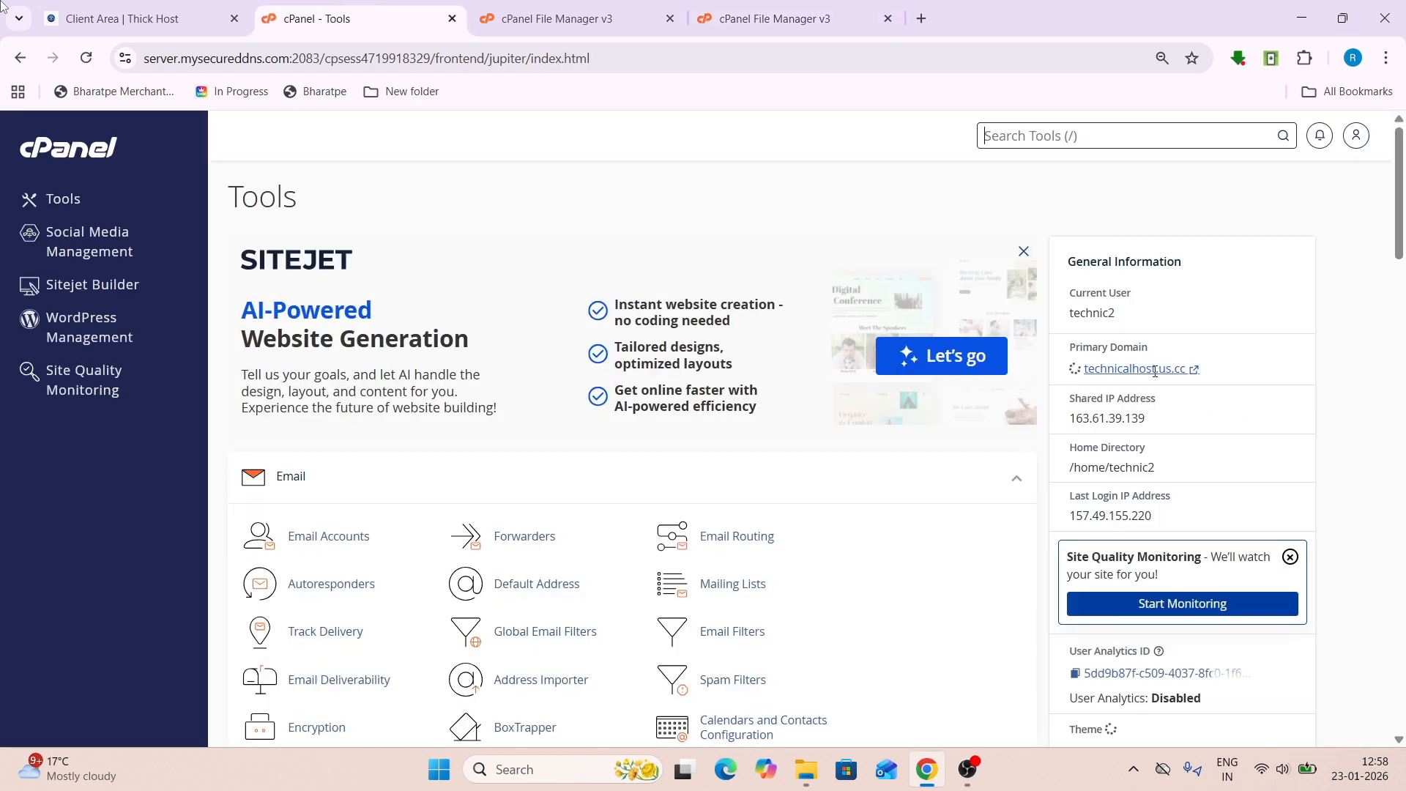
# - Open technicalhost.us.cc in a new tab from the primary domain link
pyautogui.click(1165, 373)
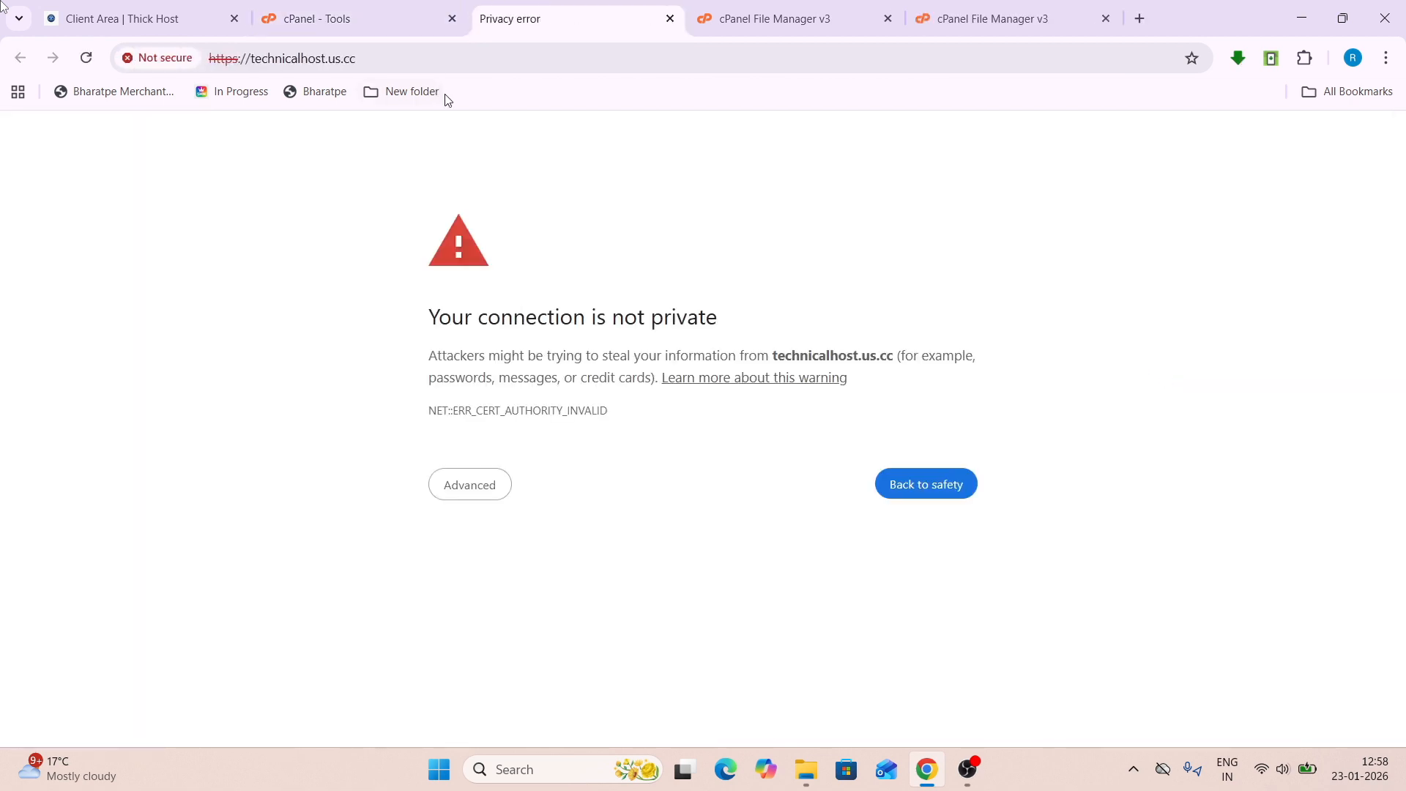
pyautogui.moveTo(503, 264); pyautogui.dragTo(963, 593)
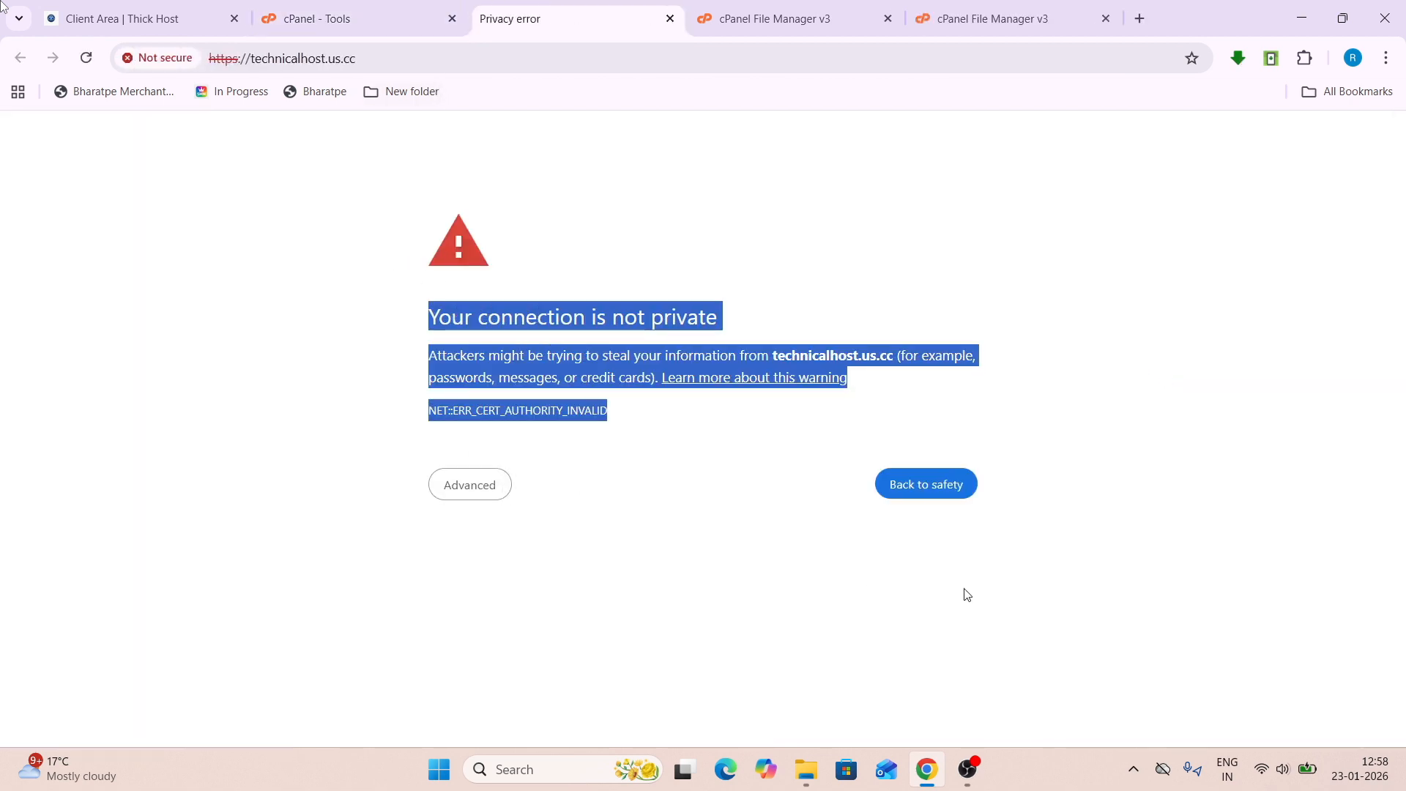
pyautogui.click(963, 593)
pyautogui.click(331, 6)
pyautogui.scroll(-12, 420, 505)
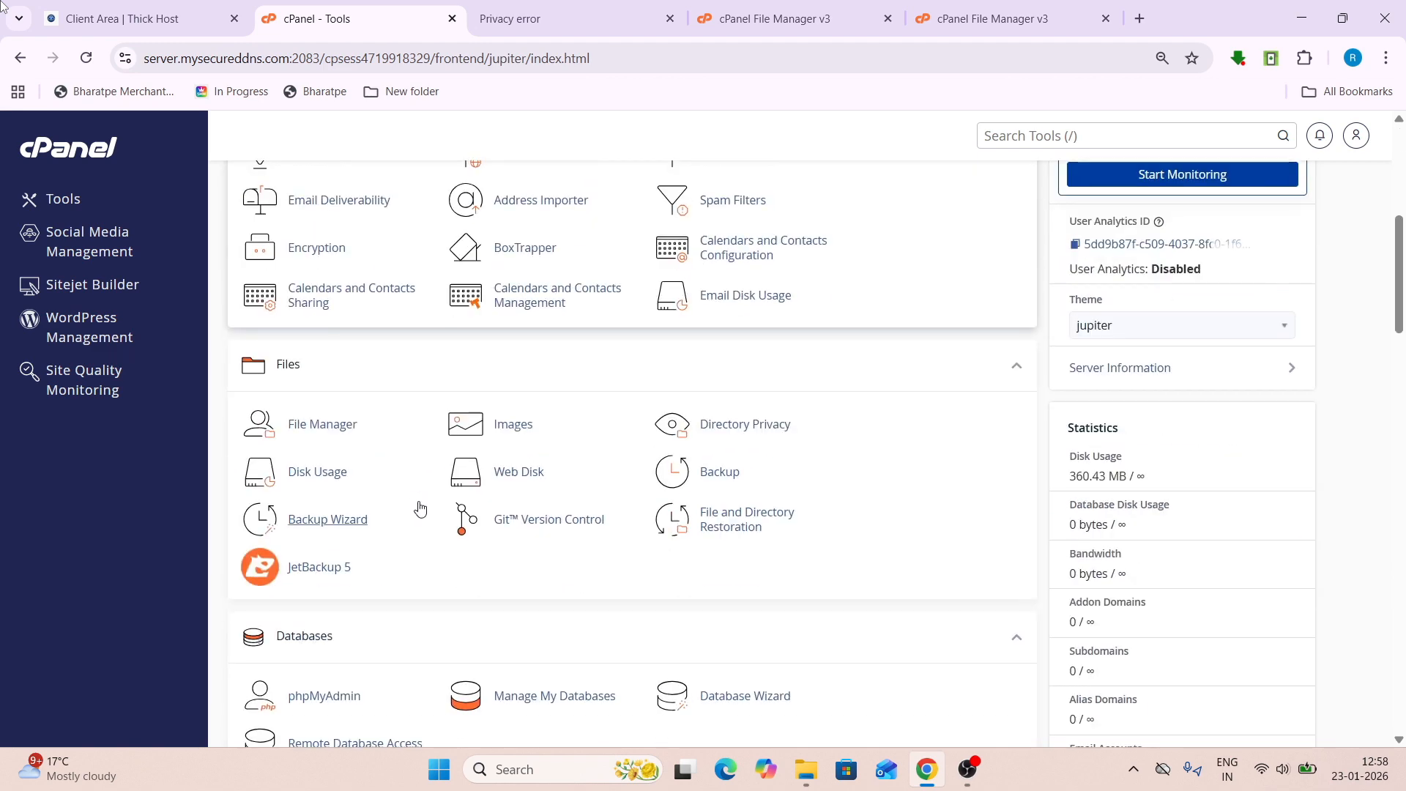
pyautogui.scroll(12, 420, 509)
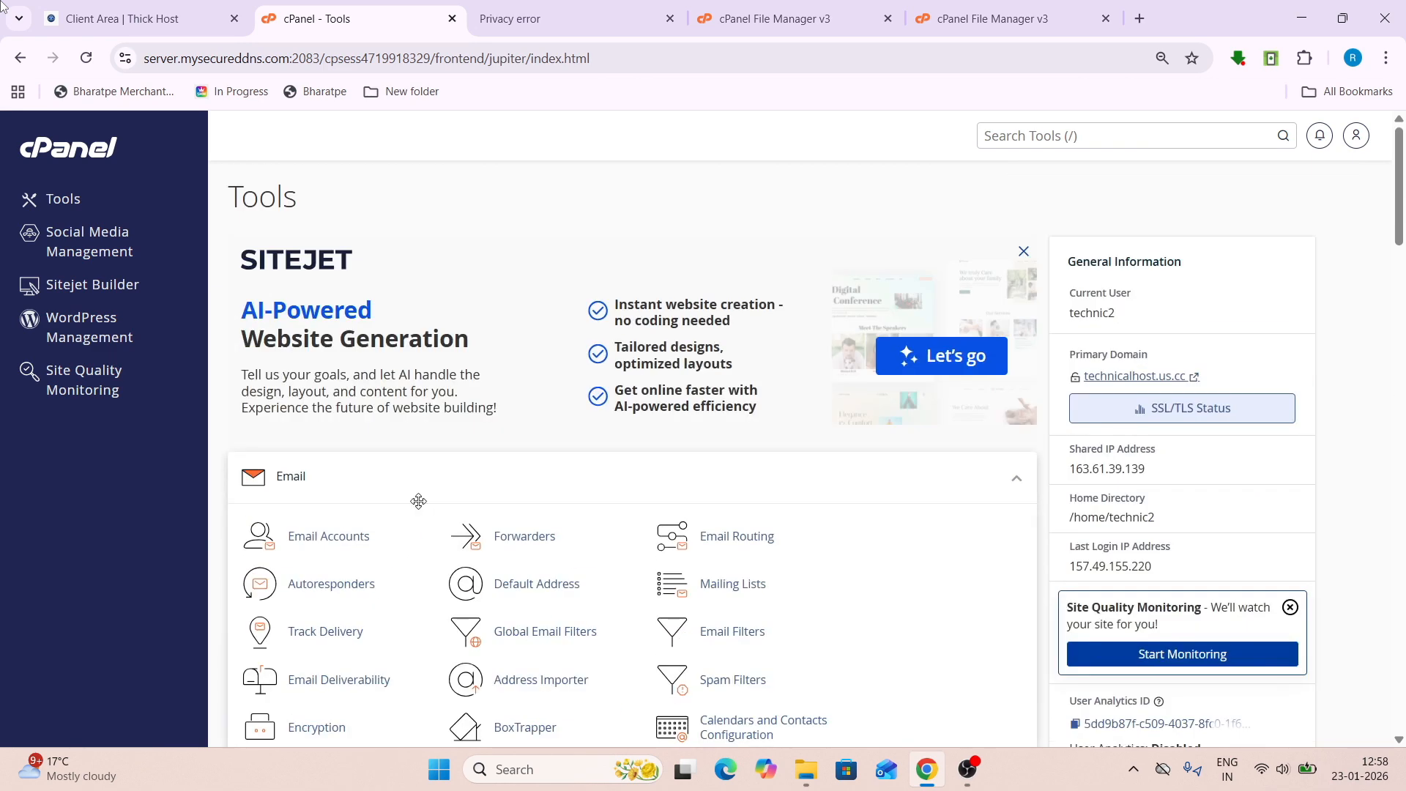
# - Close the Extraction Results and permanently delete whmcs by thickhost.zip, skipping the trash
pyautogui.click(987, 6)
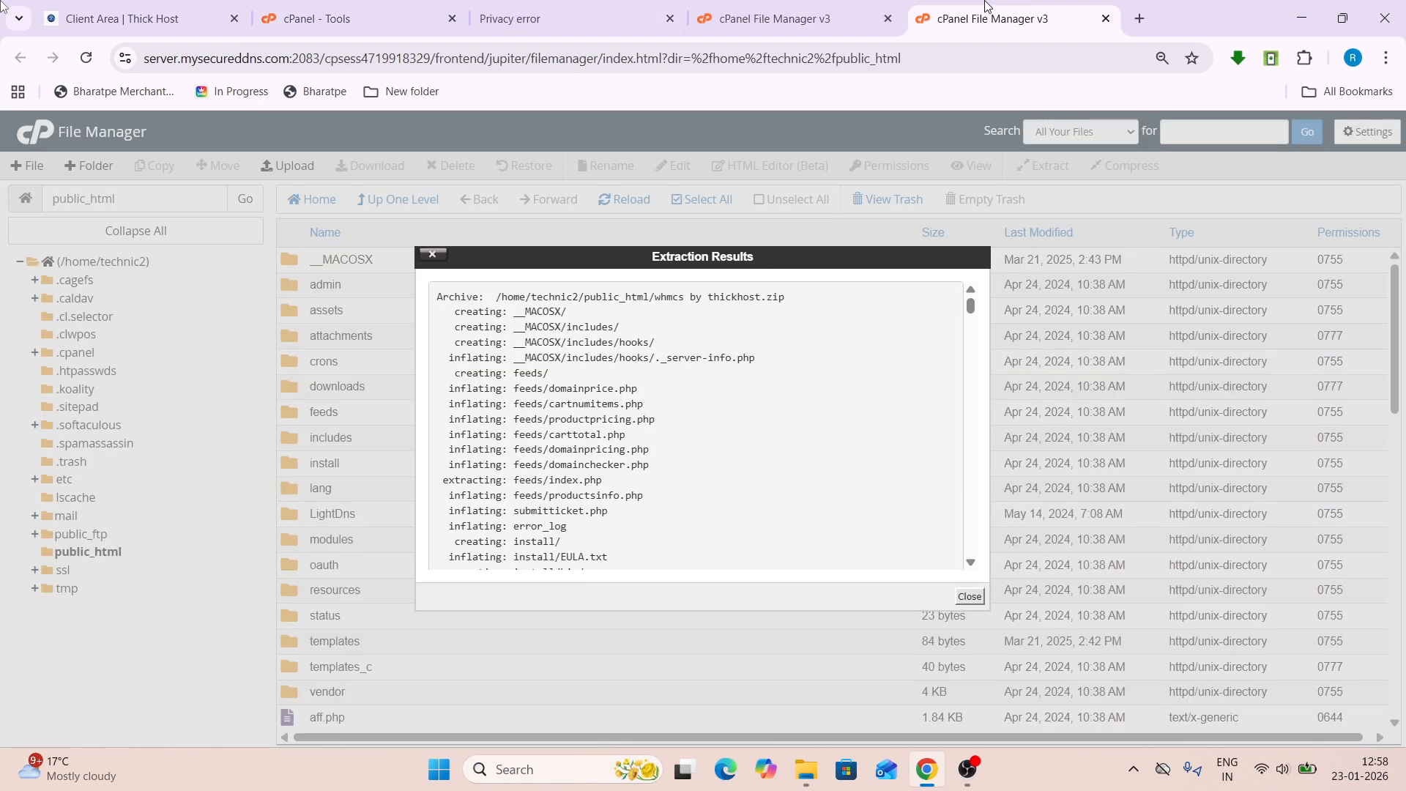
pyautogui.click(970, 596)
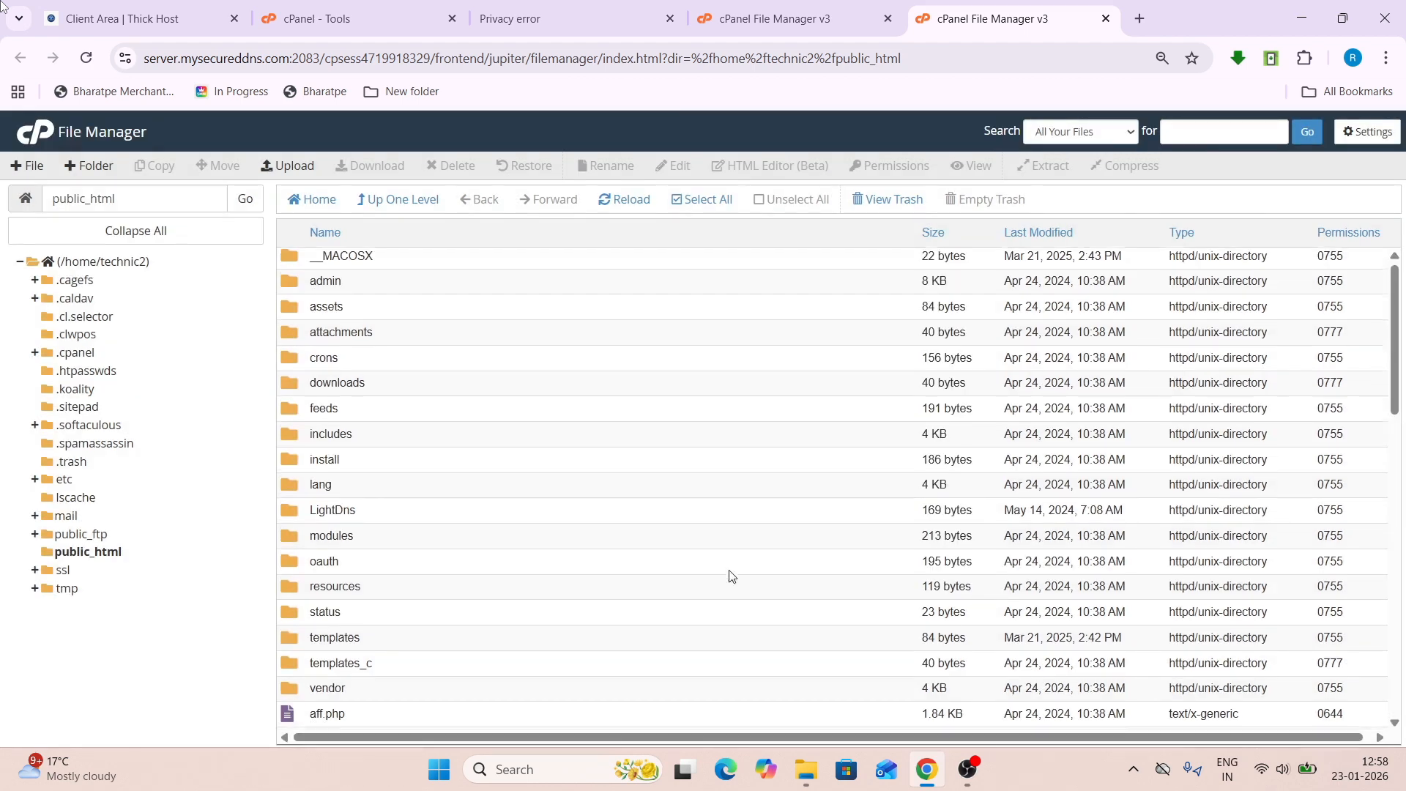
pyautogui.scroll(-12, 730, 574)
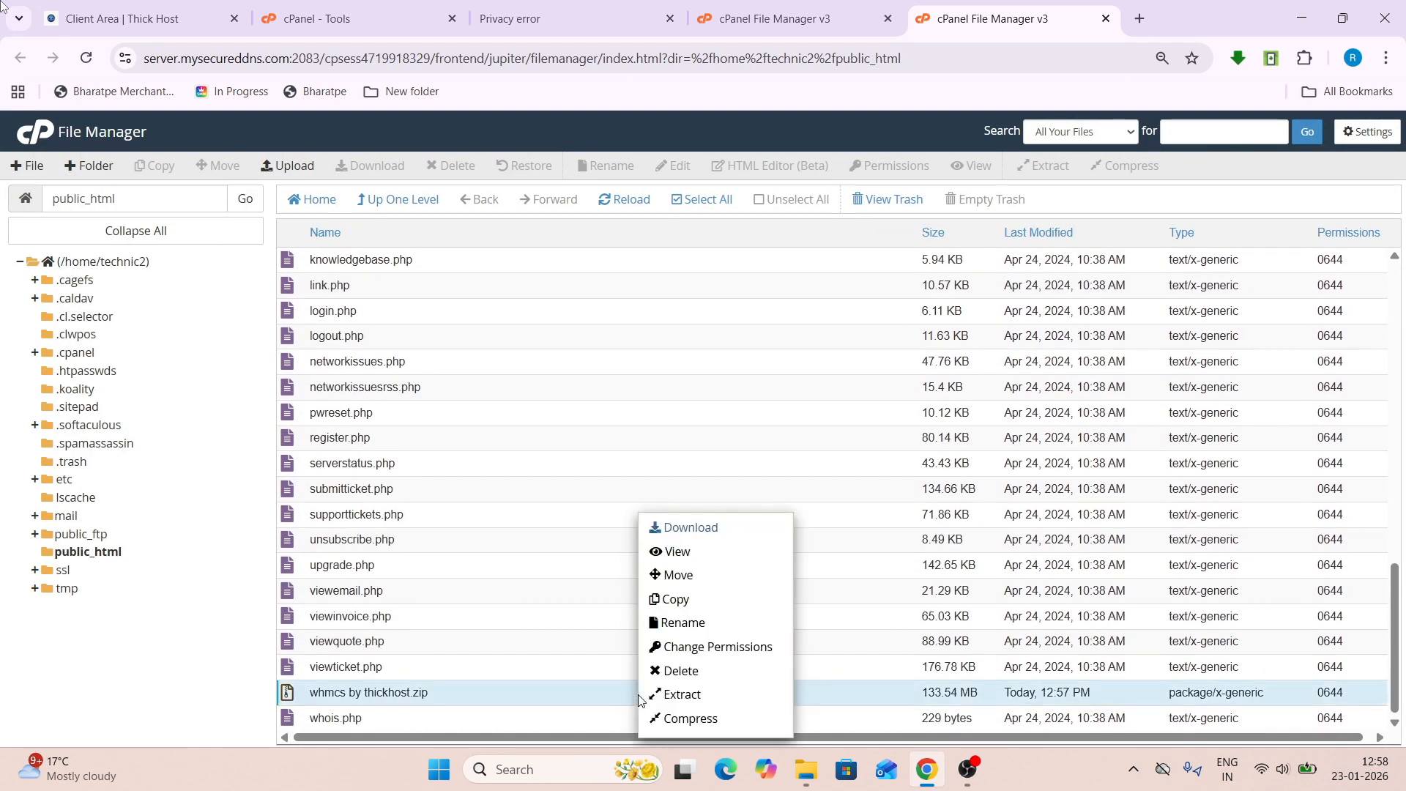
pyautogui.rightClick(639, 693)
pyautogui.click(681, 671)
pyautogui.click(532, 433)
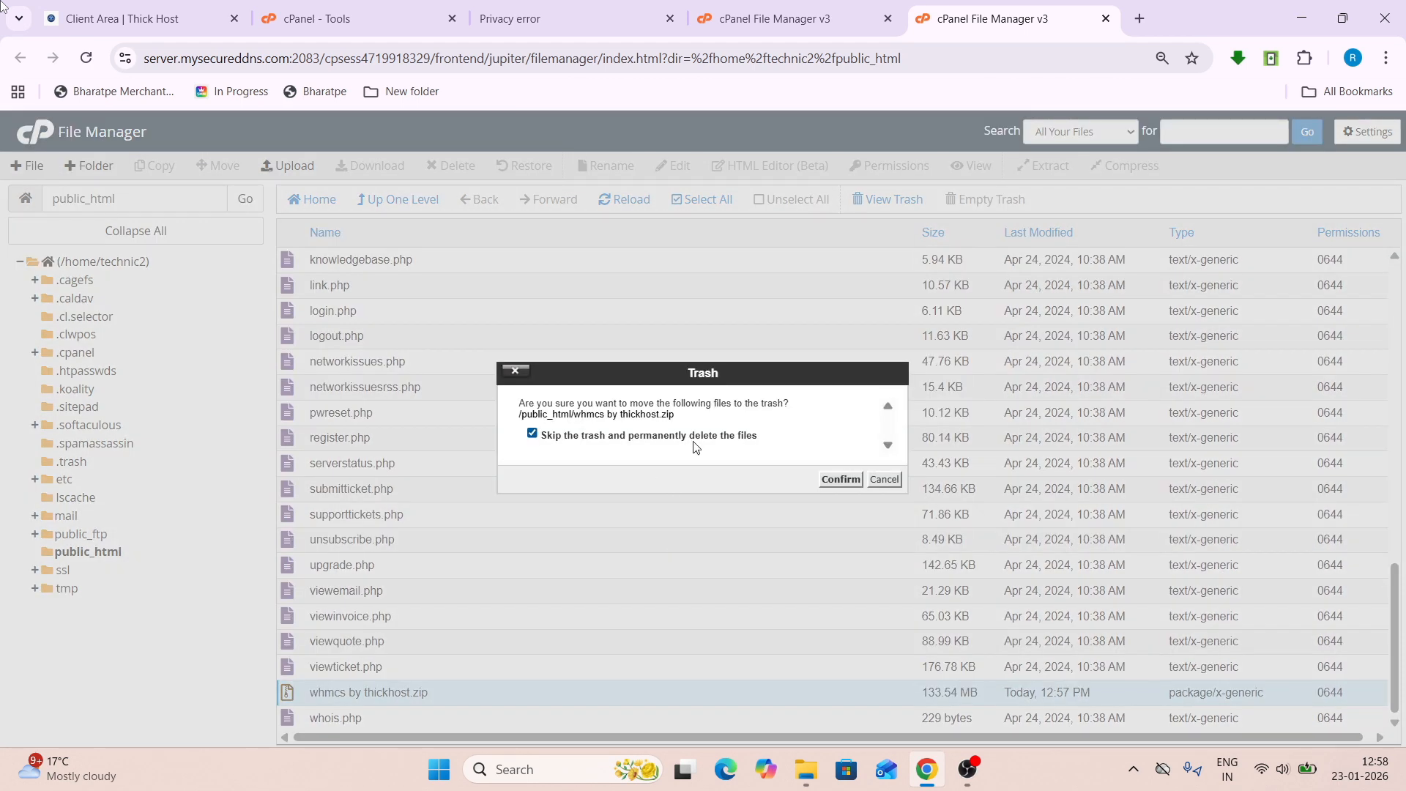
pyautogui.click(841, 480)
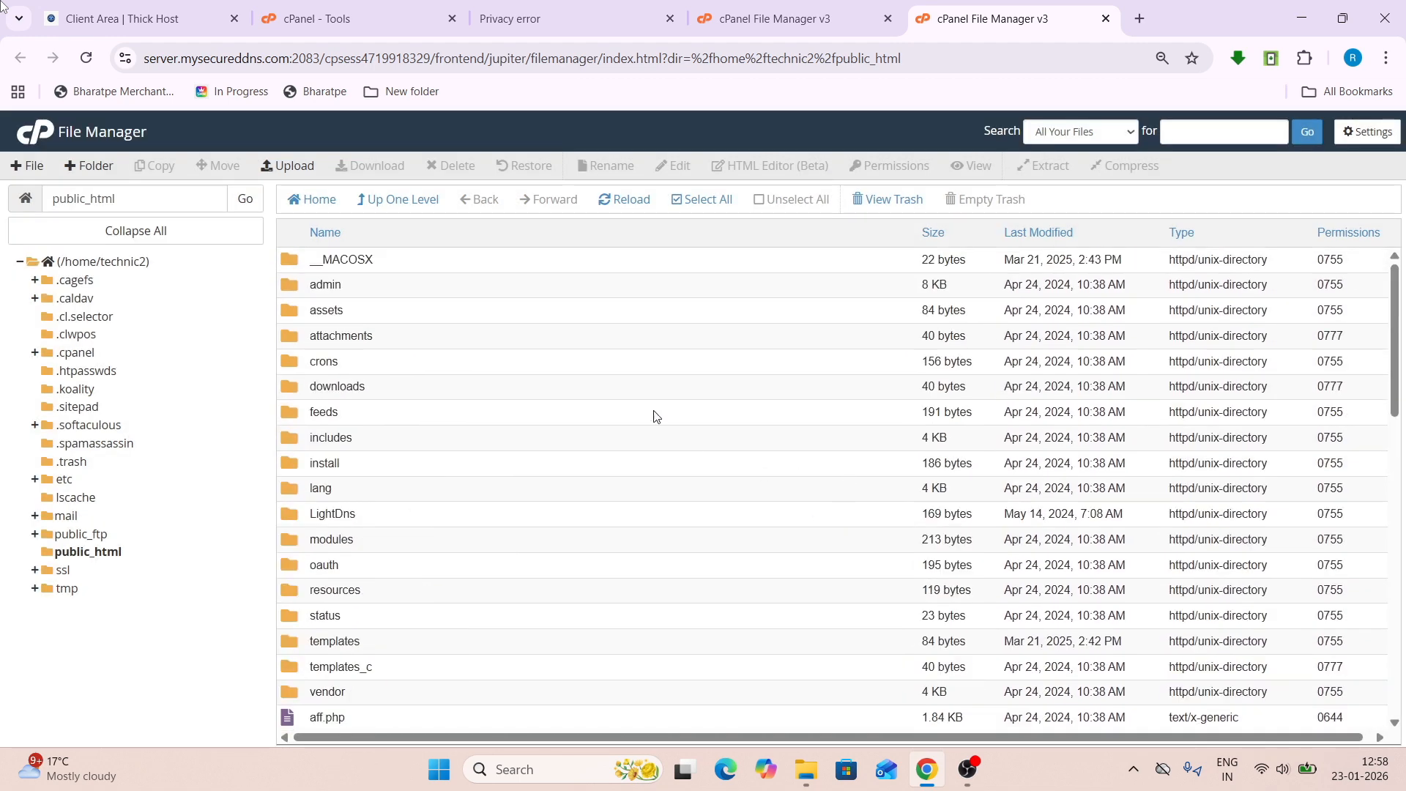
pyautogui.click(521, 16)
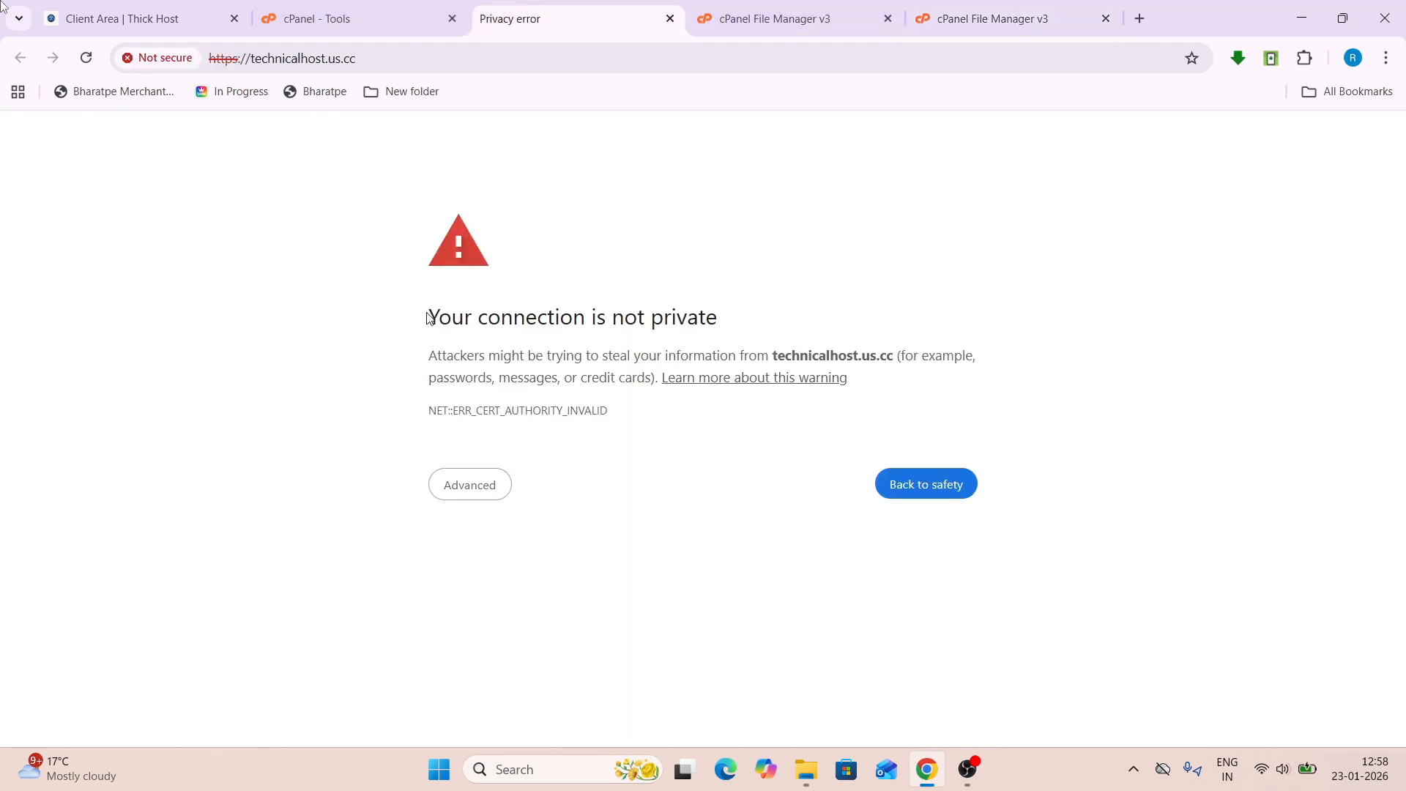
# - Bypass the certificate warning, agree to the WHMCS licence and begin a new installation
pyautogui.click(453, 475)
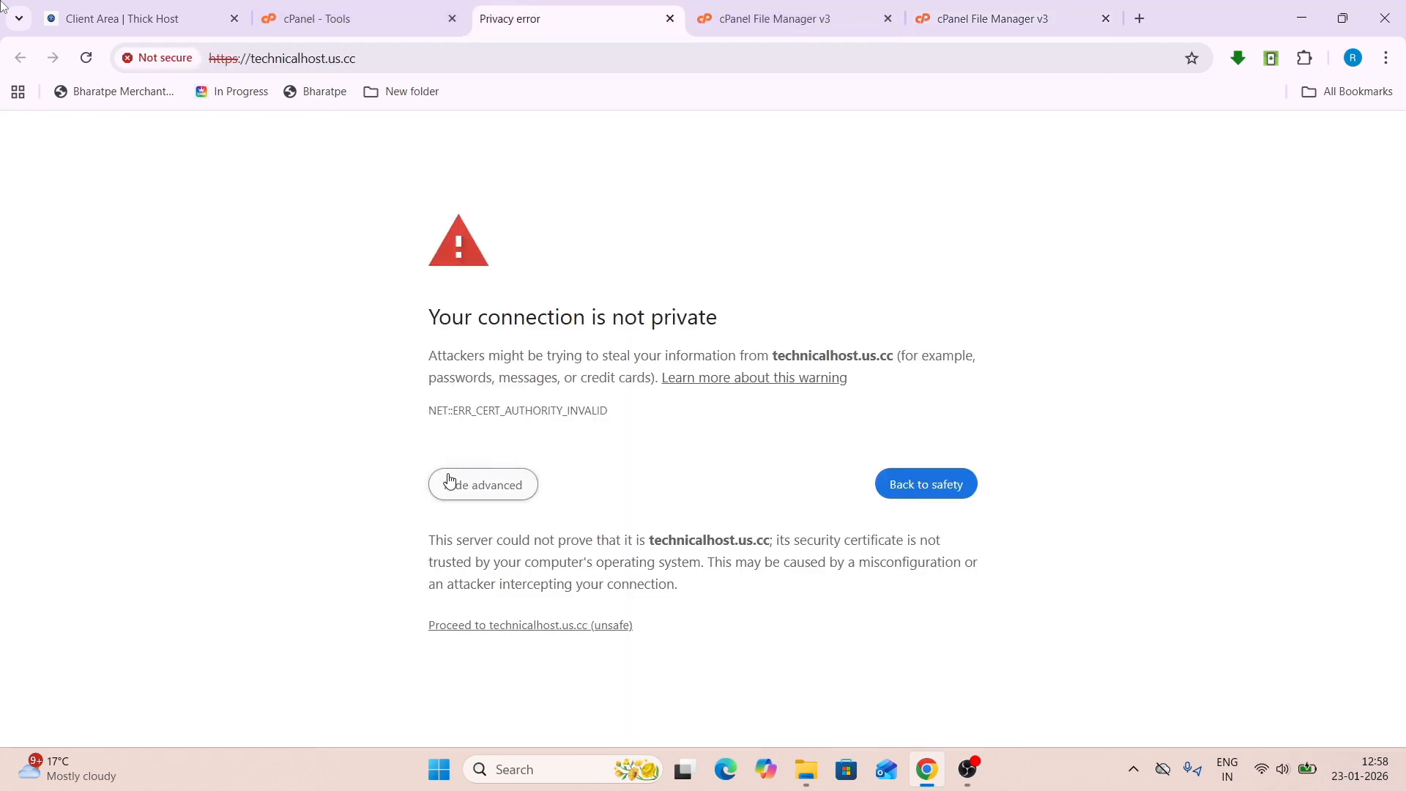
pyautogui.click(528, 627)
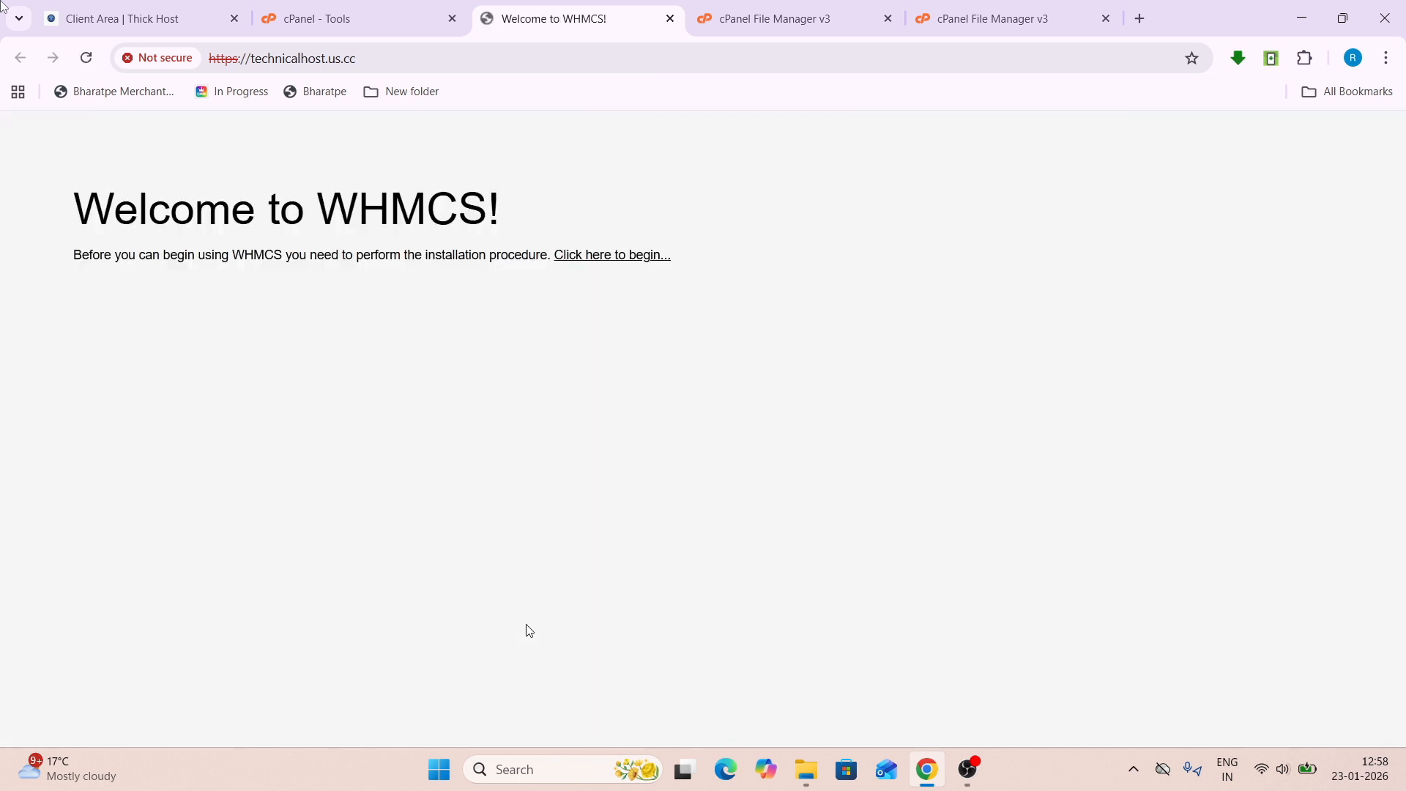
pyautogui.click(615, 261)
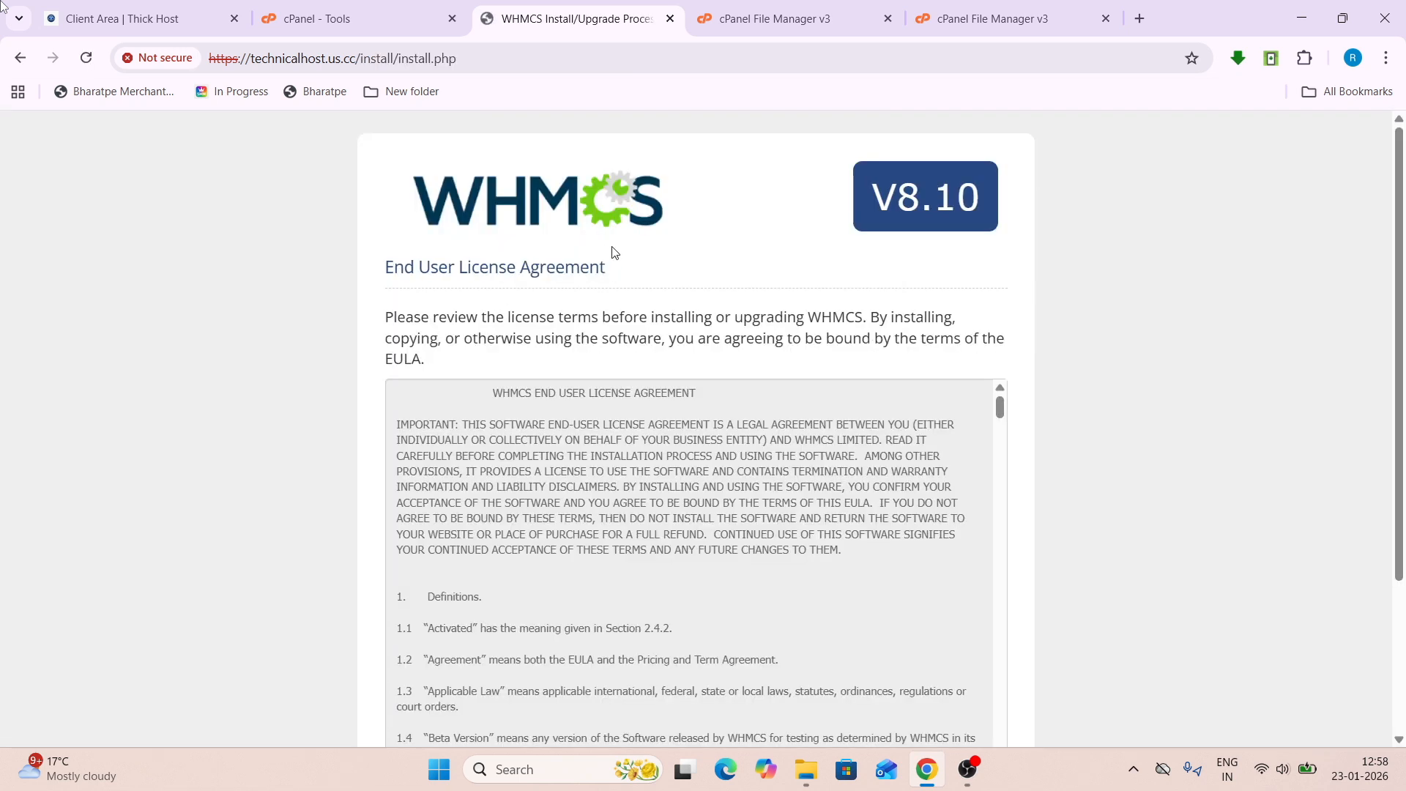
pyautogui.scroll(-1, 697, 223)
pyautogui.scroll(-5, 696, 220)
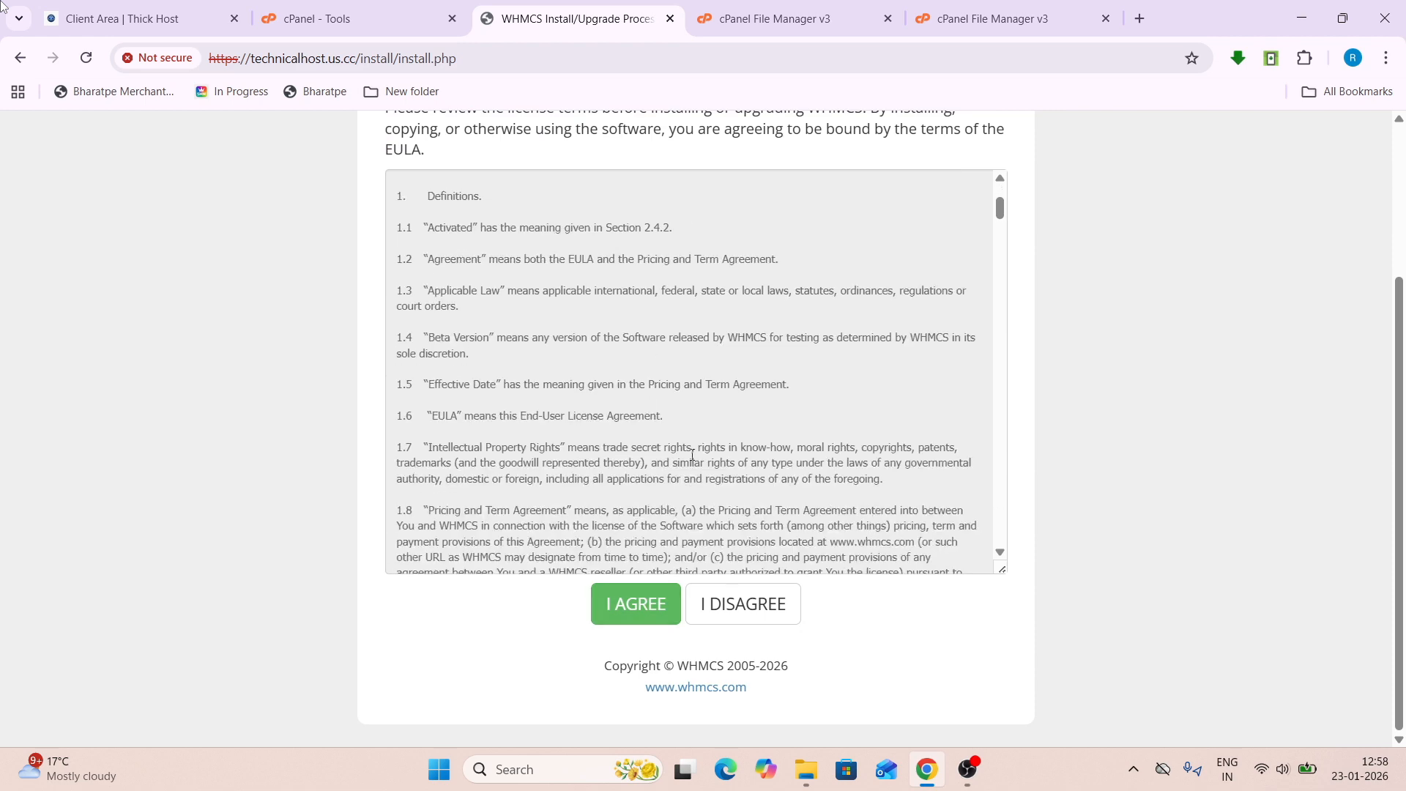
pyautogui.scroll(-5, 688, 461)
pyautogui.click(644, 602)
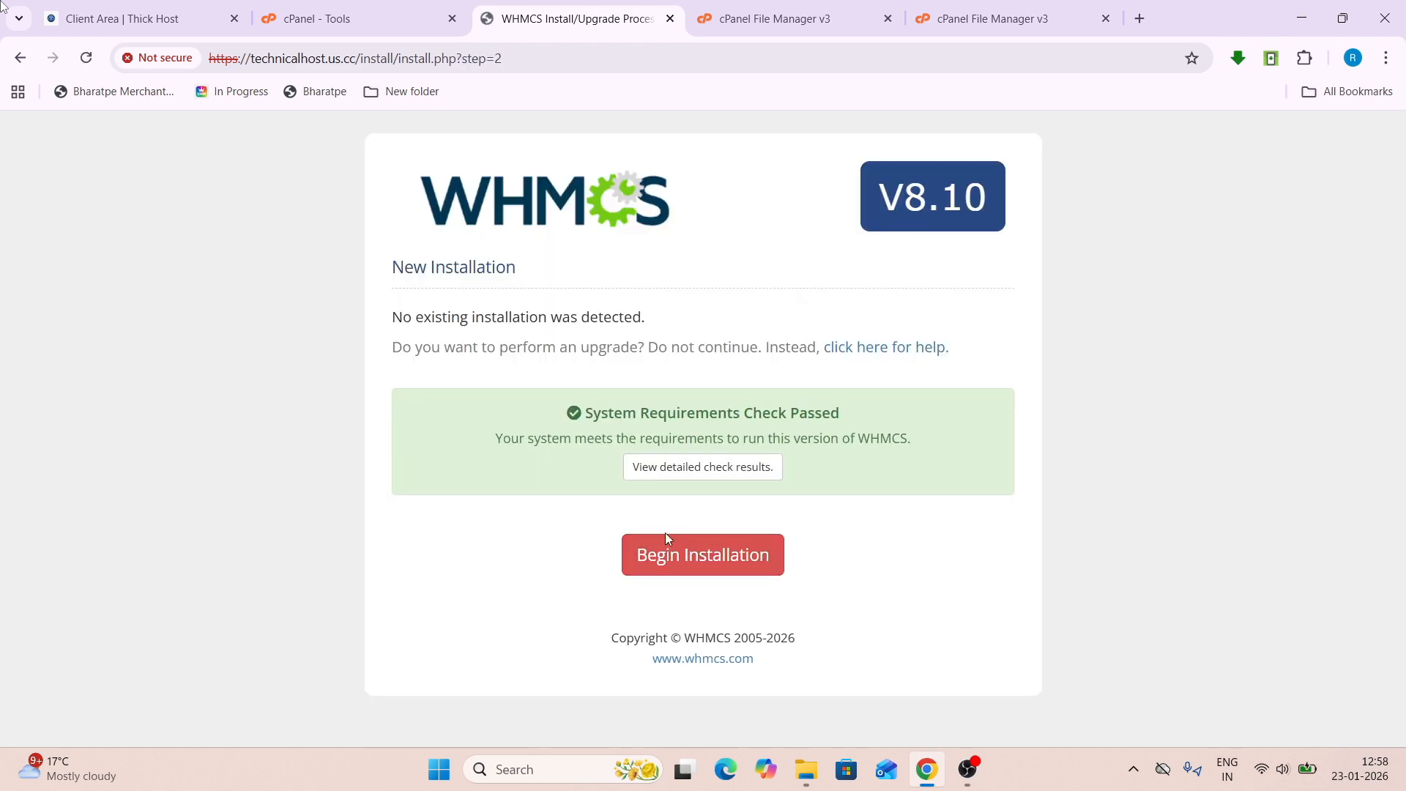
pyautogui.click(725, 557)
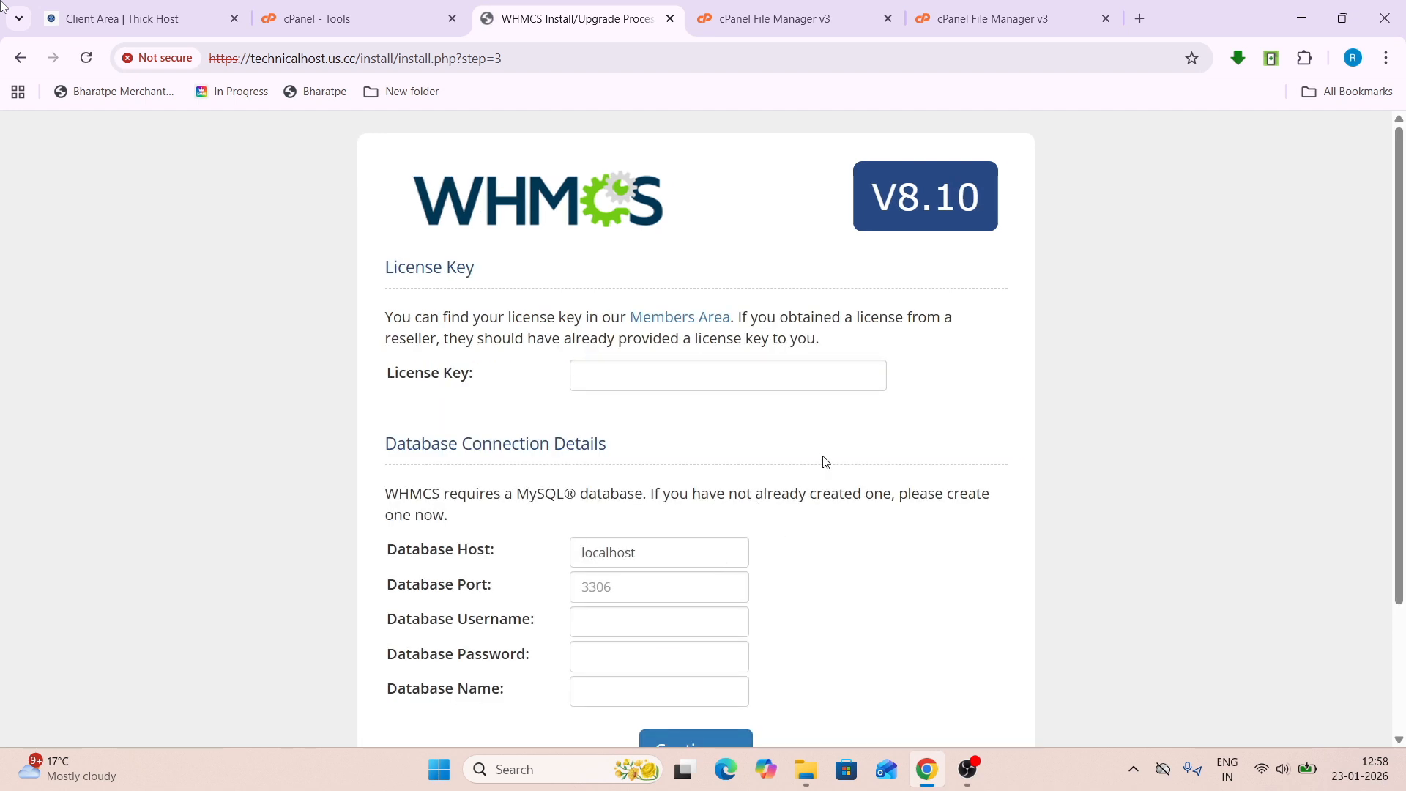
# - Enter the technic2_whmcs database username, password and name on localhost:3306 and continue
pyautogui.scroll(-2, 825, 462)
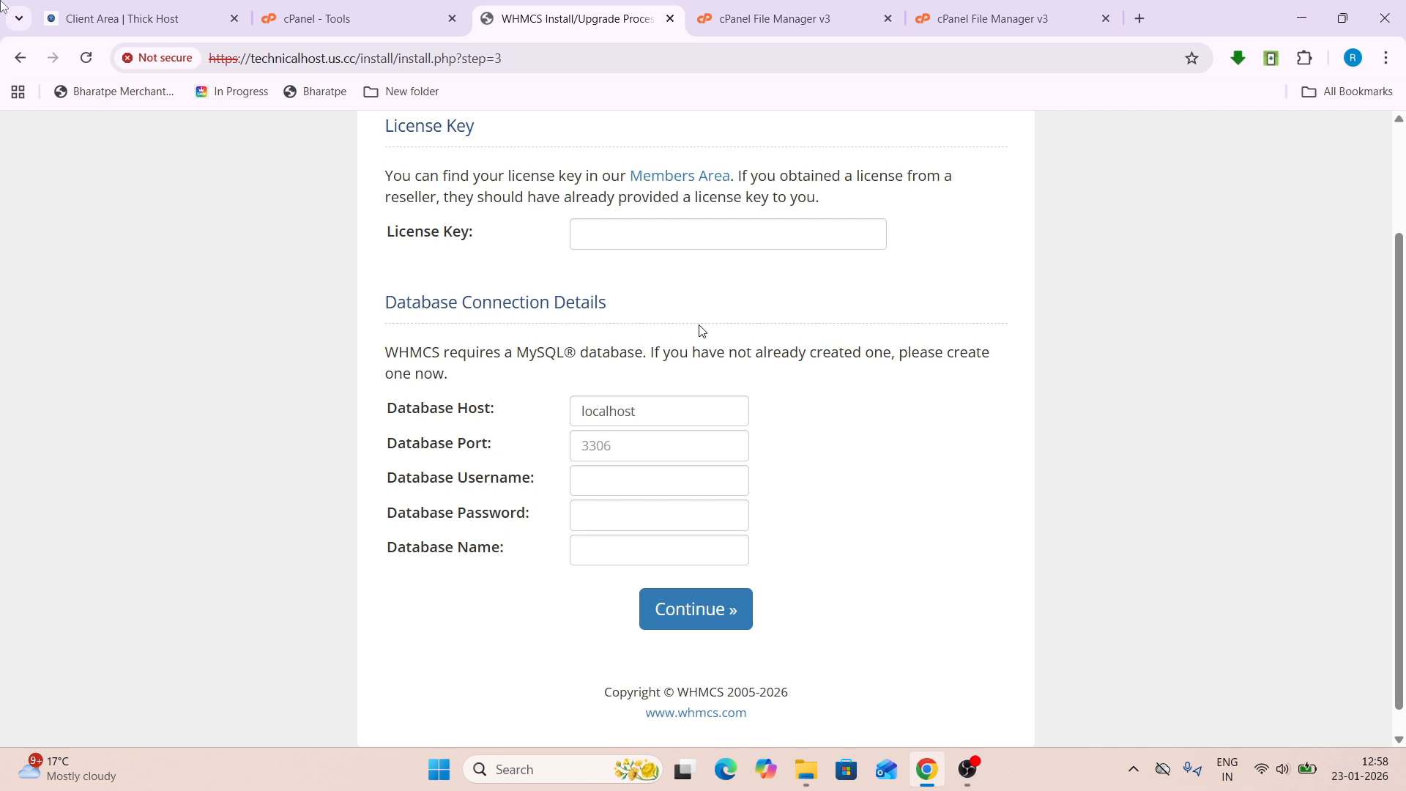
pyautogui.click(627, 439)
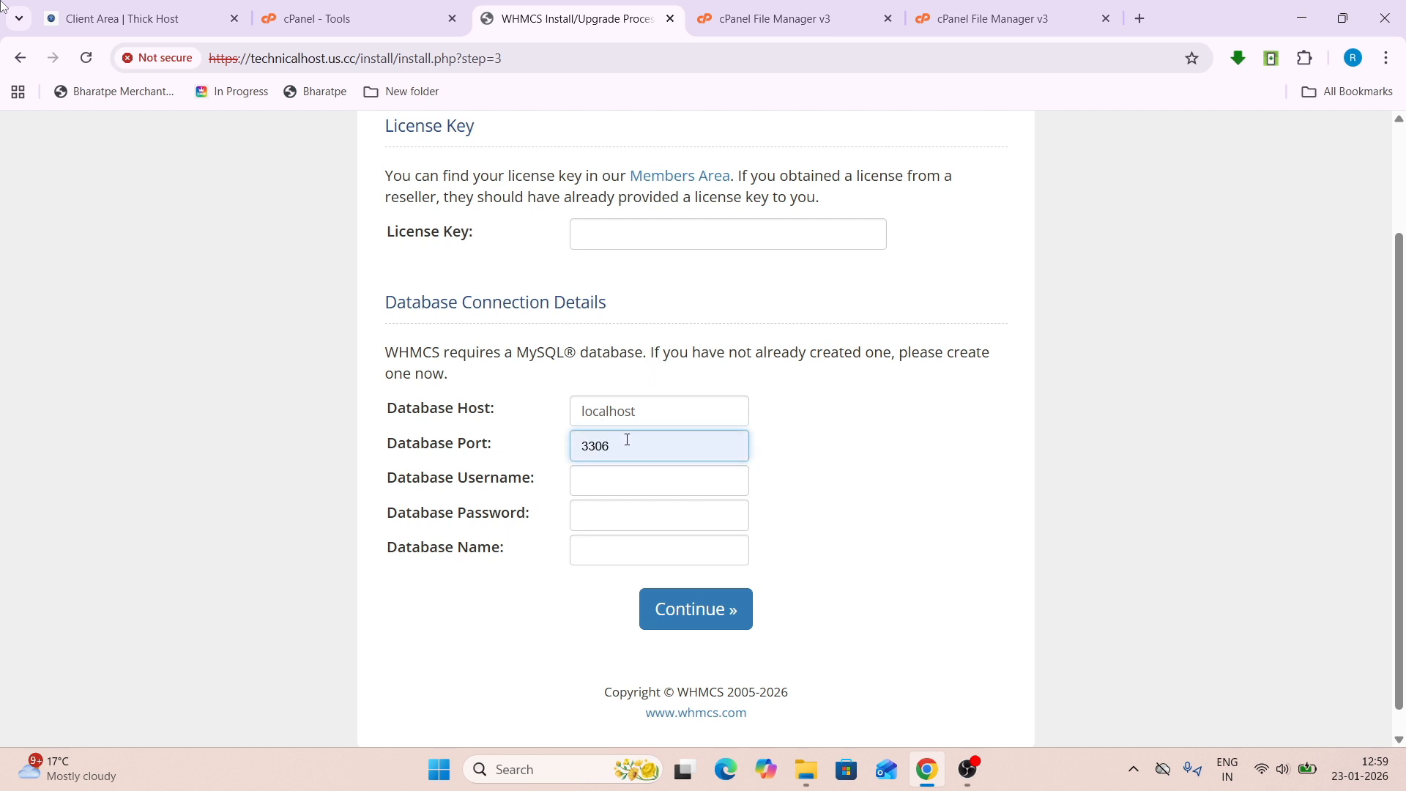
pyautogui.click(596, 496)
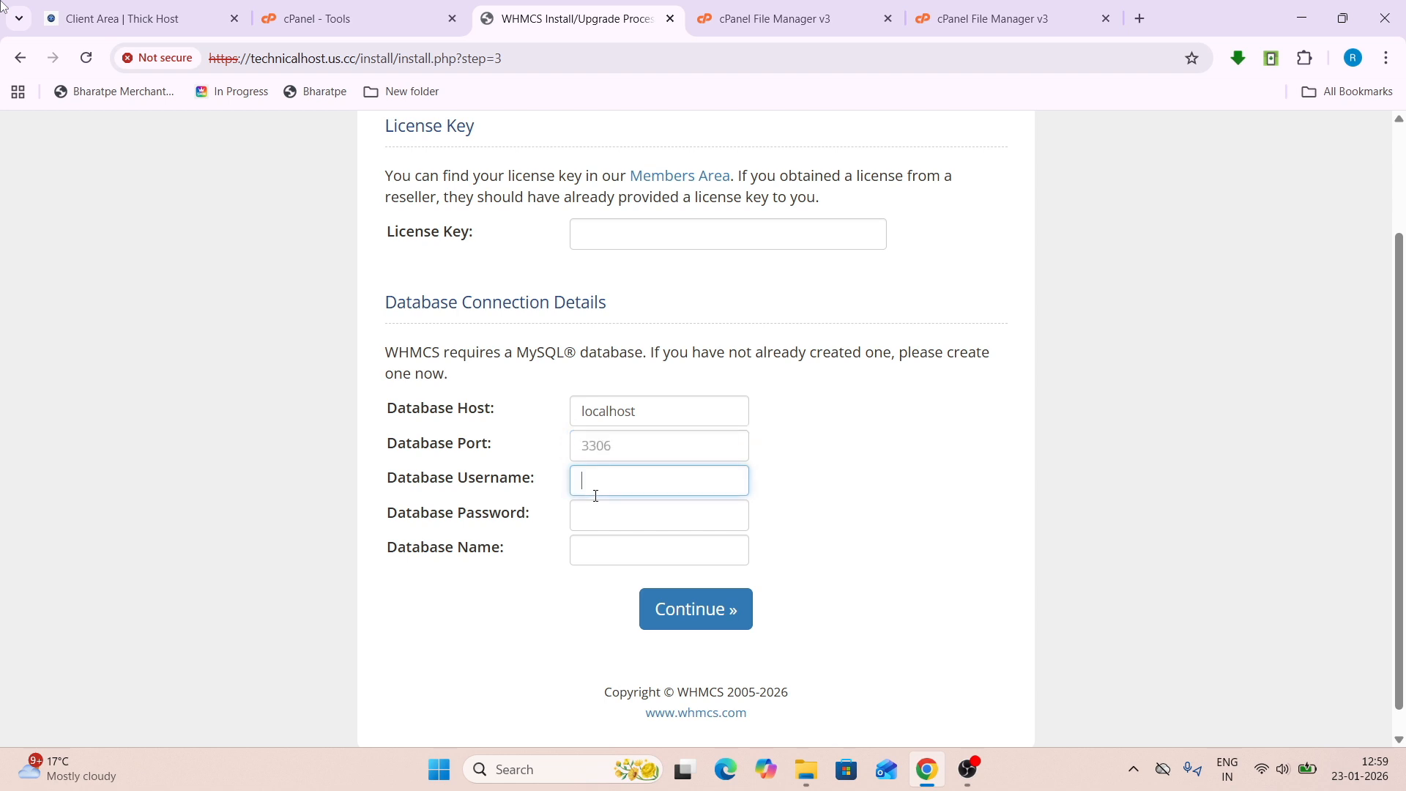
pyautogui.write('technic2_whmcs')
pyautogui.click(591, 516)
pyautogui.hotkey('ctrl', 'v')
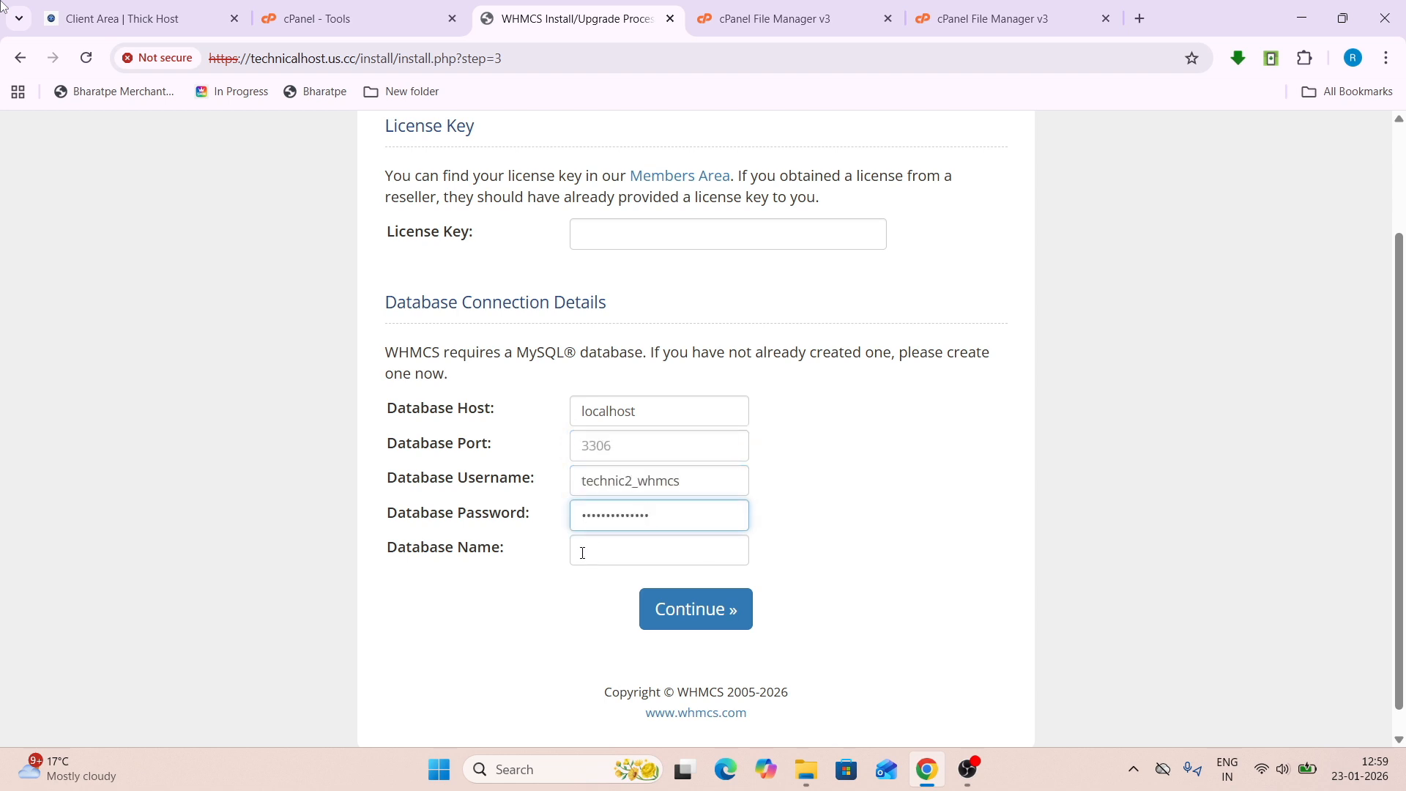
pyautogui.click(583, 553)
pyautogui.write('technic2_whmcs')
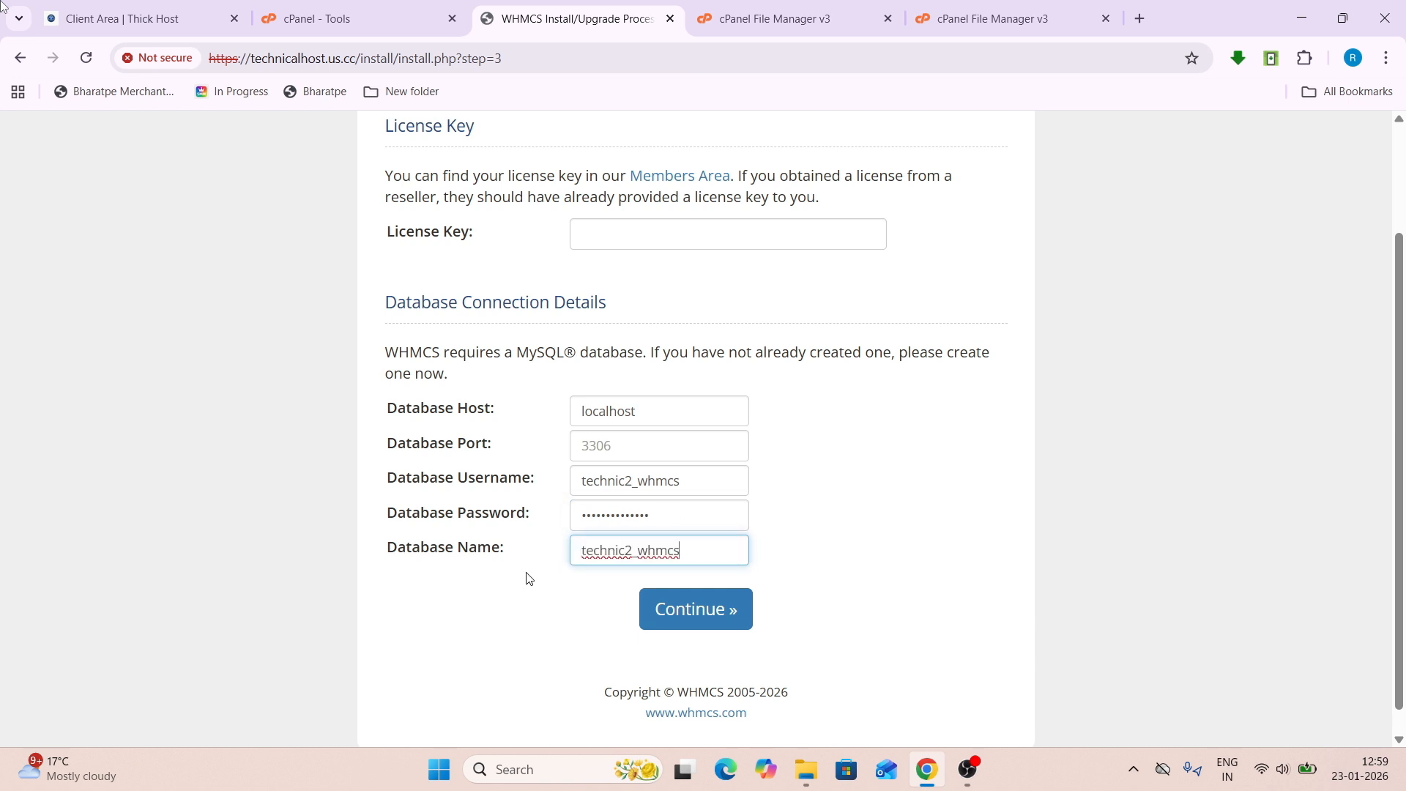
pyautogui.scroll(2, 476, 468)
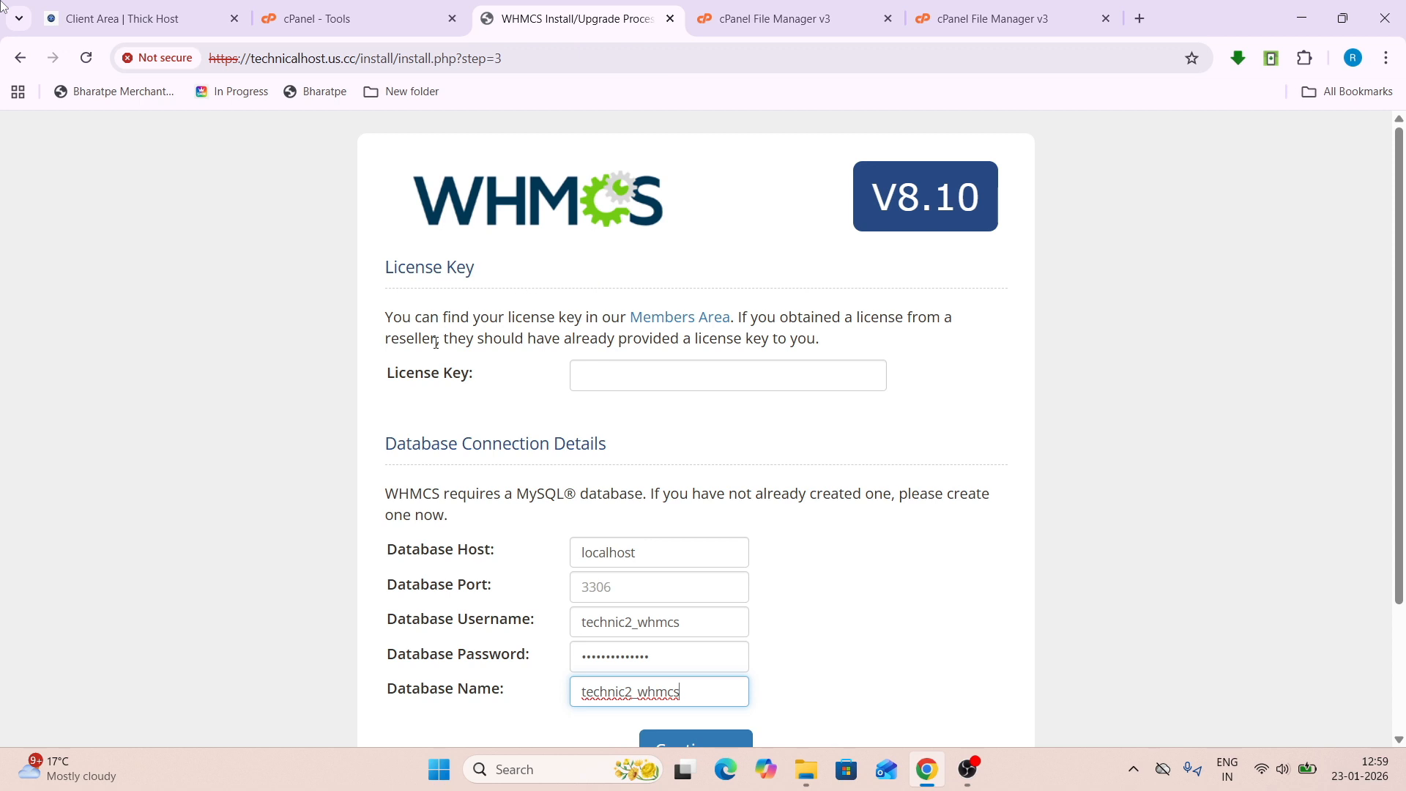
pyautogui.press('Return')
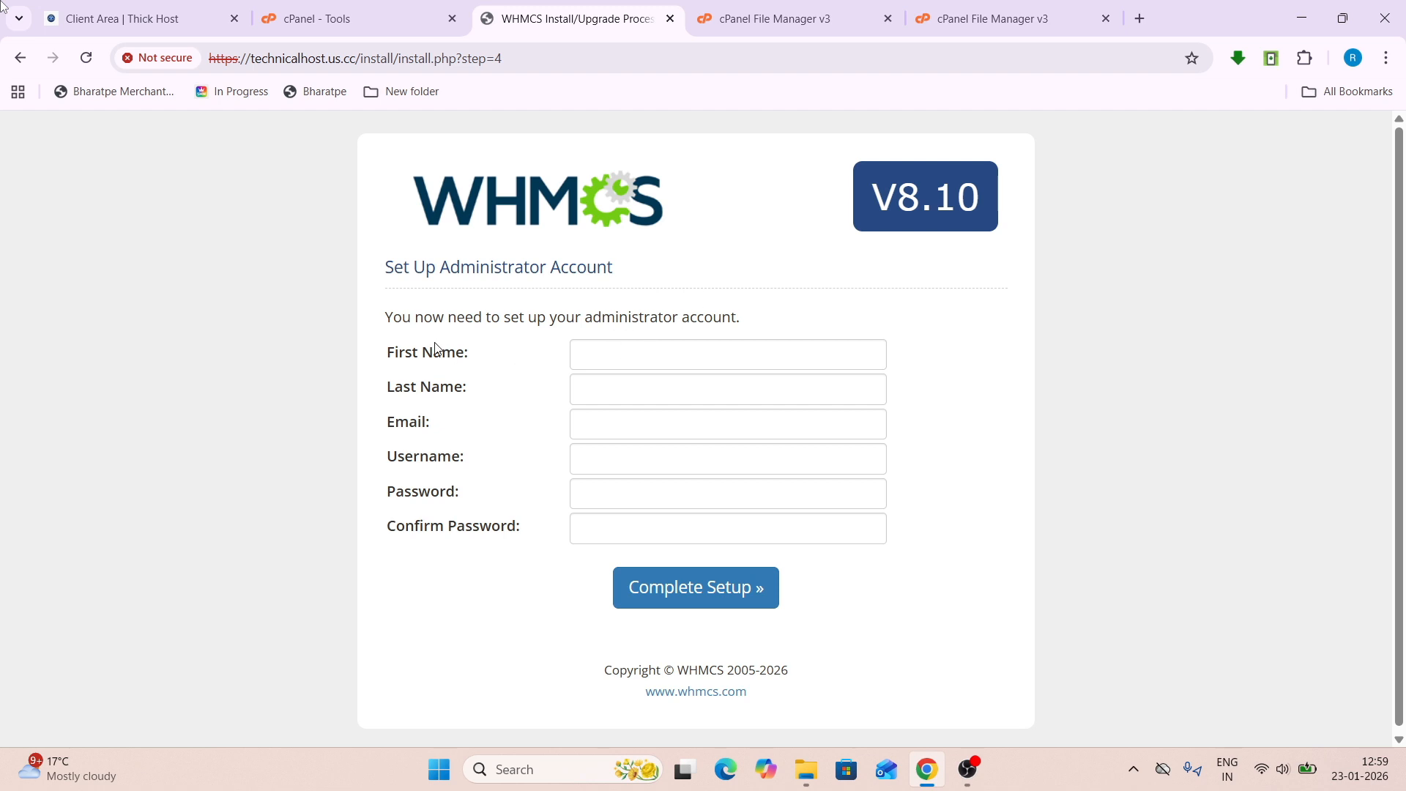
# - Fill in the administrator's first and last name as Technical Host
pyautogui.moveTo(381, 359); pyautogui.dragTo(479, 354)
pyautogui.click(480, 355)
pyautogui.moveTo(387, 388); pyautogui.dragTo(490, 392)
pyautogui.click(489, 392)
pyautogui.click(644, 352)
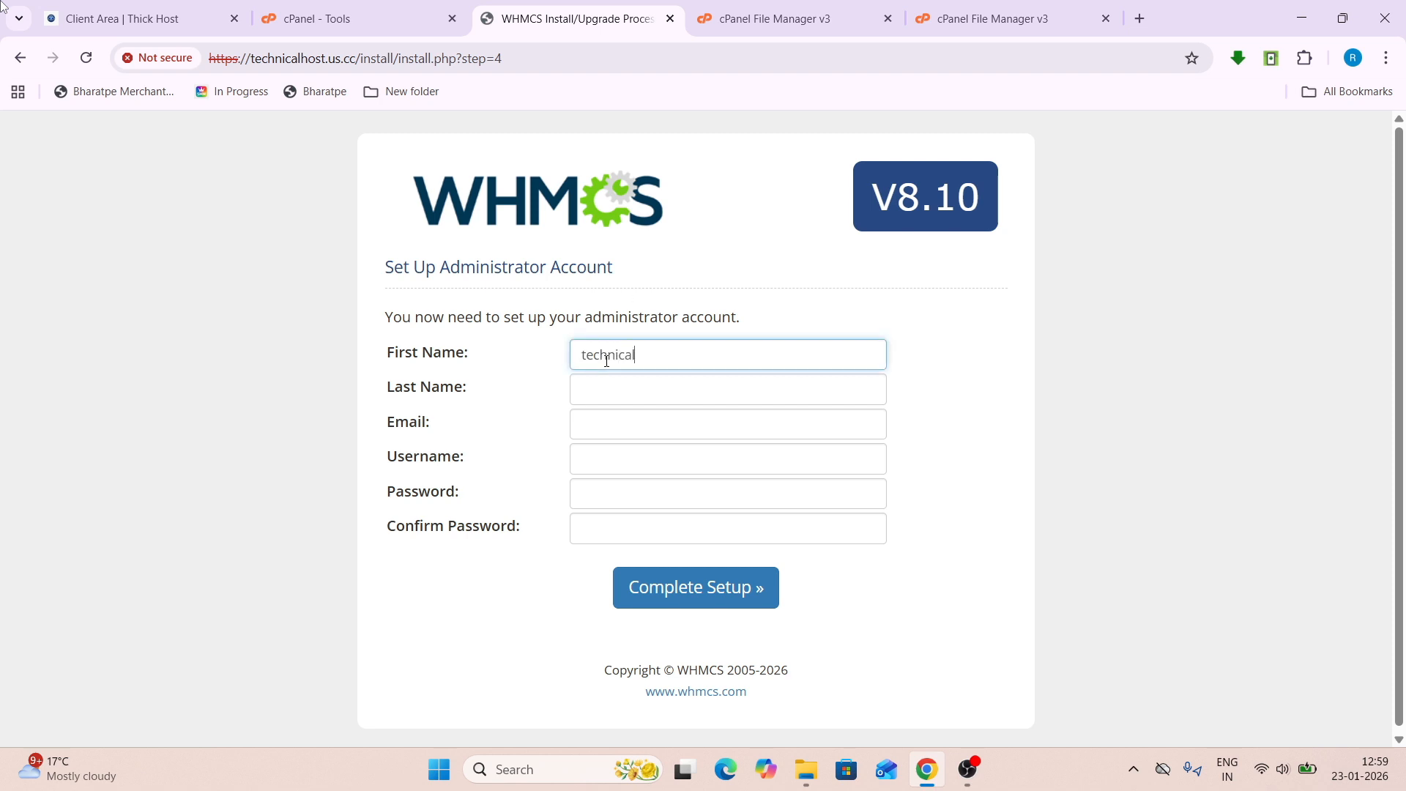
pyautogui.press('BackSpace')
pyautogui.write('T')
pyautogui.click(601, 386)
pyautogui.write('Host')
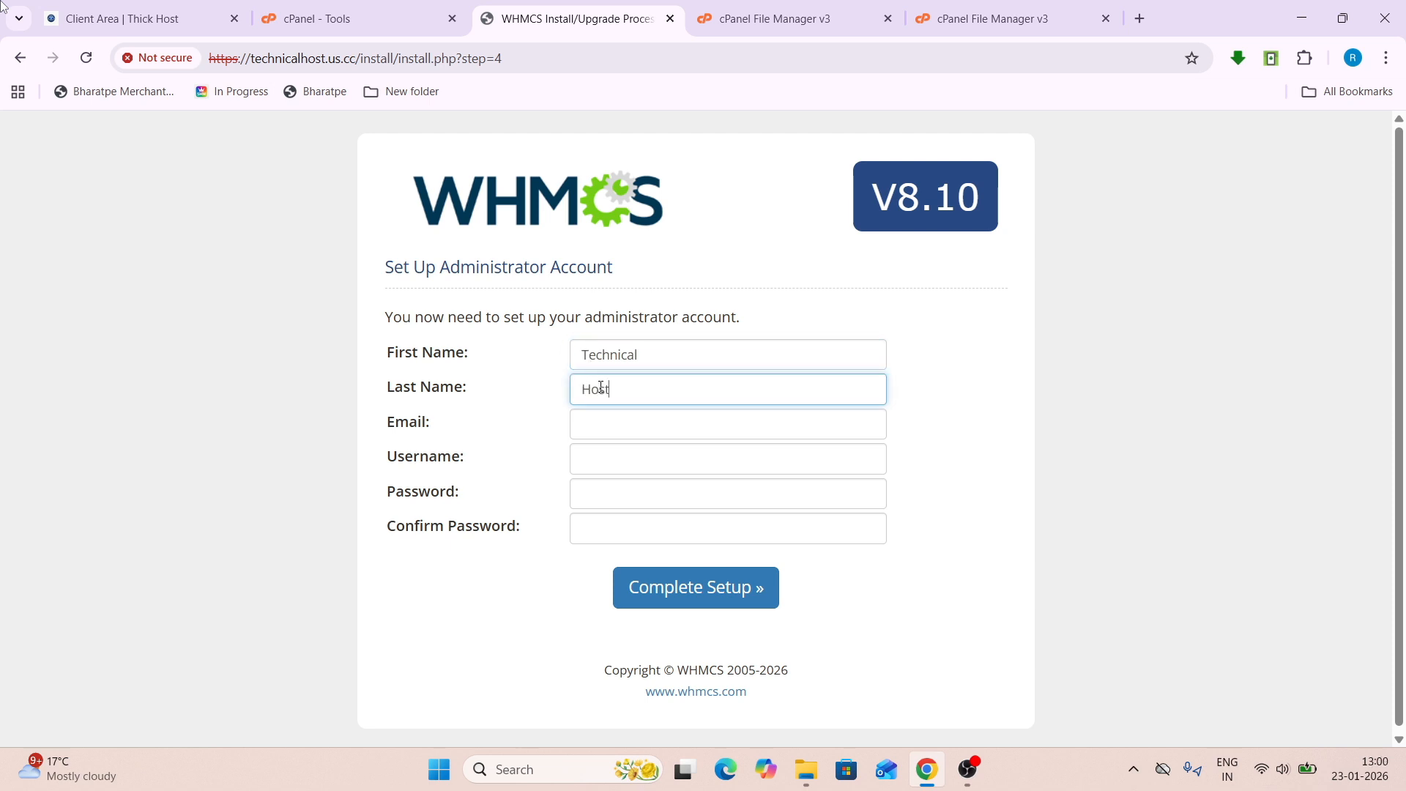
# - Enter the admin e-mail, username and matching password, then complete the setup
pyautogui.click(598, 419)
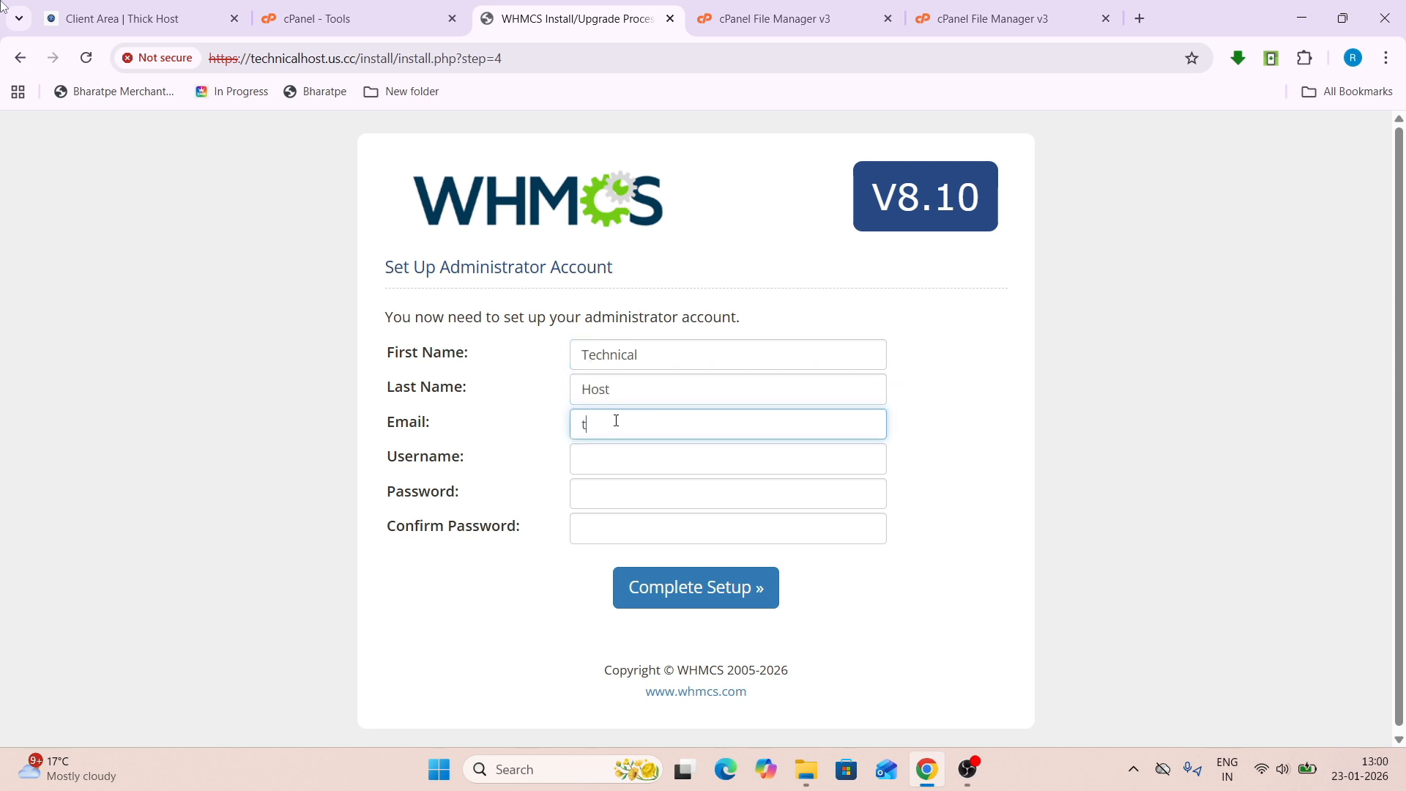
pyautogui.click(688, 464)
pyautogui.click(678, 457)
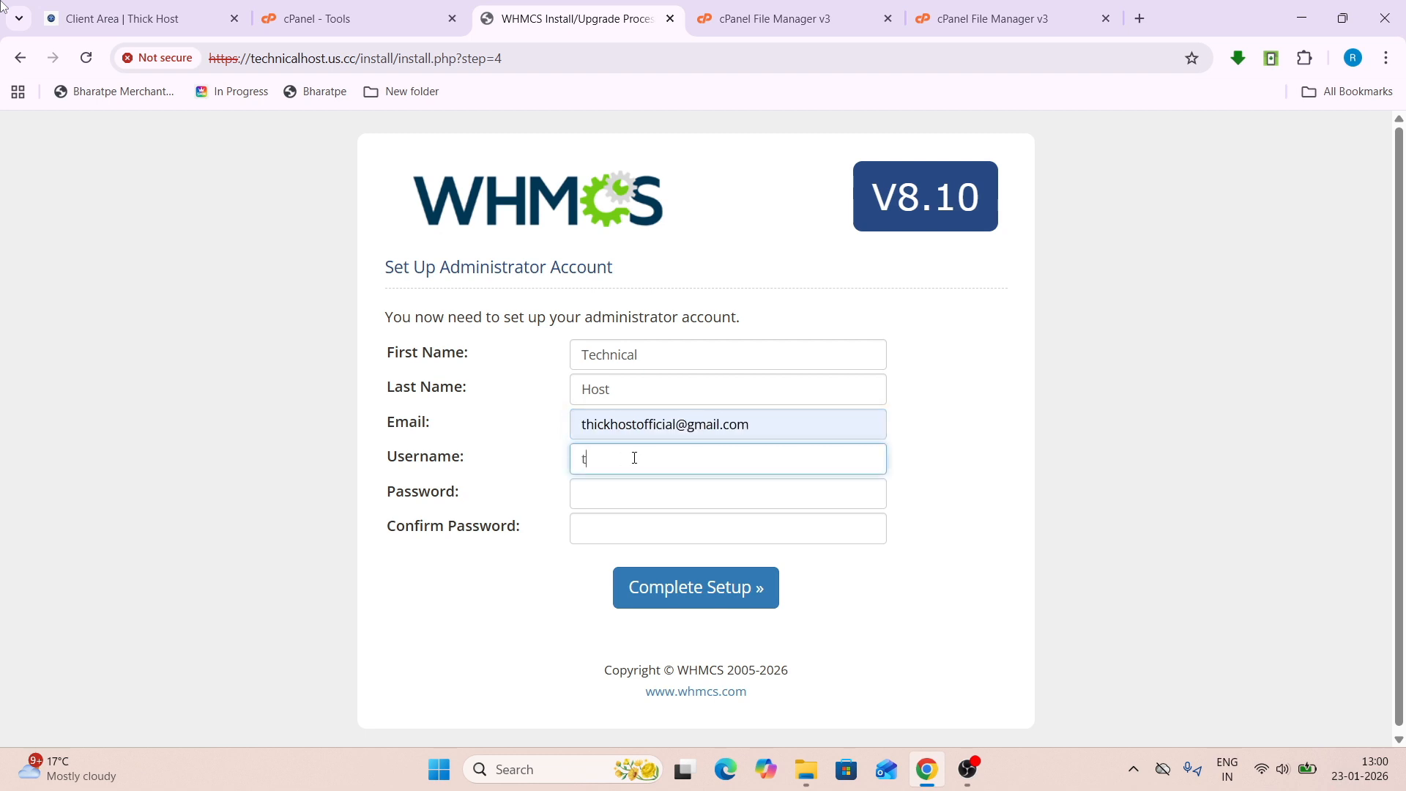
pyautogui.write('whmcs')
pyautogui.click(616, 502)
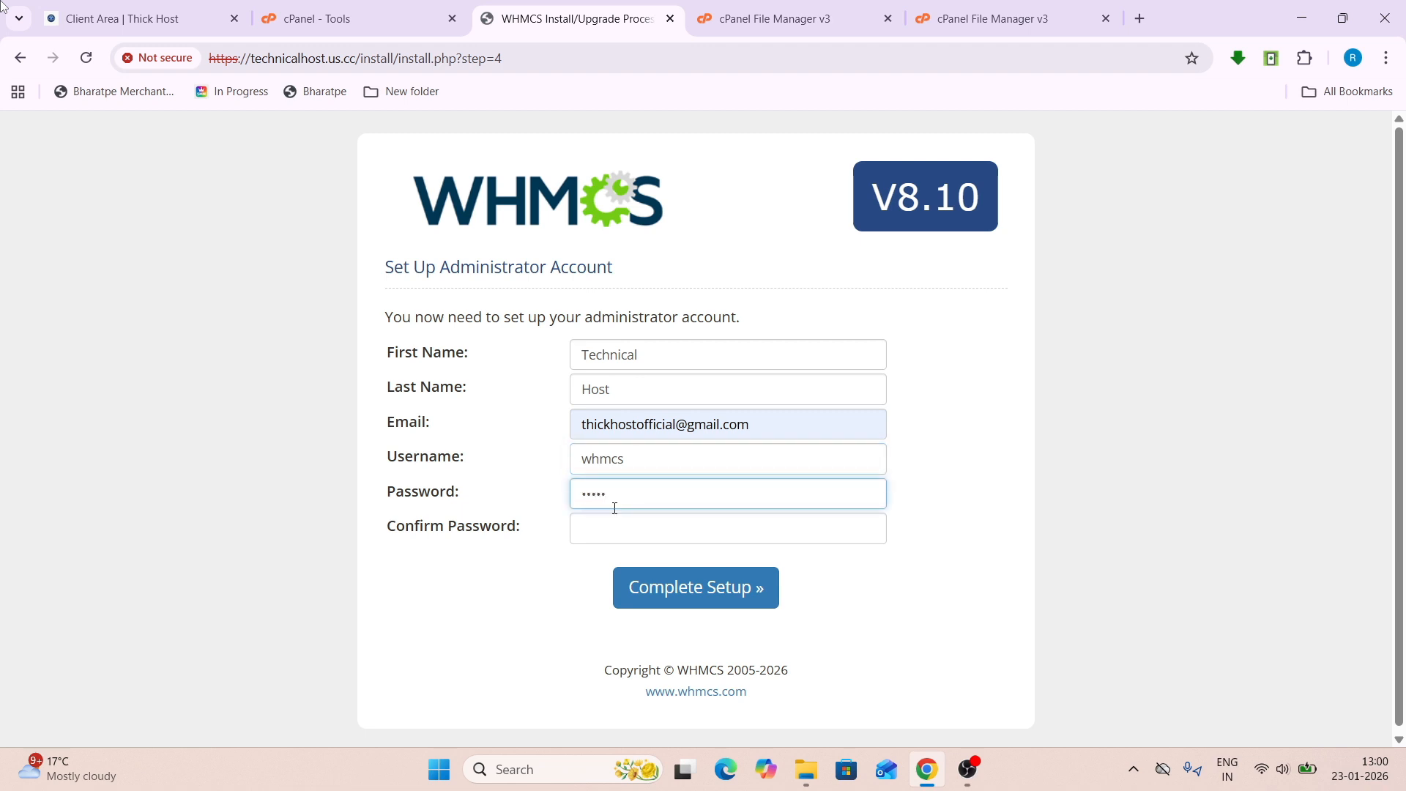
pyautogui.click(614, 530)
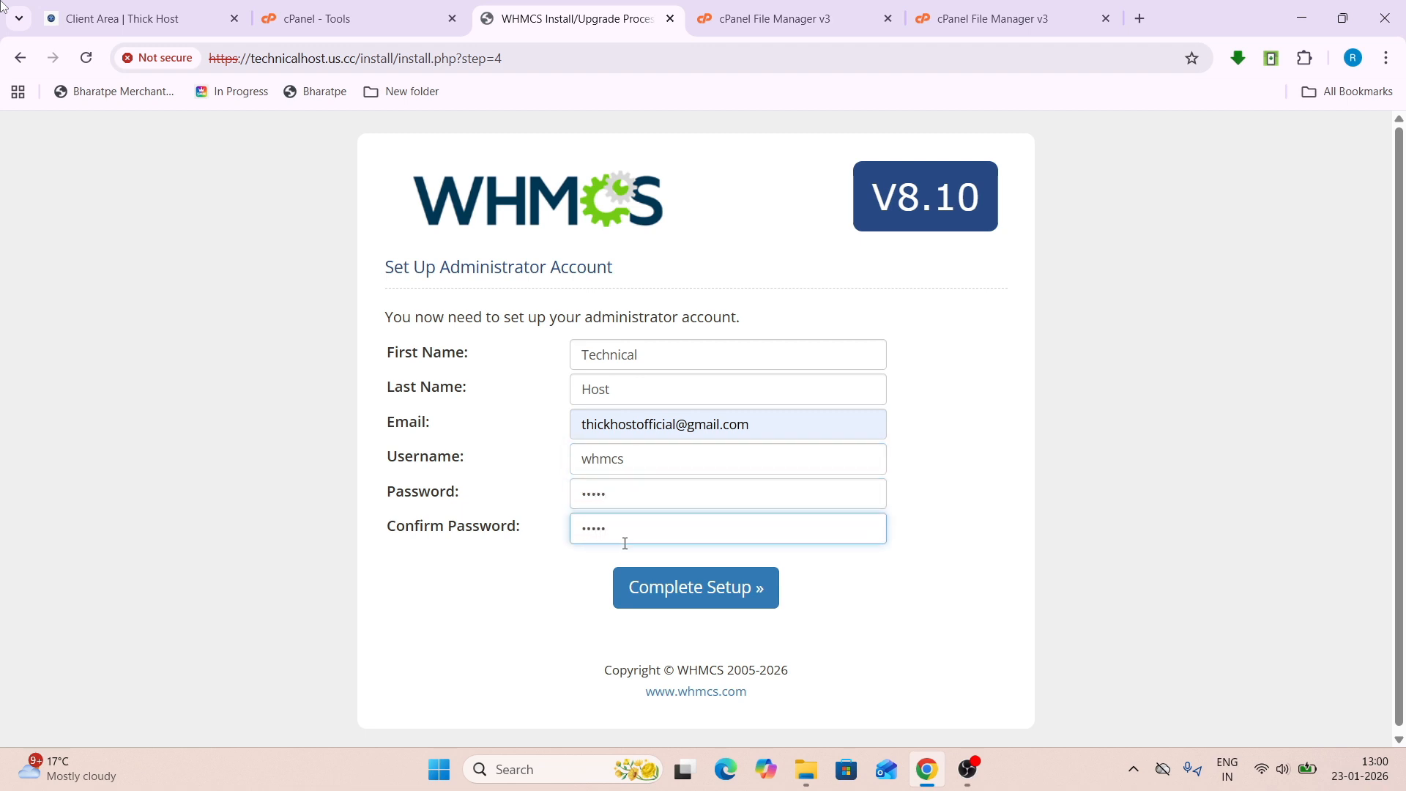
pyautogui.moveTo(377, 461); pyautogui.dragTo(558, 587)
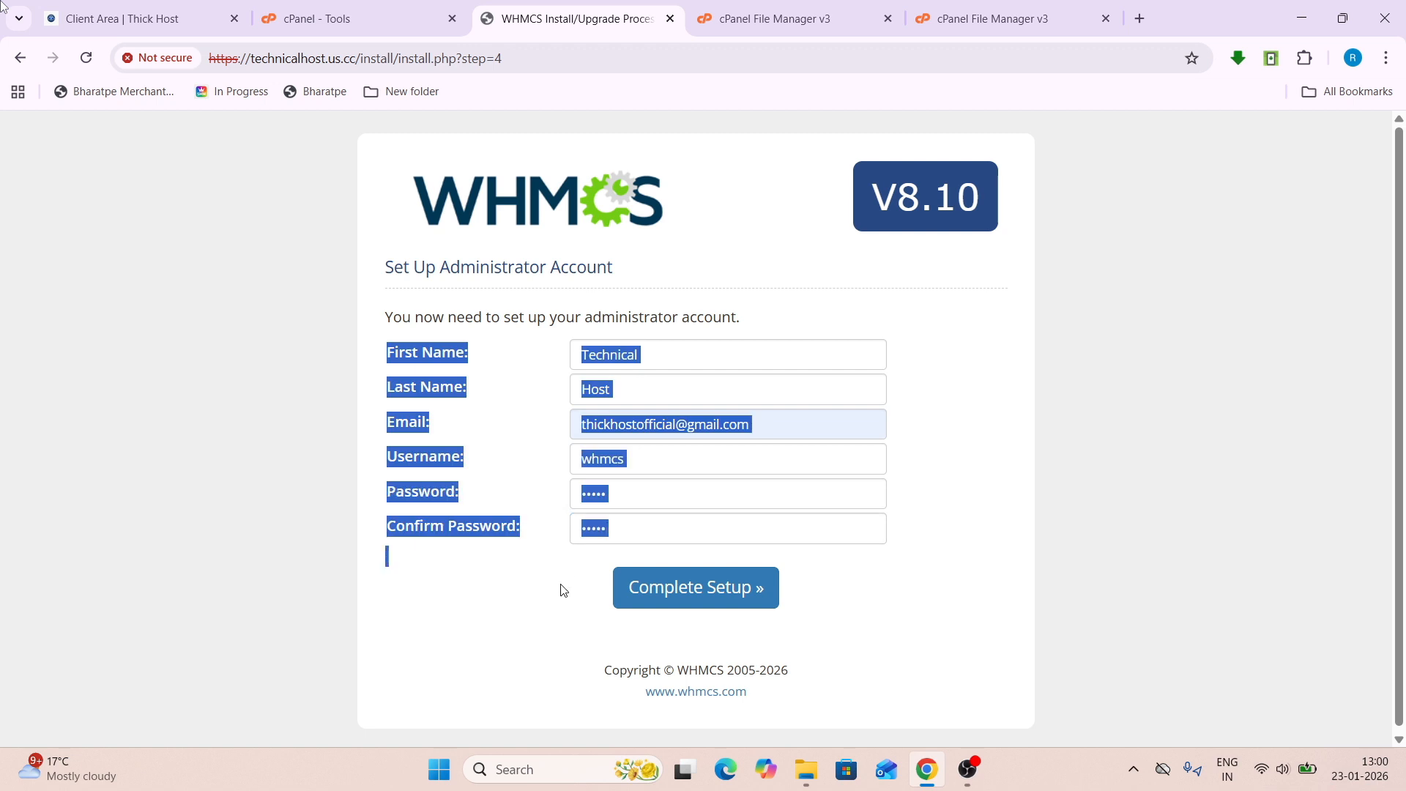
pyautogui.click(563, 589)
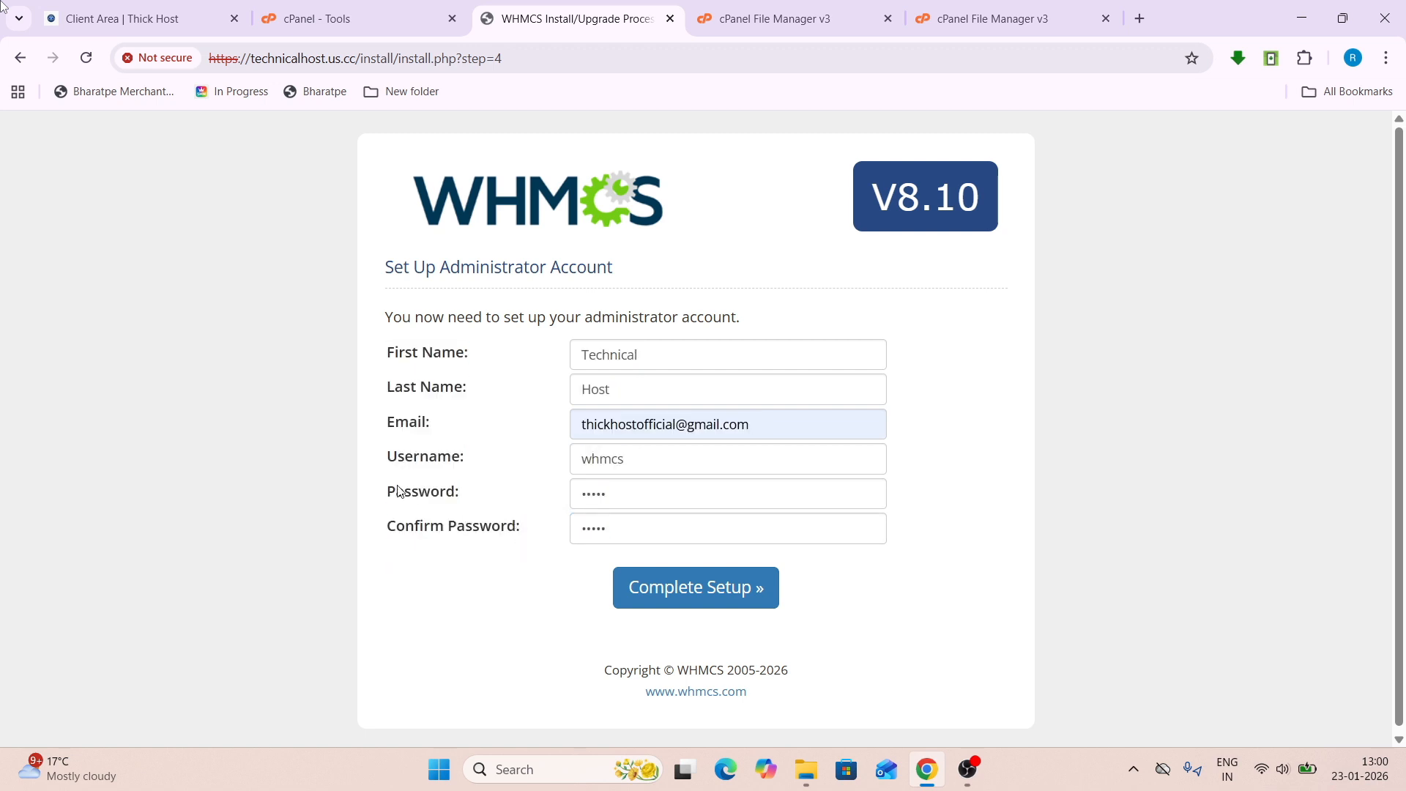
pyautogui.moveTo(376, 467); pyautogui.dragTo(454, 505)
pyautogui.click(448, 521)
pyautogui.click(668, 584)
pyautogui.scroll(-1, 787, 571)
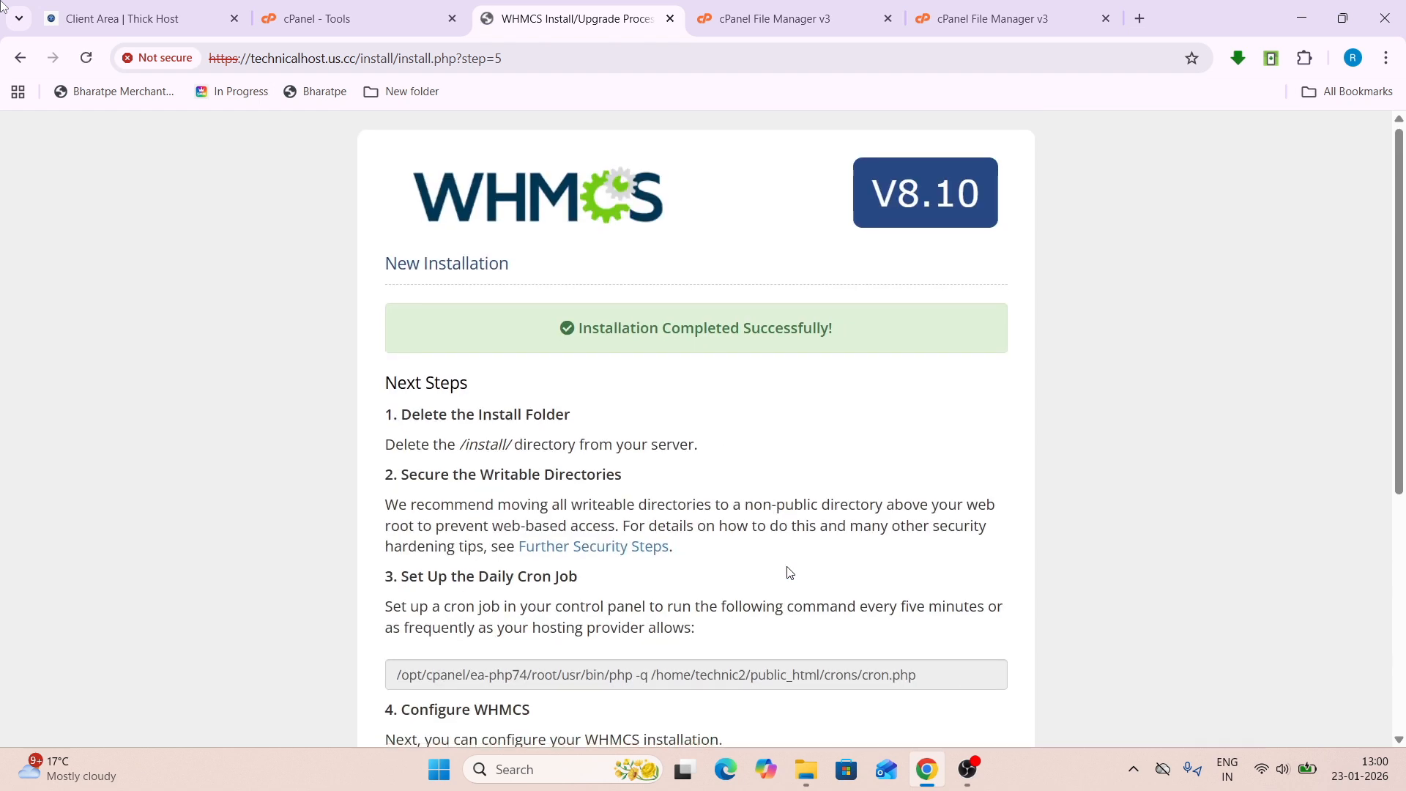
# - Select the daily WHMCS cron command on the completion page and start a cPanel tools search
pyautogui.scroll(-3, 789, 572)
pyautogui.moveTo(937, 408); pyautogui.dragTo(402, 401)
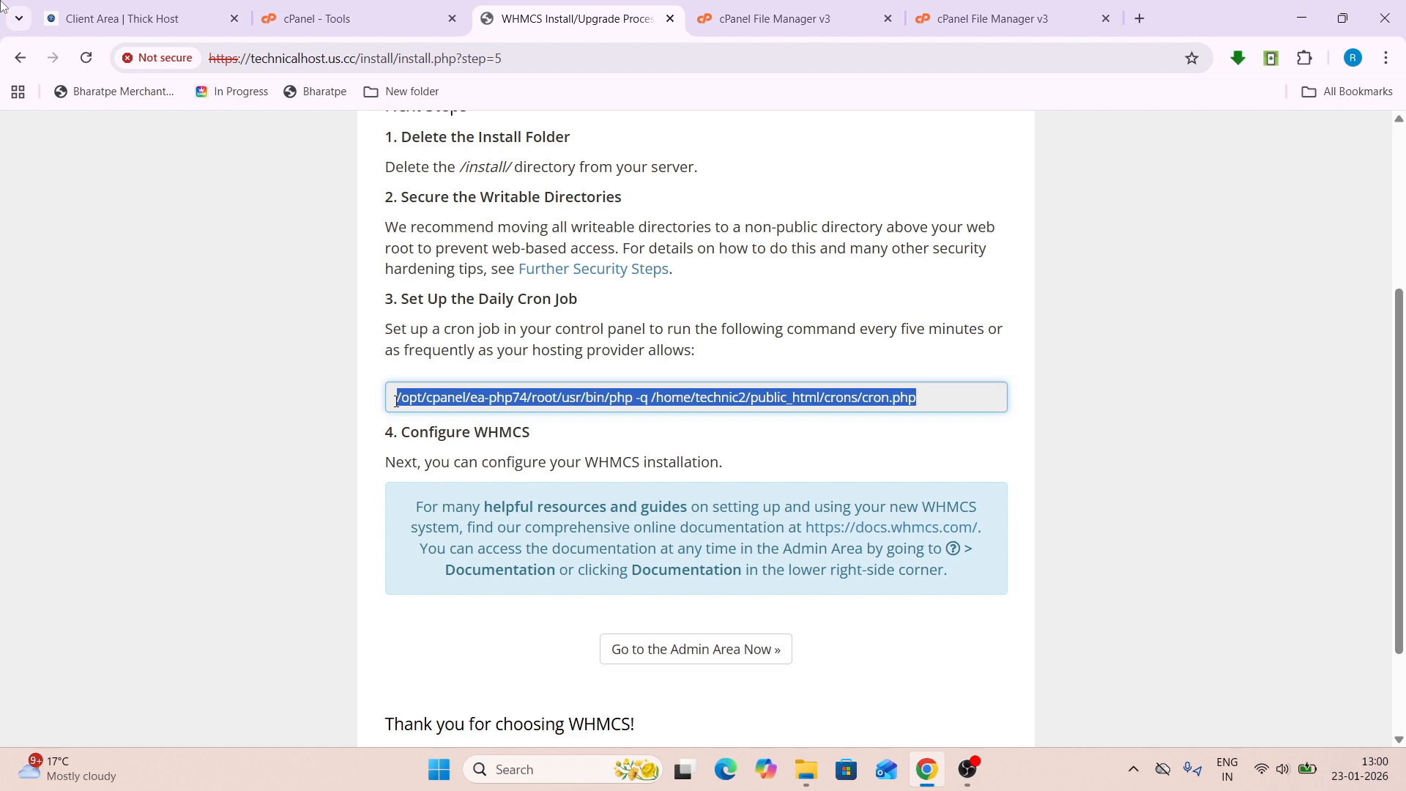
pyautogui.click(315, 18)
pyautogui.click(1053, 134)
# - Search 'cr', open Cron Jobs and add the pasted WHMCS cron.php command at Once Per Five Minutes
pyautogui.write('cr')
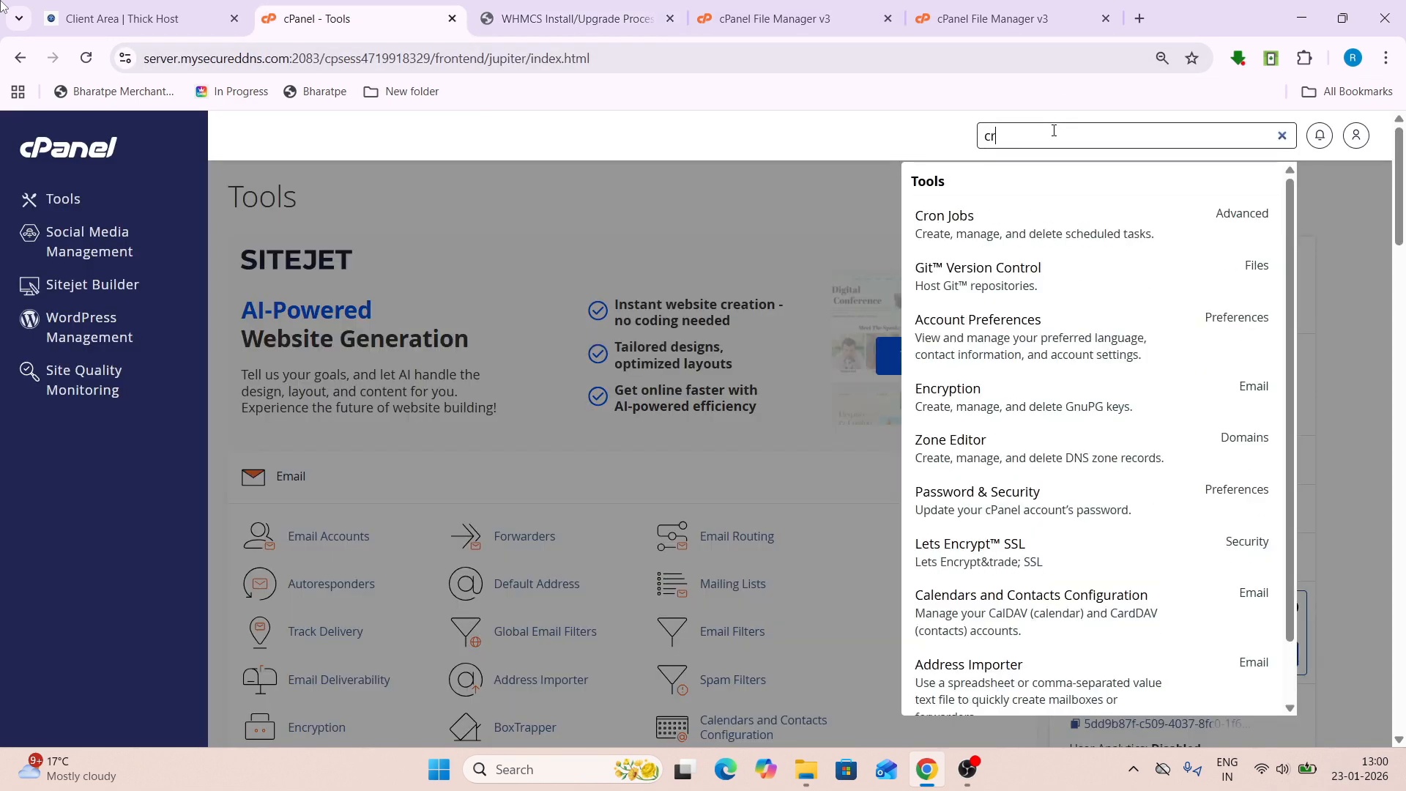
pyautogui.click(992, 233)
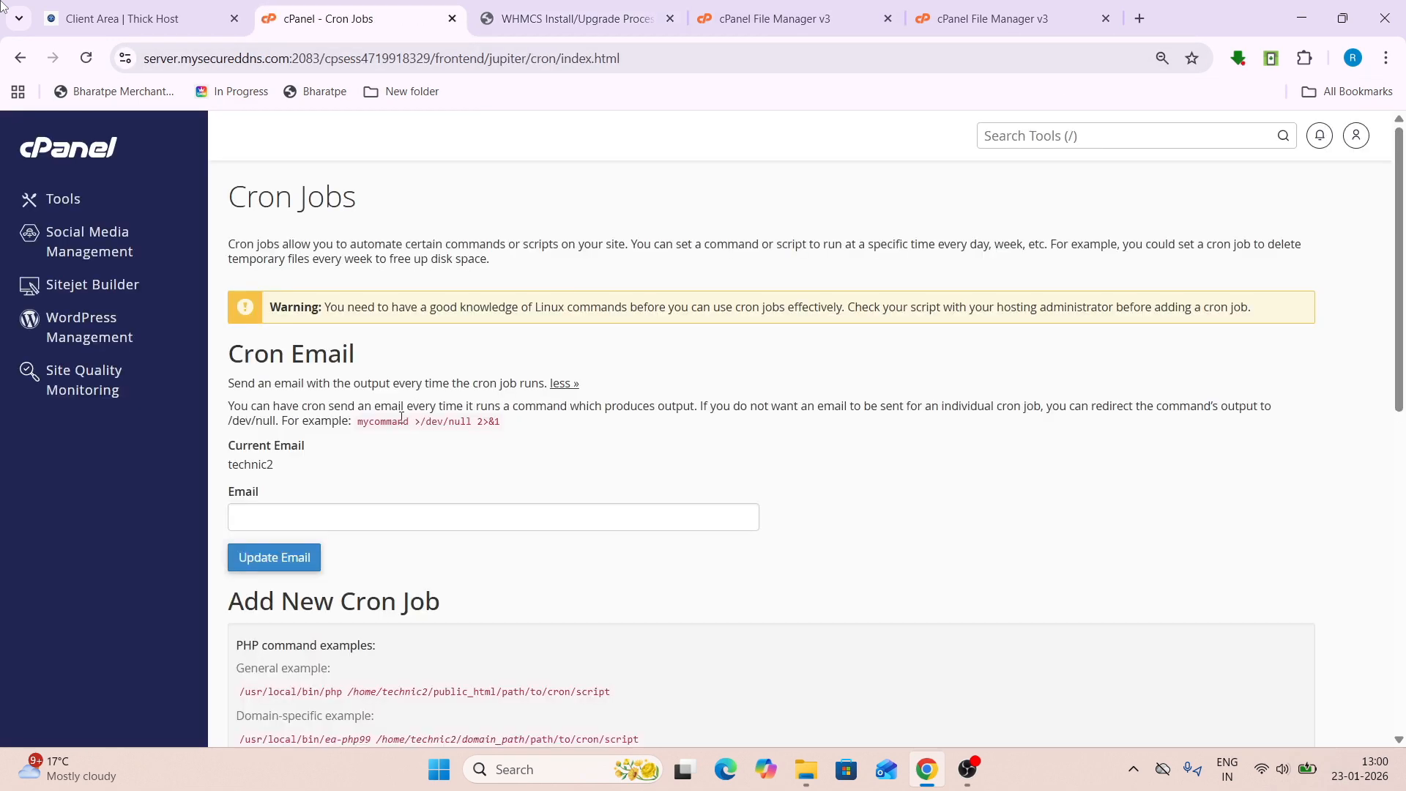
pyautogui.scroll(-8, 401, 417)
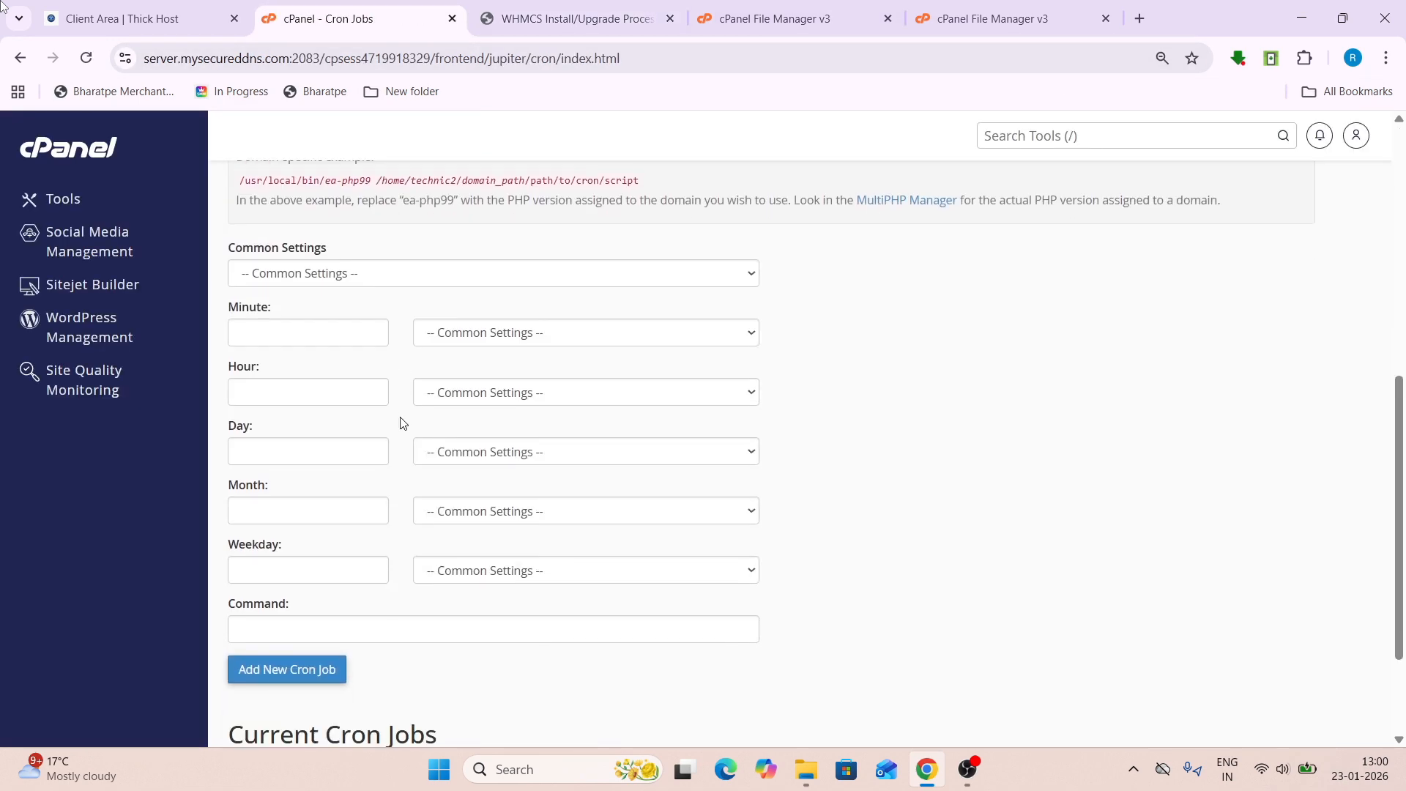
pyautogui.click(352, 336)
pyautogui.click(336, 612)
pyautogui.write('/opt/cpanel/ea-php74/root/usr/bin/php -q /home/technic2/public_html/crons/cron.php')
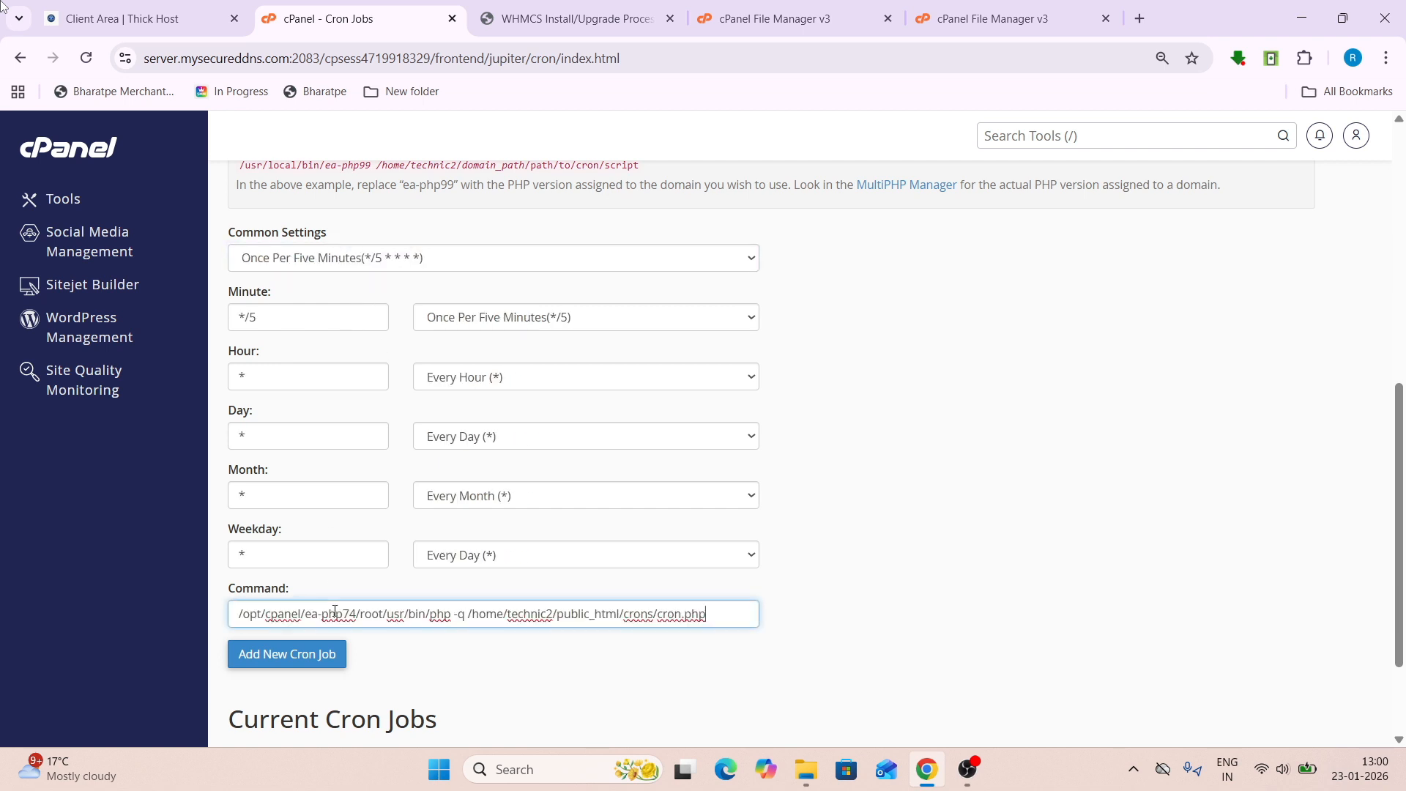
pyautogui.scroll(-2, 322, 586)
pyautogui.click(285, 516)
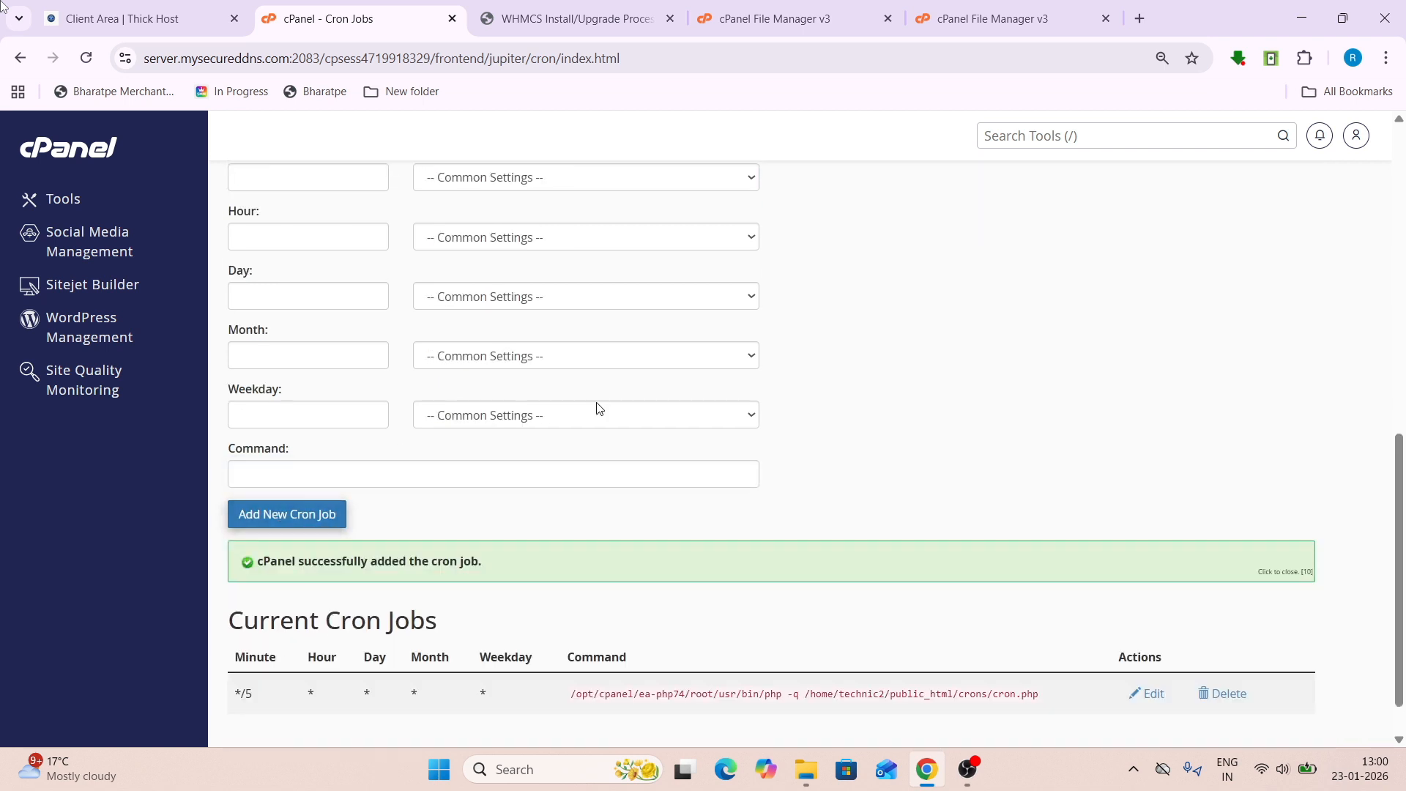
pyautogui.click(630, 19)
pyautogui.scroll(-2, 476, 423)
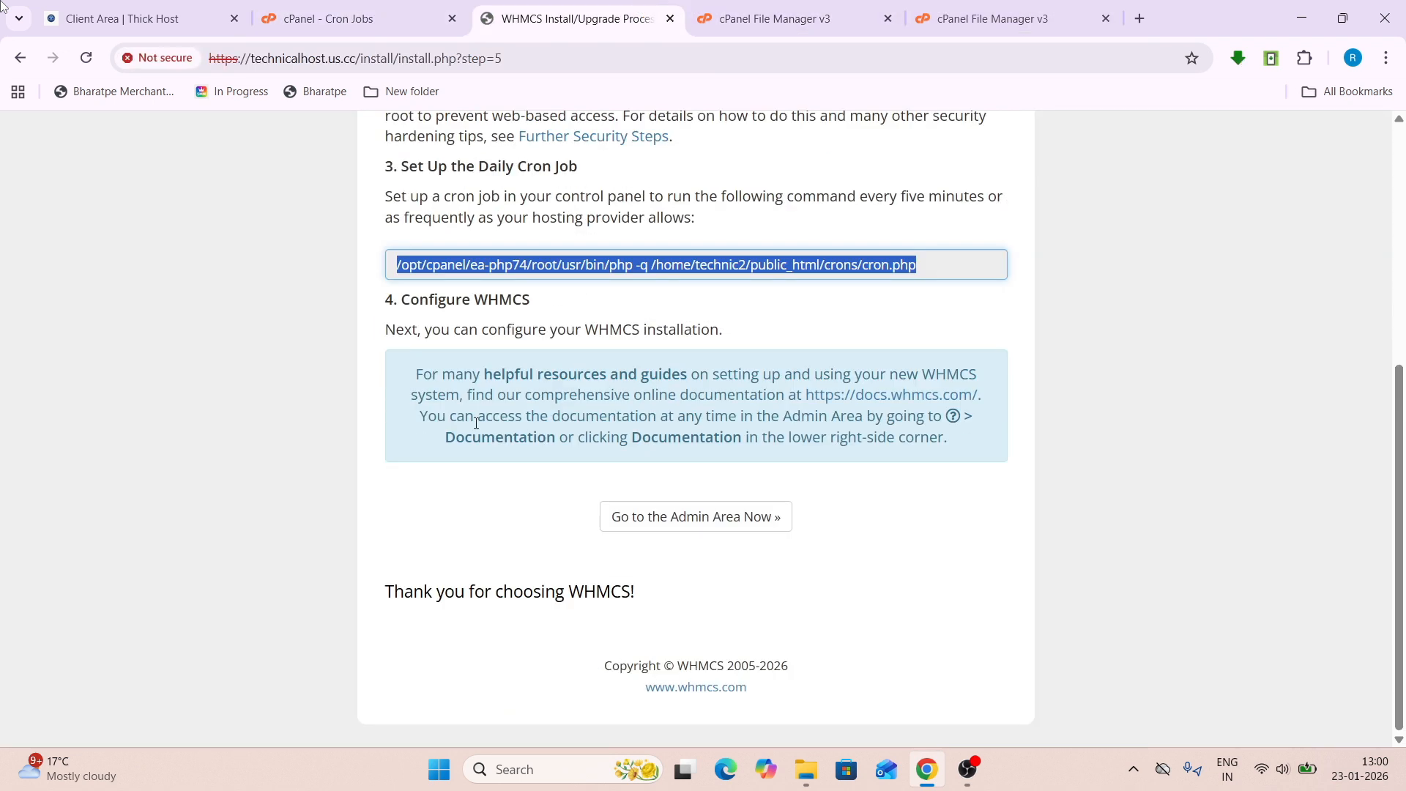
# - Open the WHMCS admin area and read its security warning about the install folder
pyautogui.click(660, 515)
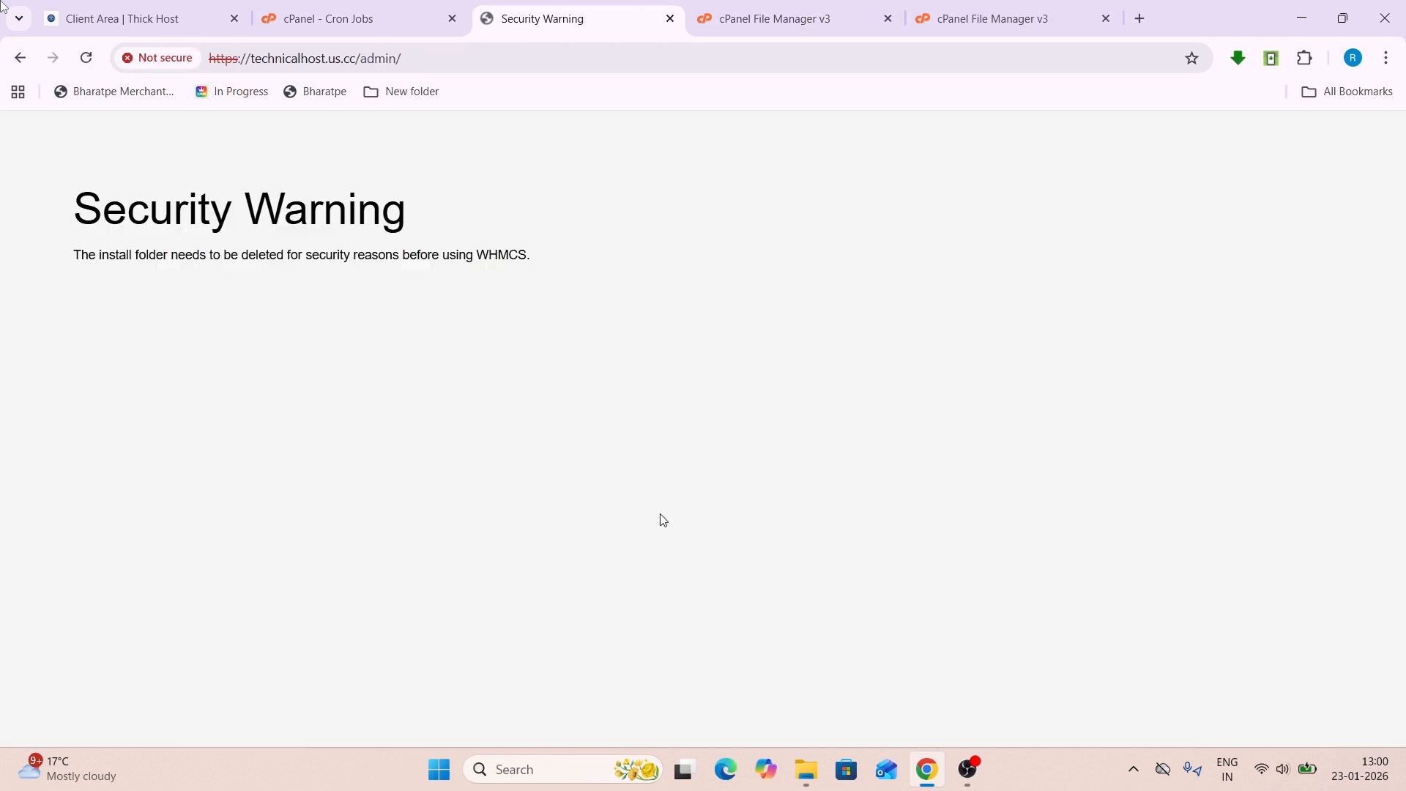
pyautogui.moveTo(79, 207); pyautogui.dragTo(433, 256)
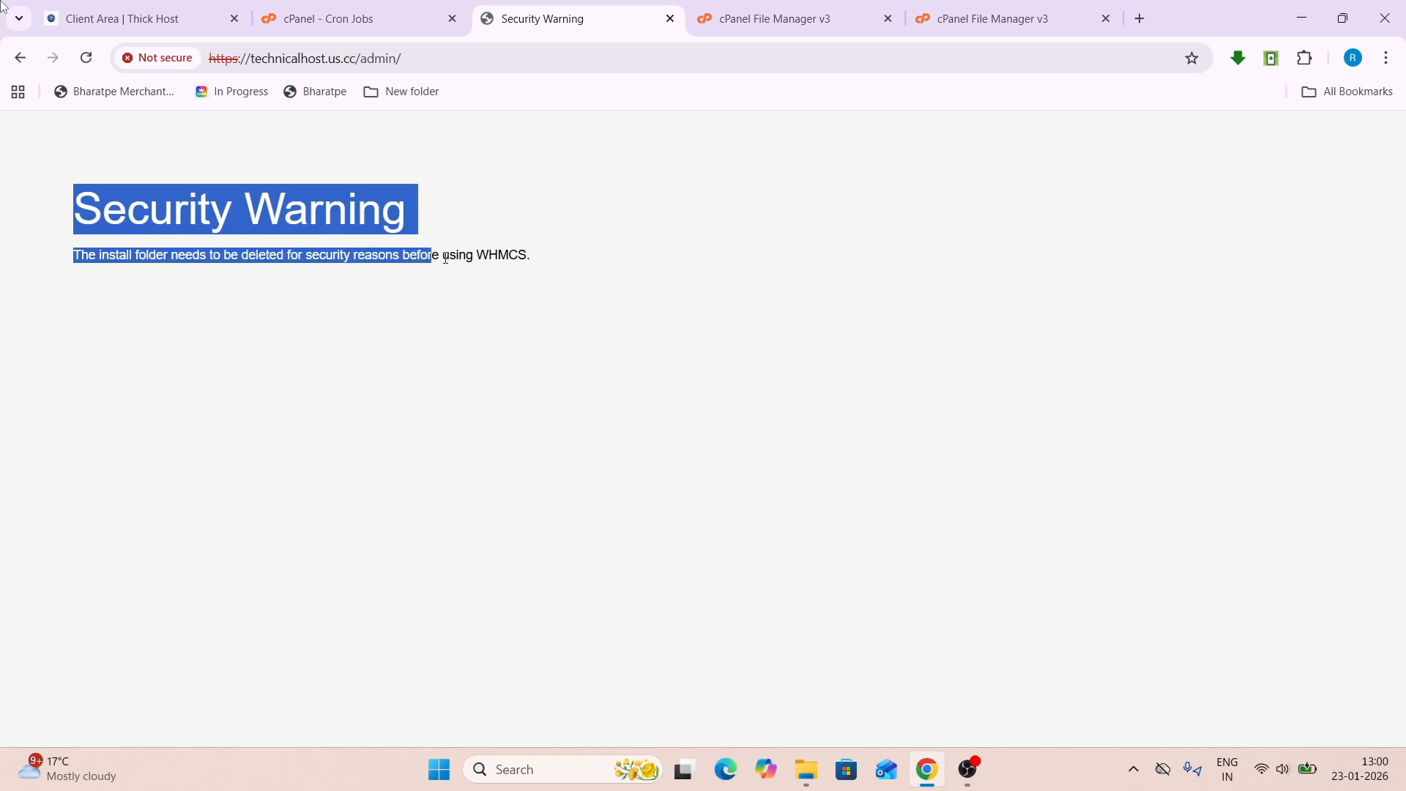
pyautogui.click(446, 258)
pyautogui.moveTo(85, 211); pyautogui.dragTo(618, 314)
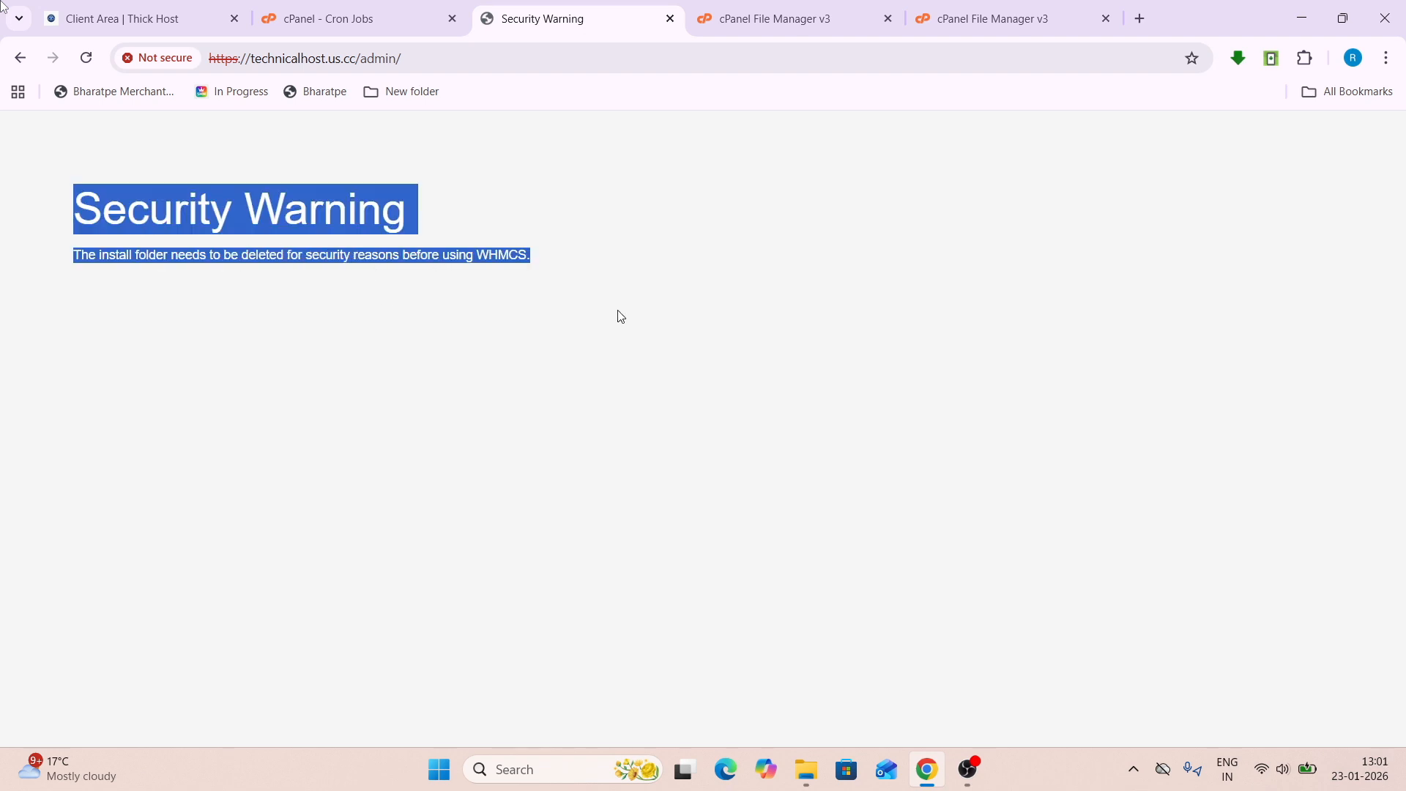
pyautogui.click(618, 314)
# - Permanently delete the install folder from public_html, then reload the WHMCS admin page
pyautogui.click(348, 12)
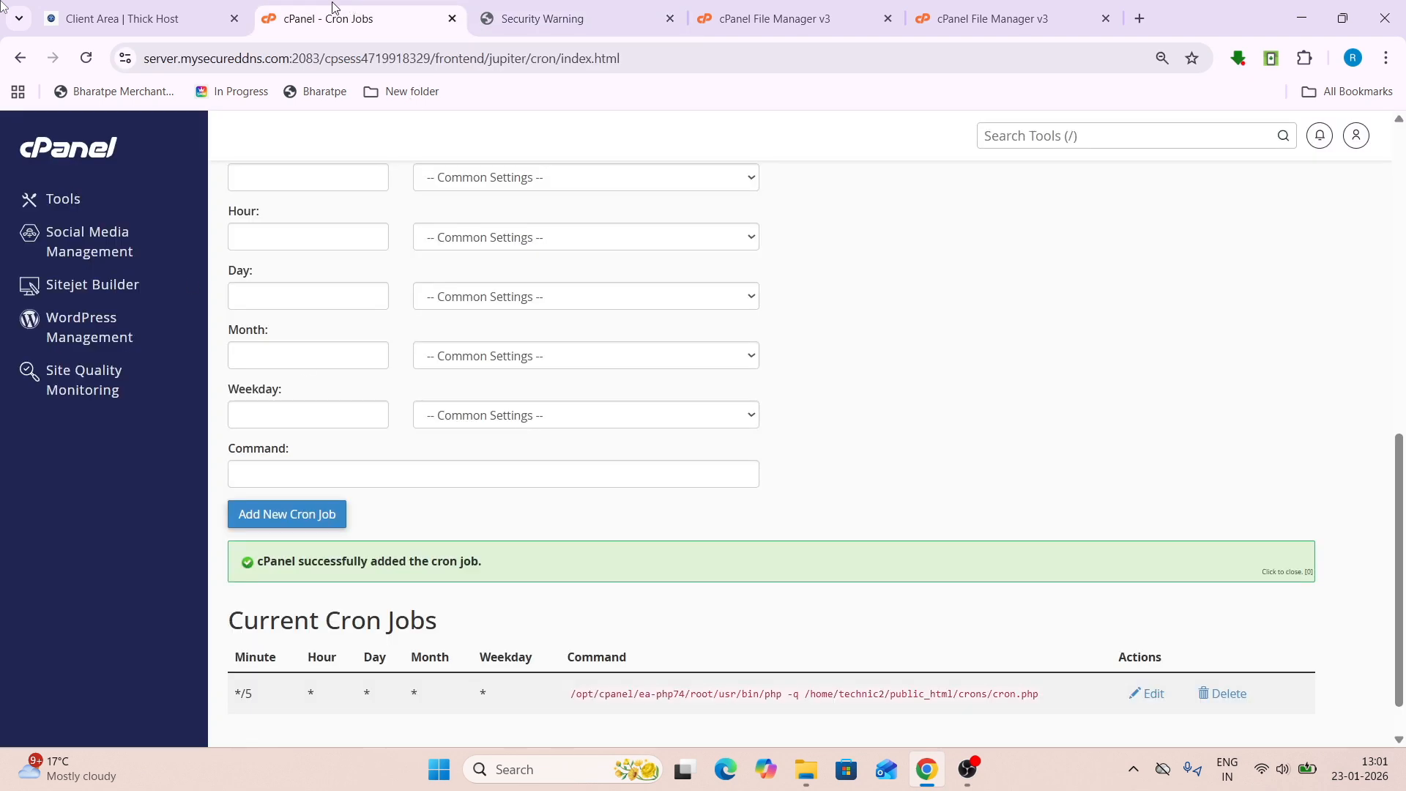
pyautogui.click(774, 18)
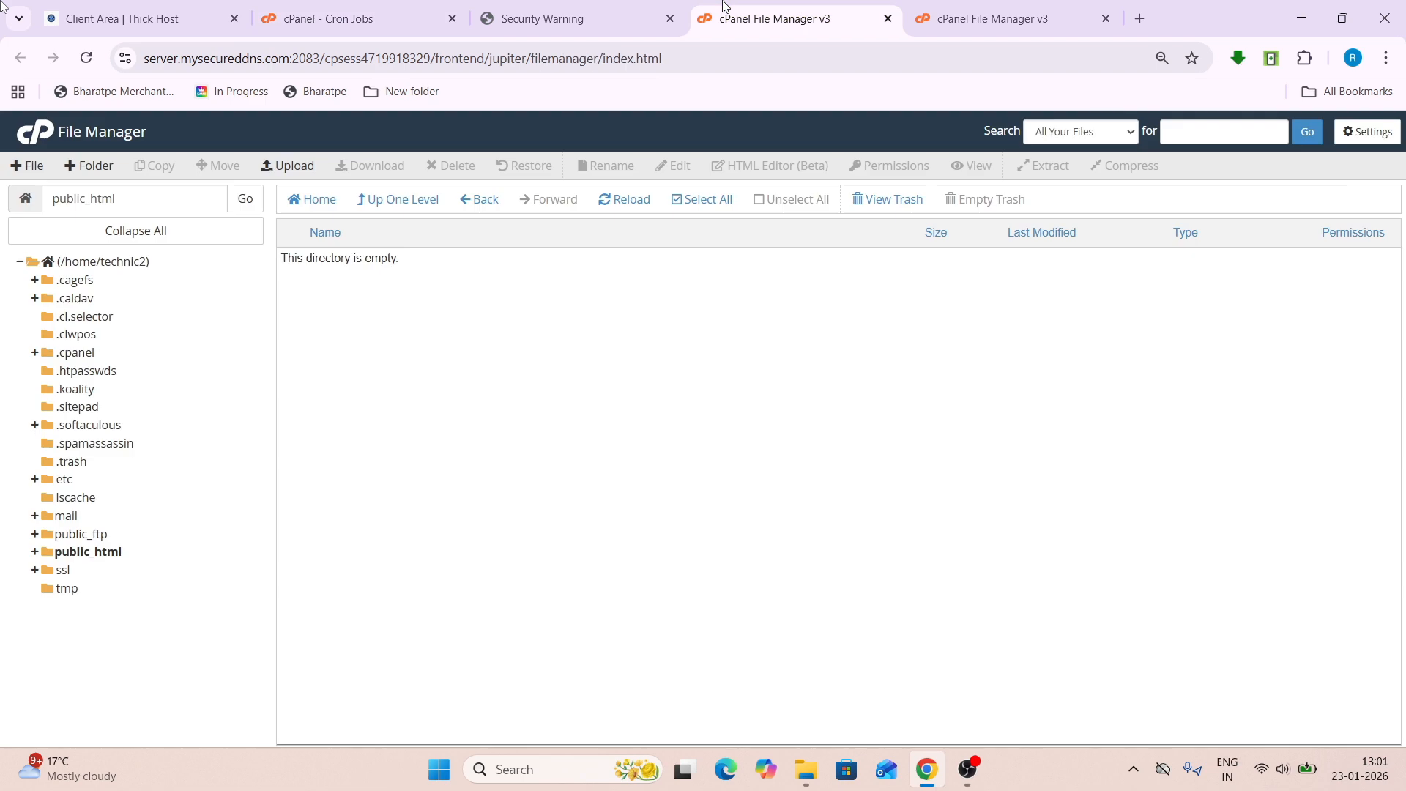
pyautogui.click(95, 555)
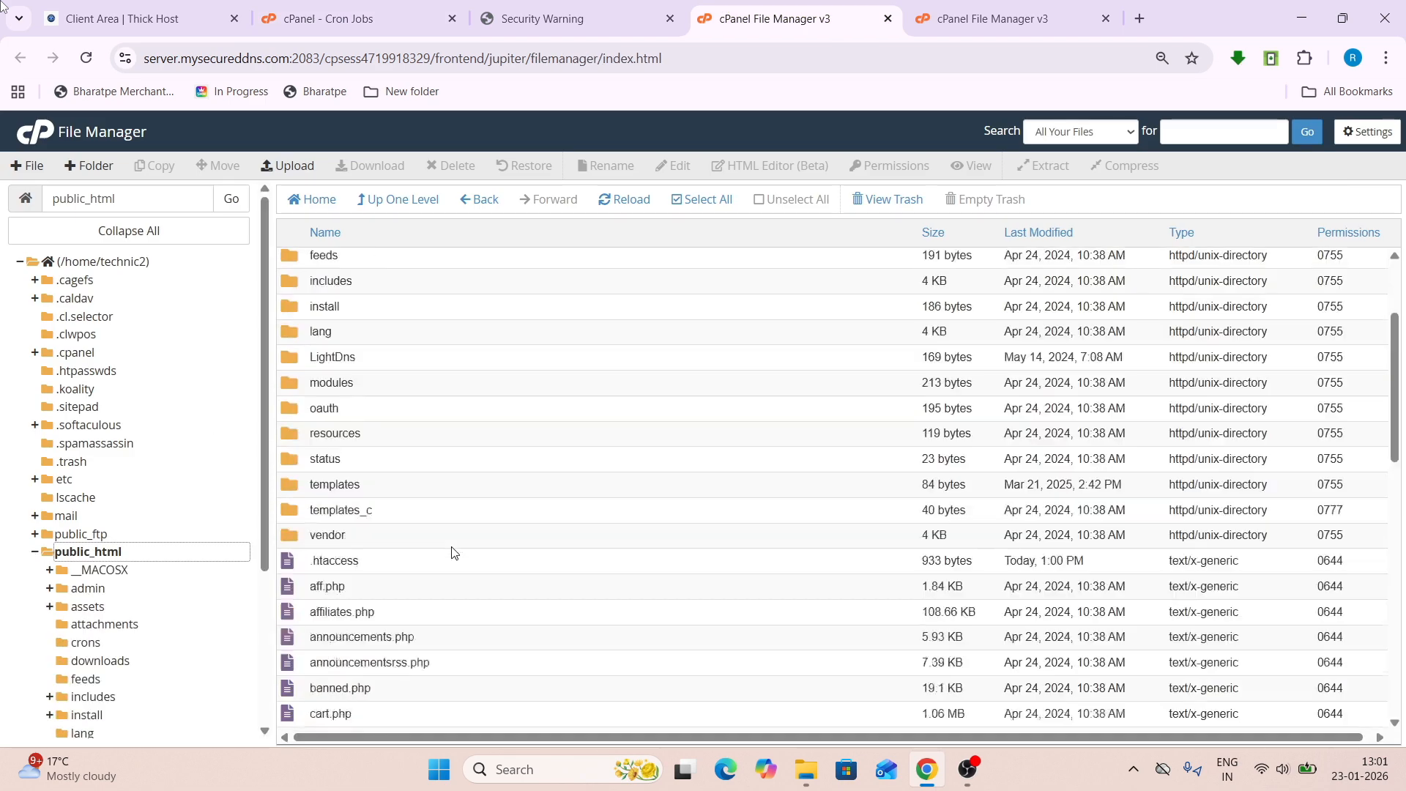
pyautogui.scroll(-1, 451, 552)
pyautogui.scroll(3, 452, 553)
pyautogui.rightClick(384, 460)
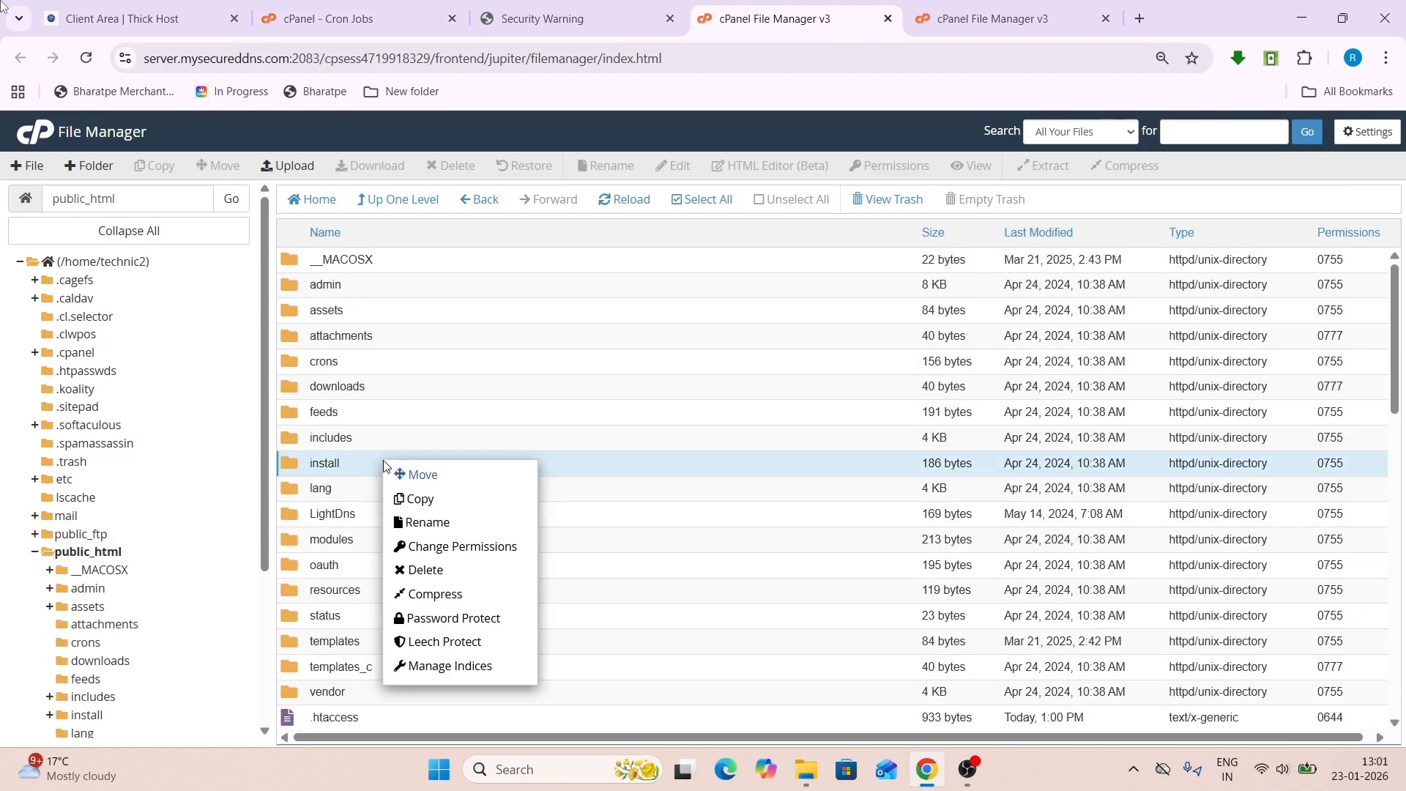
pyautogui.click(460, 569)
pyautogui.click(586, 435)
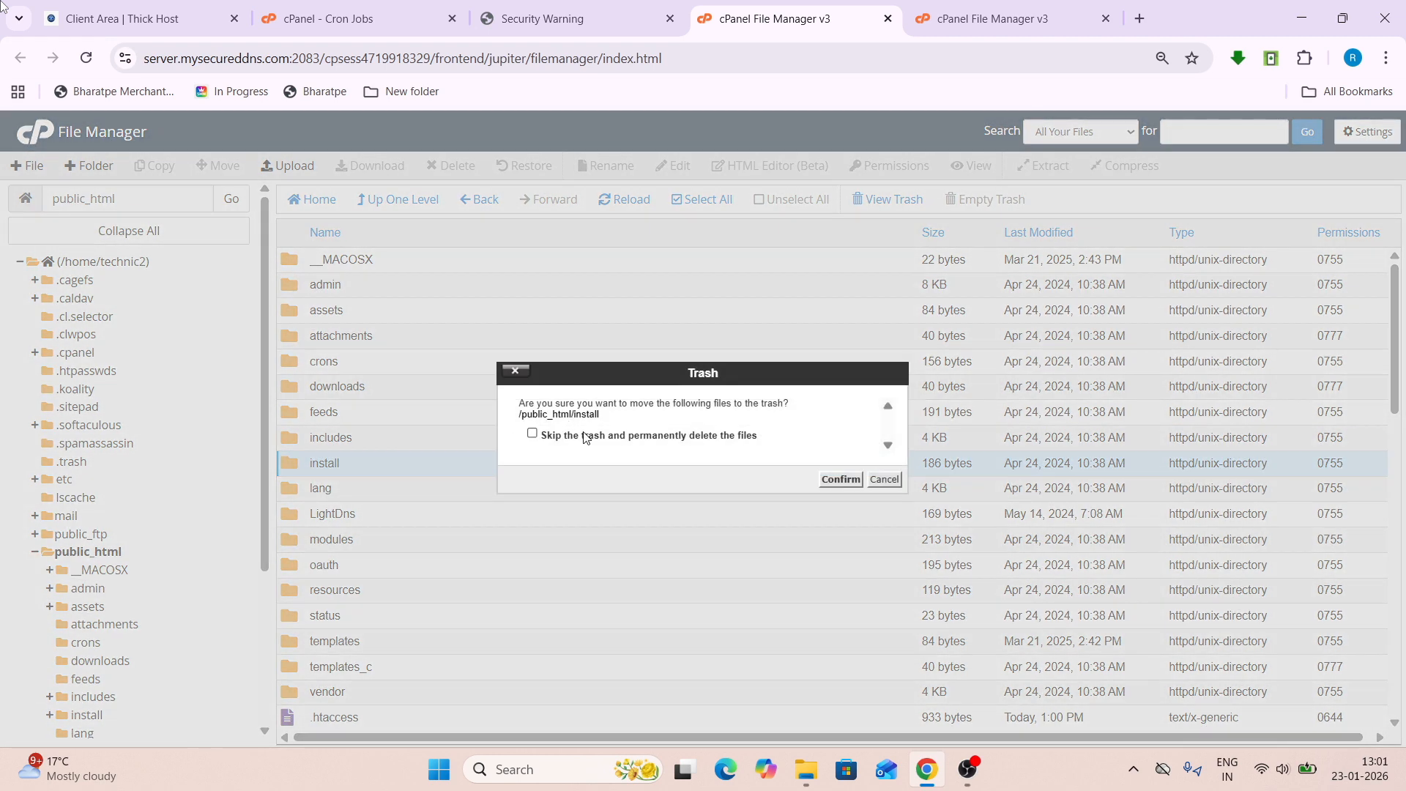
pyautogui.click(840, 479)
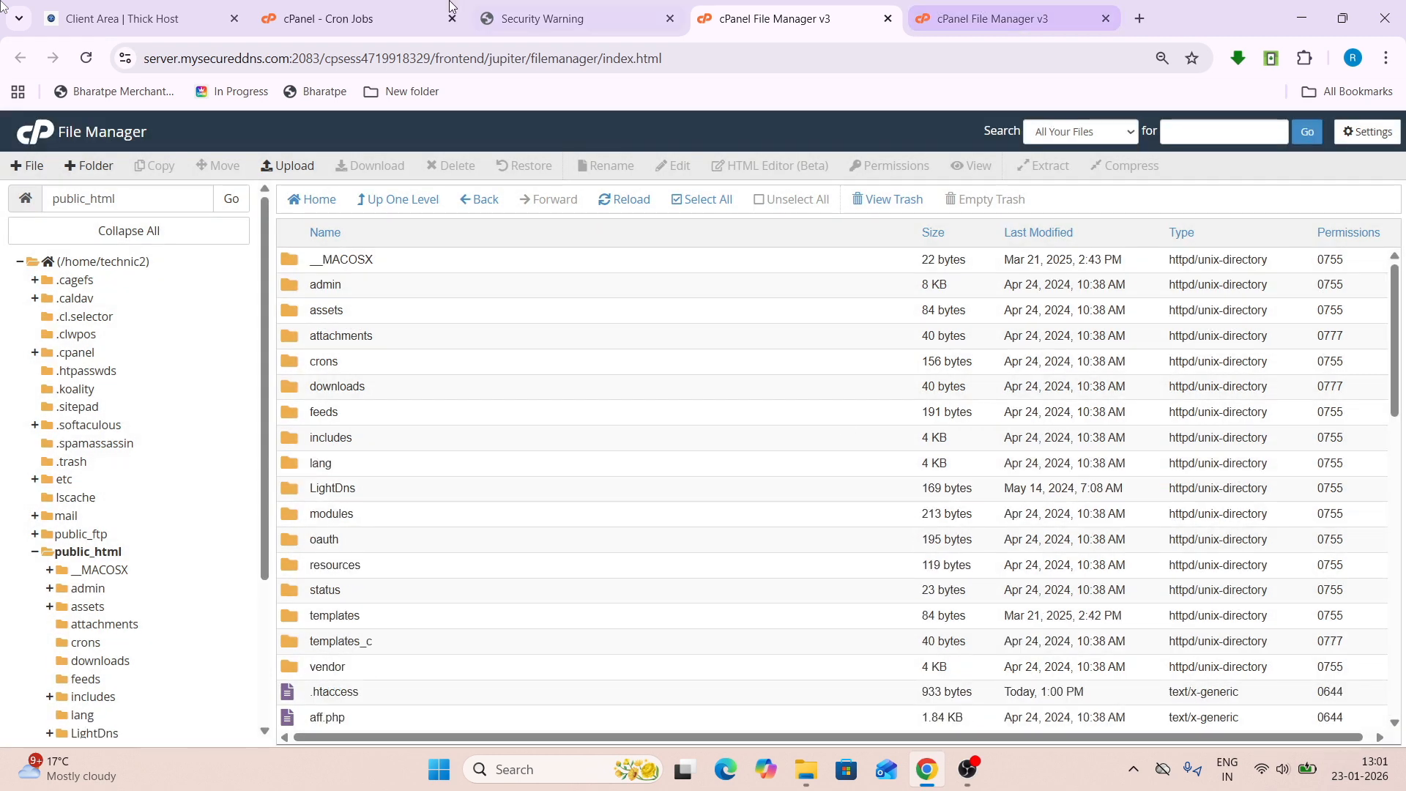
pyautogui.click(460, 10)
pyautogui.click(473, 10)
pyautogui.click(82, 50)
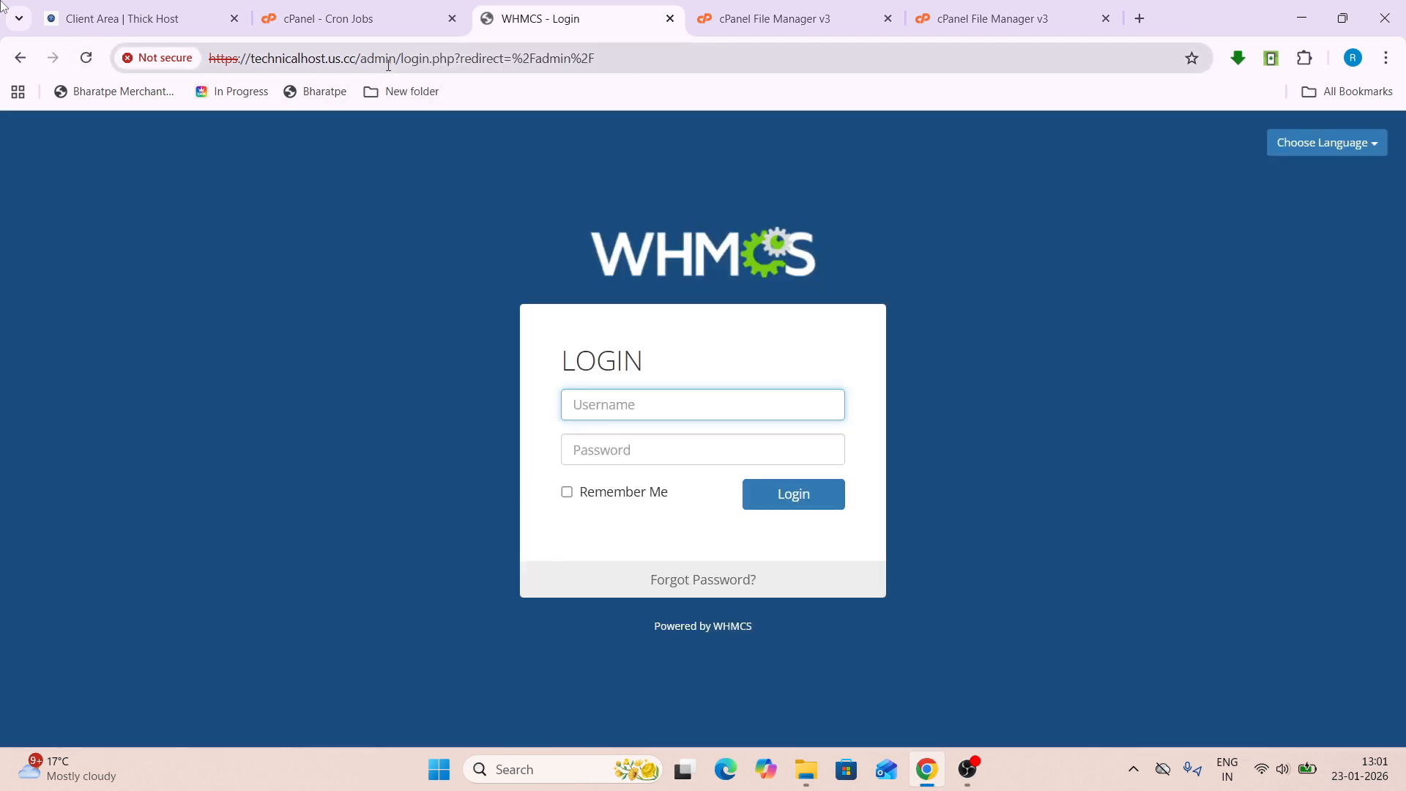
# - Trim the address to the site root, then load the site's /admin URL
pyautogui.moveTo(400, 58); pyautogui.dragTo(828, 58)
pyautogui.press('BackSpace')
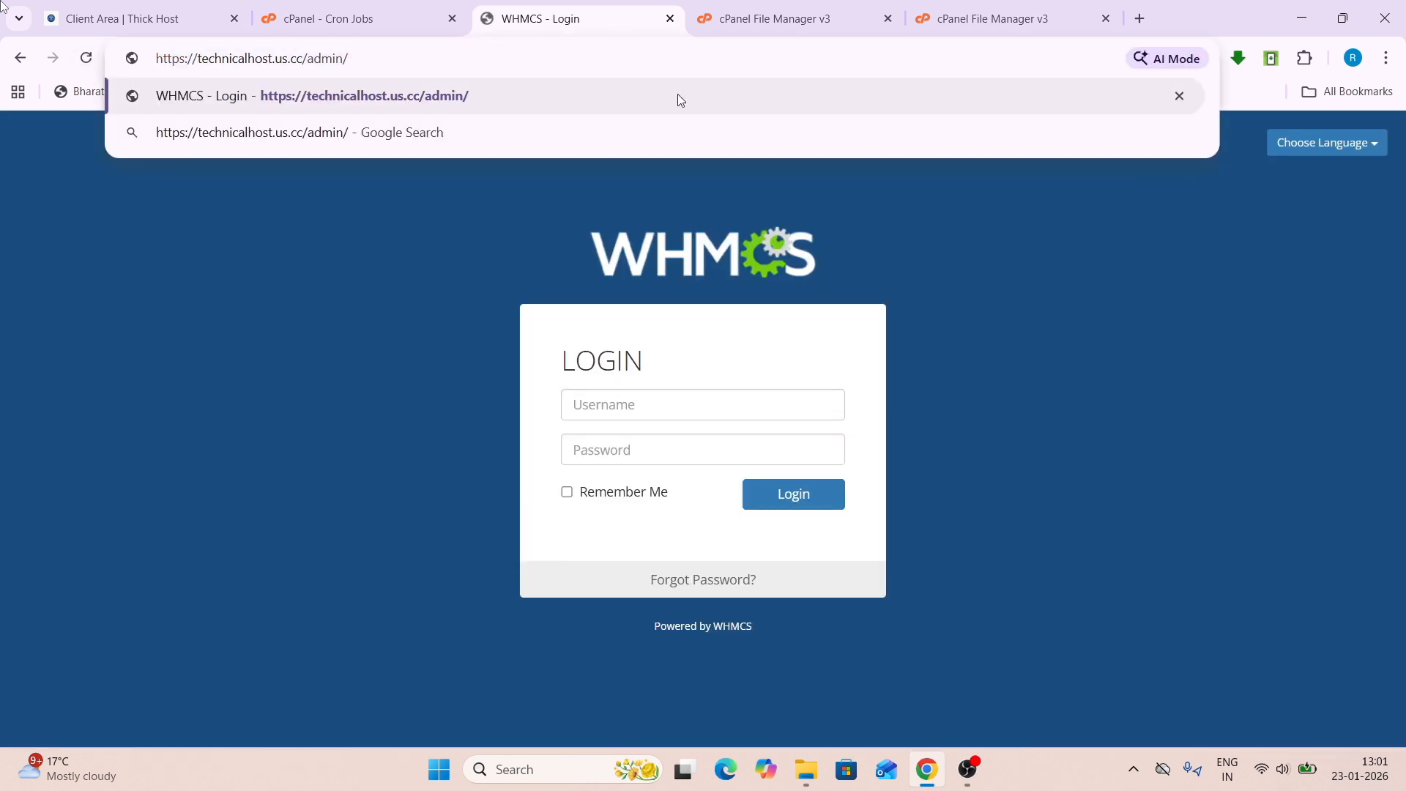
pyautogui.press('BackSpace')
pyautogui.press('BackSpace')
pyautogui.press('BackSpace')
pyautogui.press('BackSpace')
pyautogui.press('BackSpace')
pyautogui.press('BackSpace')
pyautogui.click(443, 100)
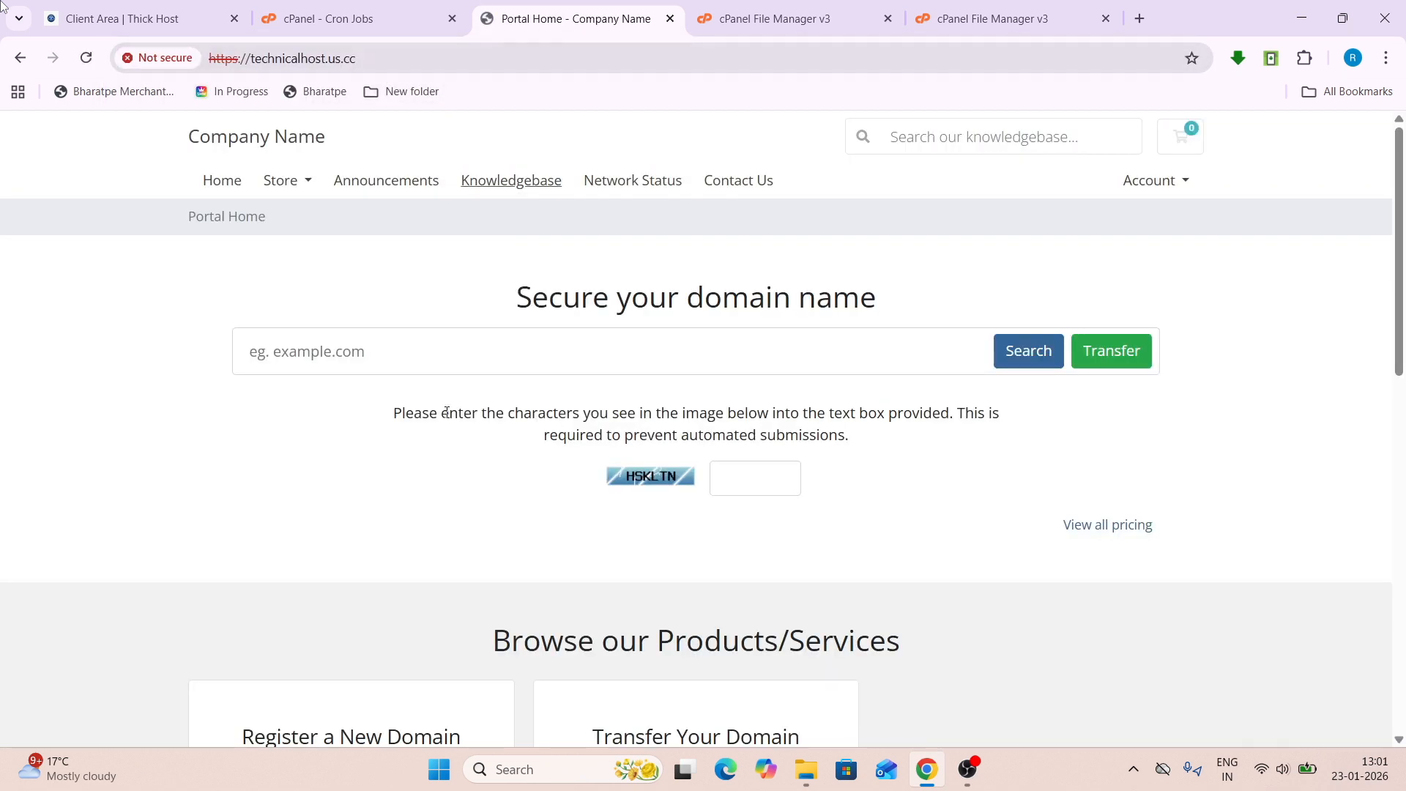
pyautogui.scroll(-15, 446, 412)
pyautogui.scroll(15, 430, 471)
pyautogui.click(389, 64)
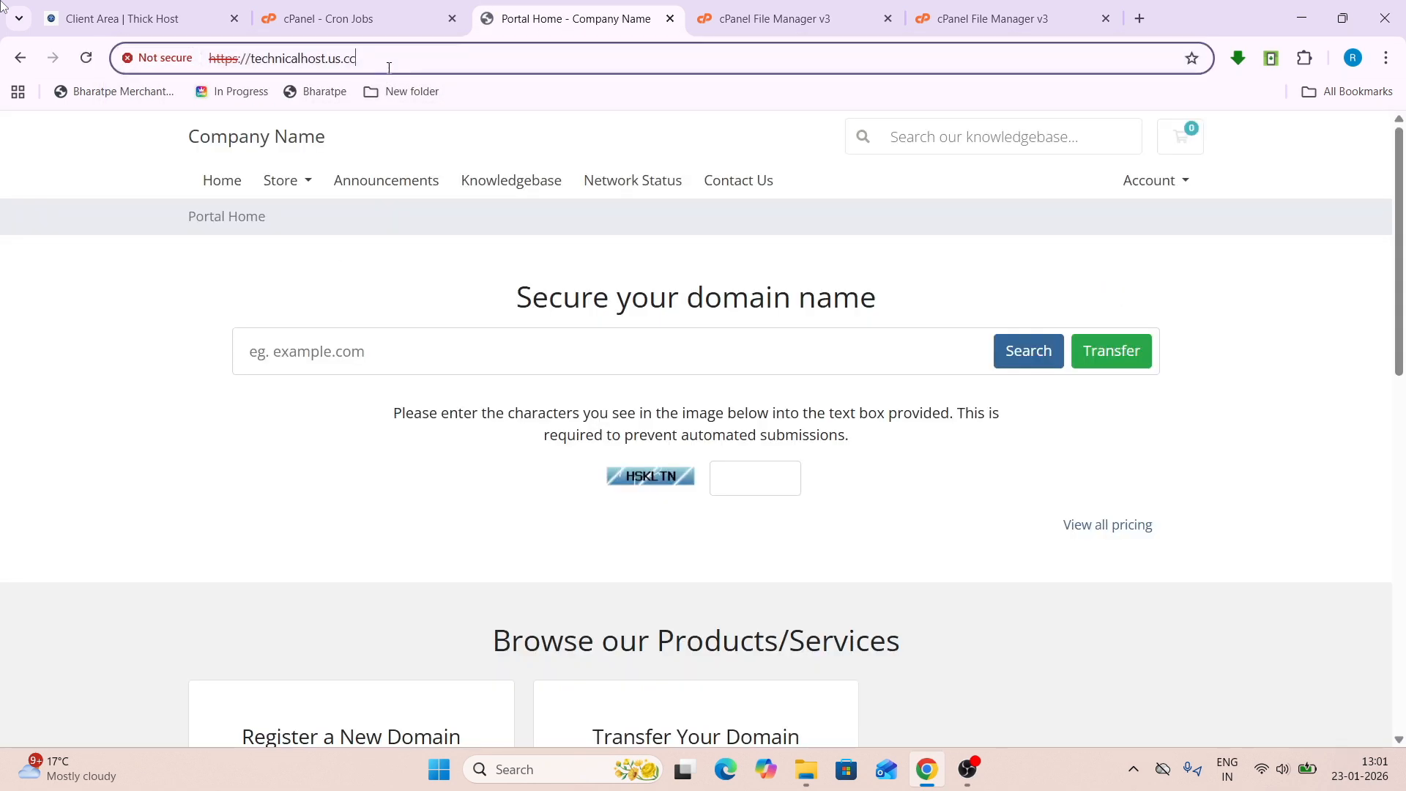
pyautogui.write('/admin')
pyautogui.press('Return')
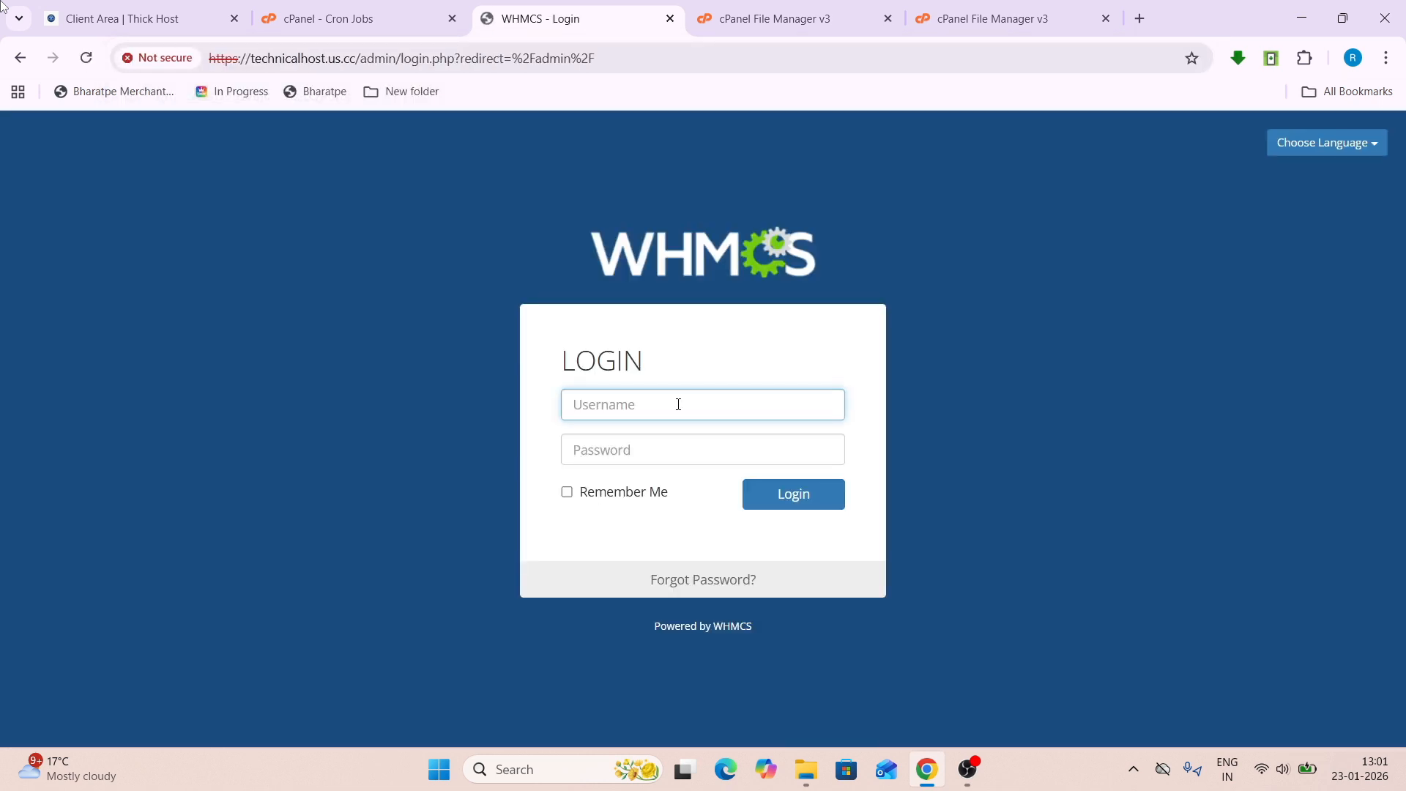
# - Log in with the admin username and password, with Remember Me ticked
pyautogui.write('whmcs')
pyautogui.click(624, 448)
pyautogui.write('*')
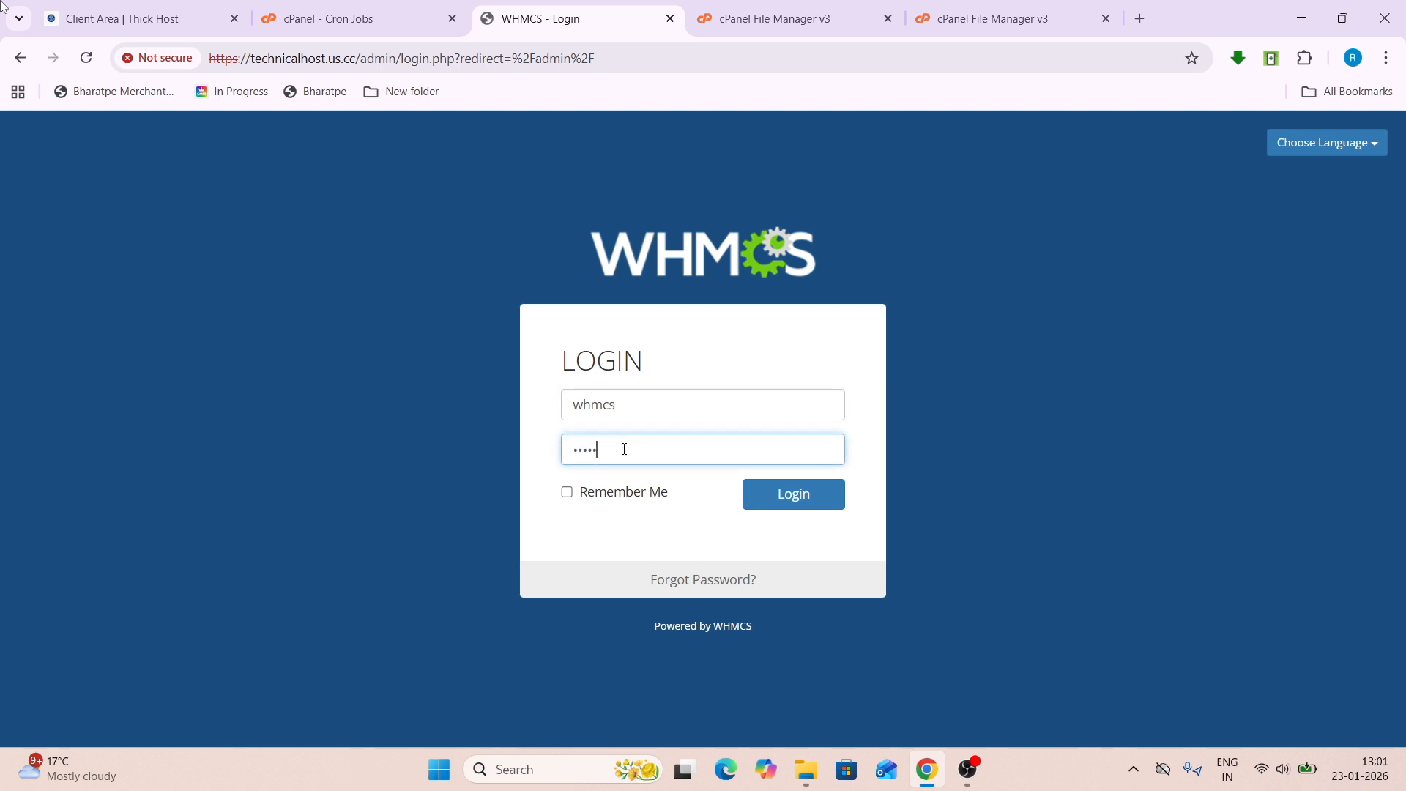
pyautogui.click(611, 501)
pyautogui.click(775, 501)
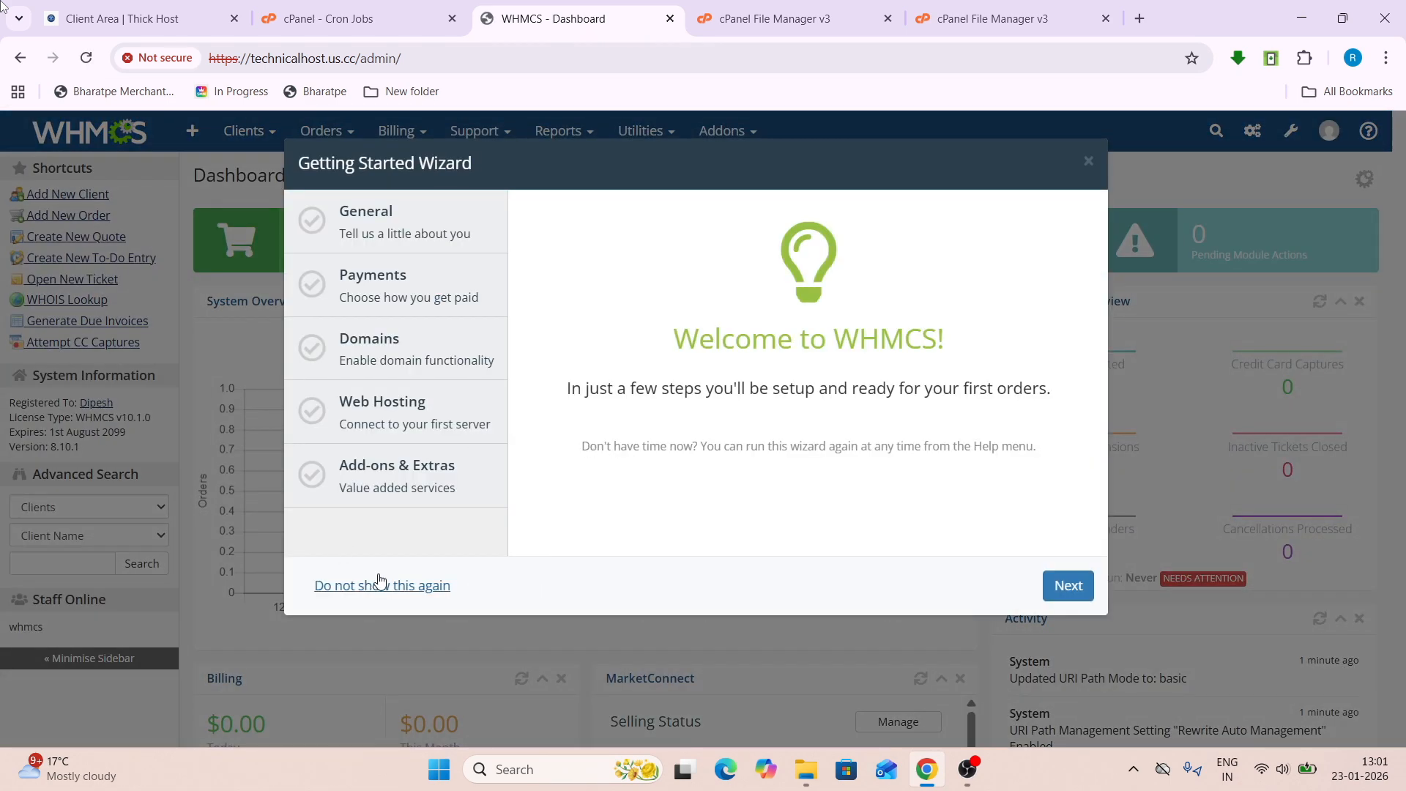
# - Choose 'Do not show this again' on the Getting Started Wizard and scroll through the dashboard
pyautogui.click(379, 582)
pyautogui.scroll(-8, 681, 505)
pyautogui.scroll(7, 681, 509)
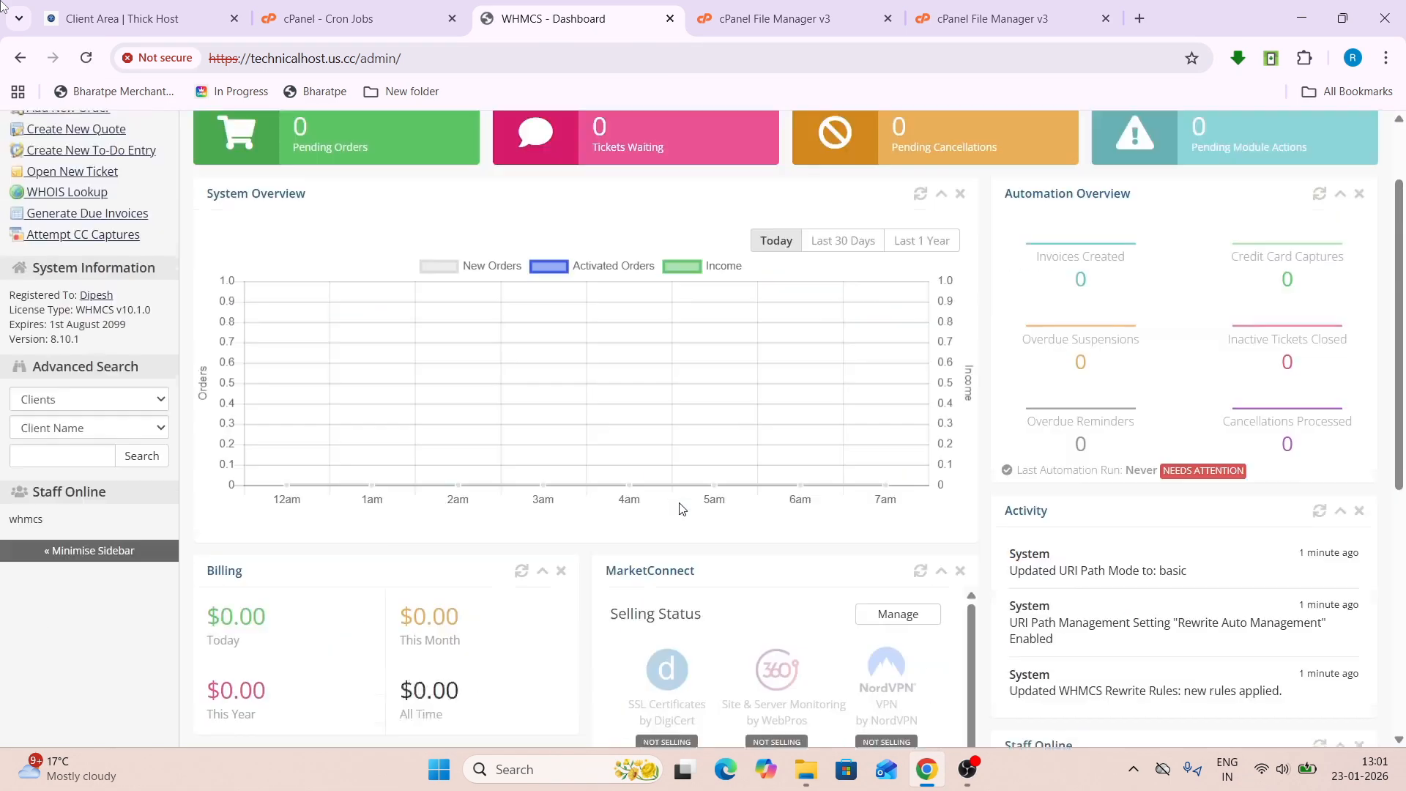
pyautogui.scroll(2, 1139, 339)
pyautogui.scroll(-5, 1145, 339)
pyautogui.scroll(5, 1146, 341)
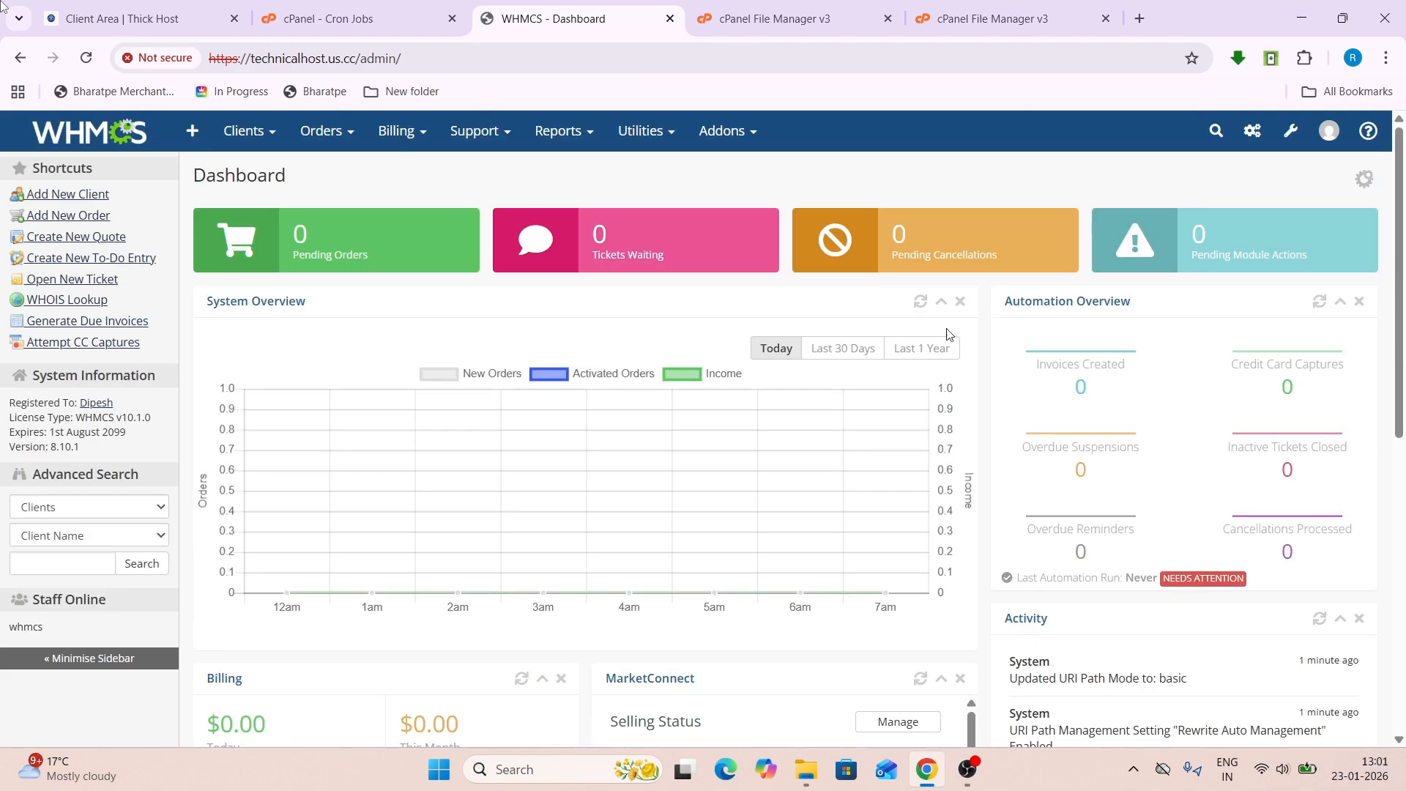
pyautogui.scroll(-2, 1221, 306)
pyautogui.scroll(2, 1238, 314)
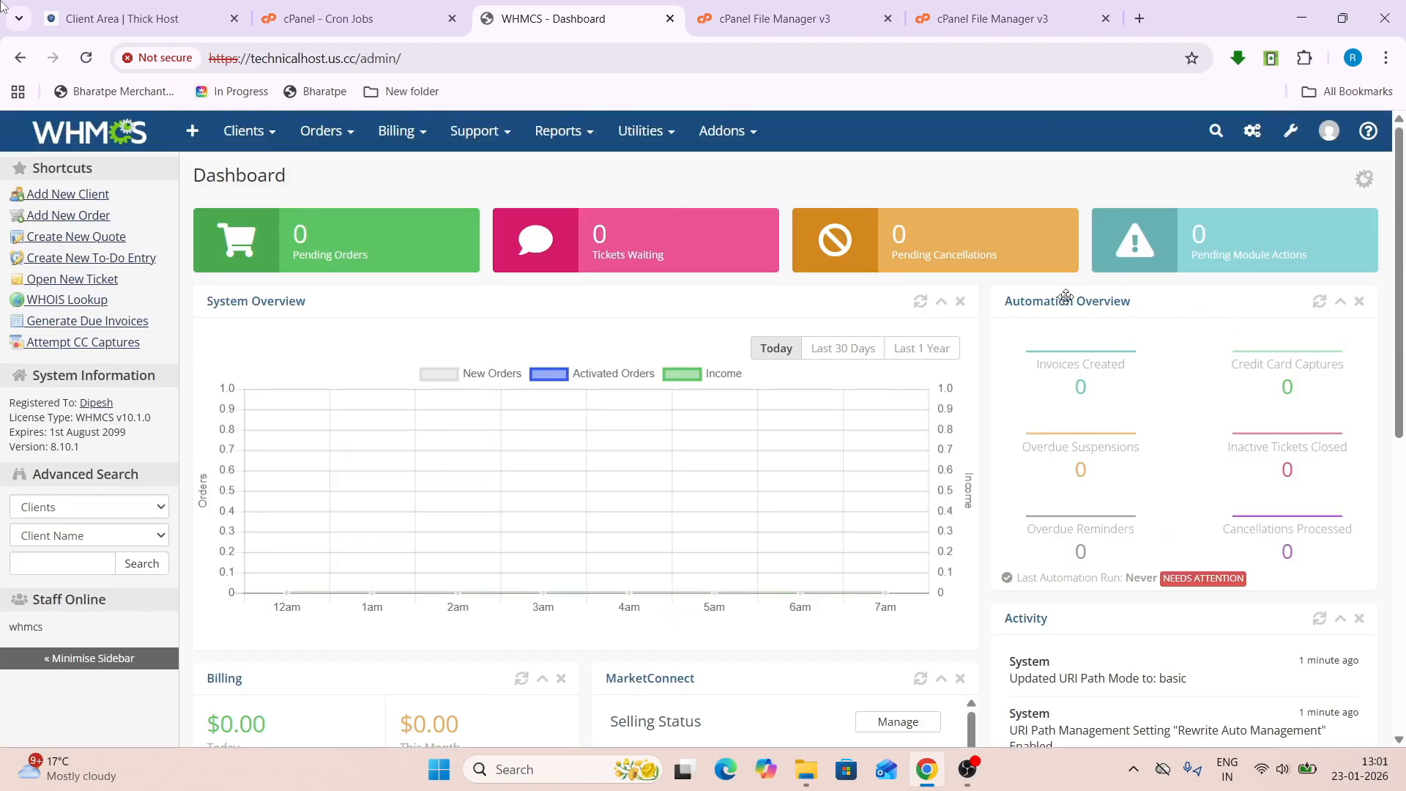